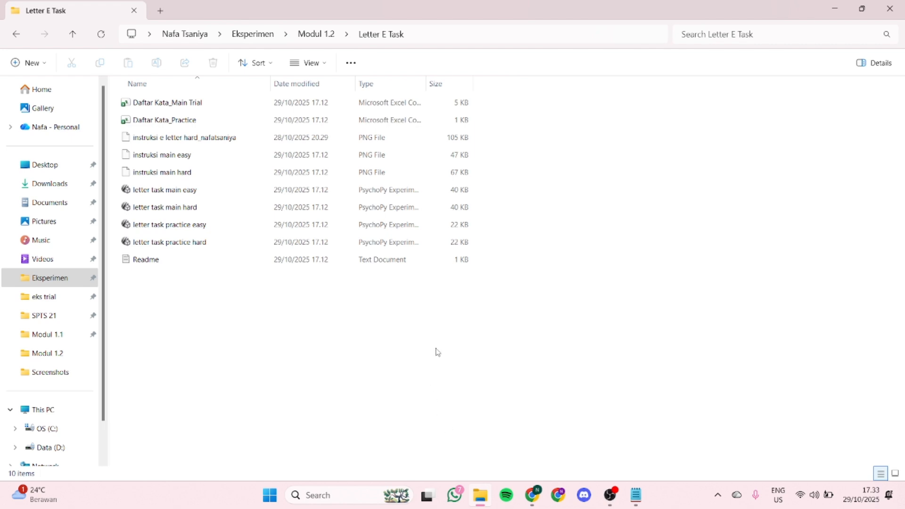
Launch PsychoPy, dismiss the startup tip and maximize the Builder window.
{"action": "left_click", "coordinate": [225, 227]}
{"action": "left_click", "coordinate": [329, 495]}
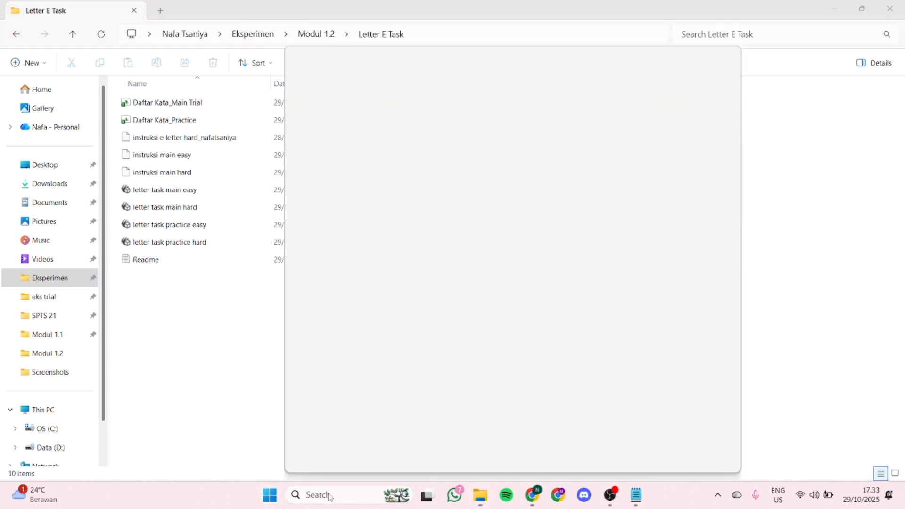
{"action": "left_click", "coordinate": [392, 185]}
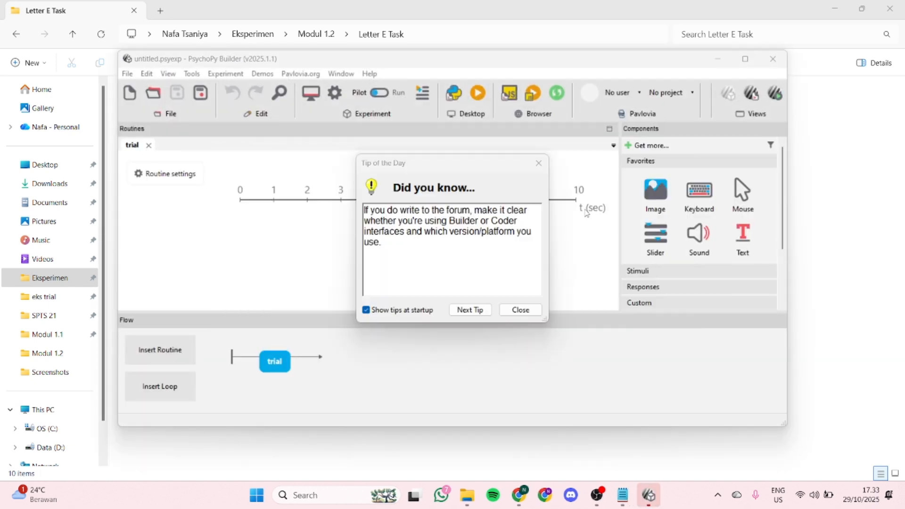
{"action": "left_click", "coordinate": [538, 163]}
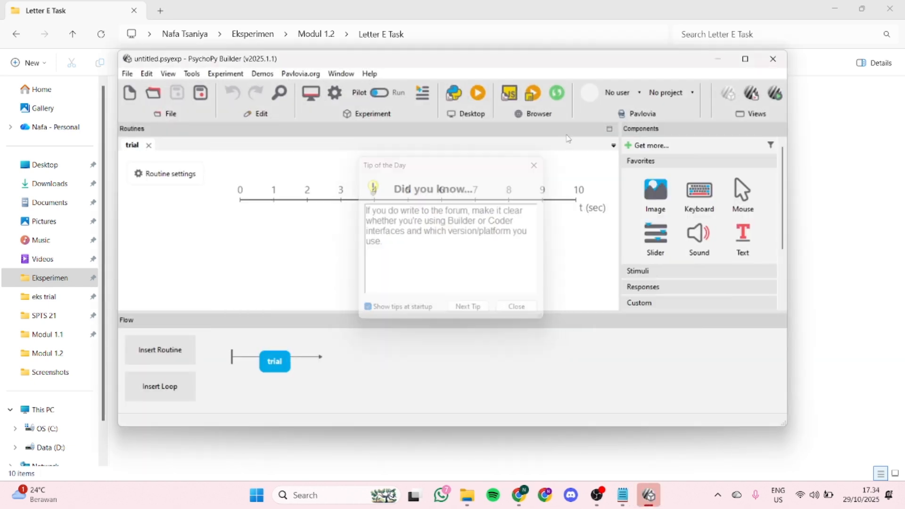
{"action": "left_click", "coordinate": [745, 59]}
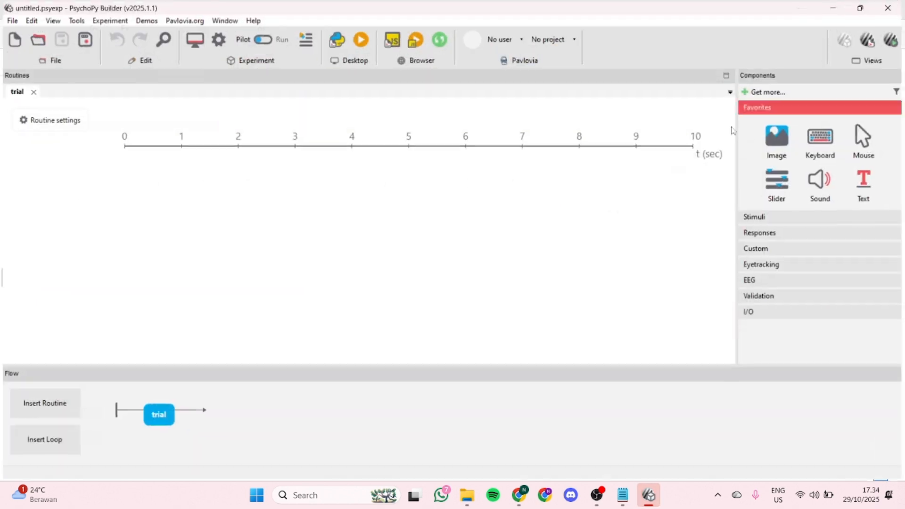
Open the experiment "letter task practice hard", close the console and readme windows, and maximize the Builder again.
{"action": "left_click", "coordinate": [9, 20]}
{"action": "left_click", "coordinate": [56, 48]}
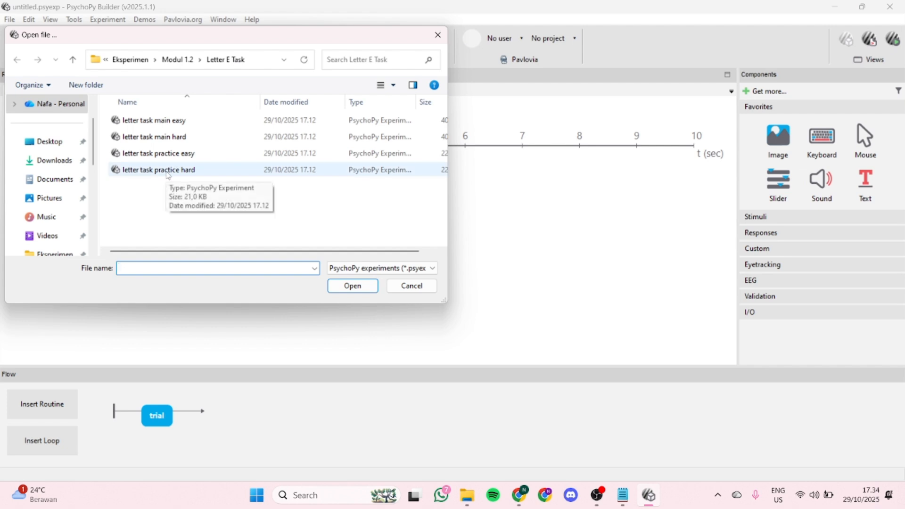
{"action": "left_click", "coordinate": [168, 171]}
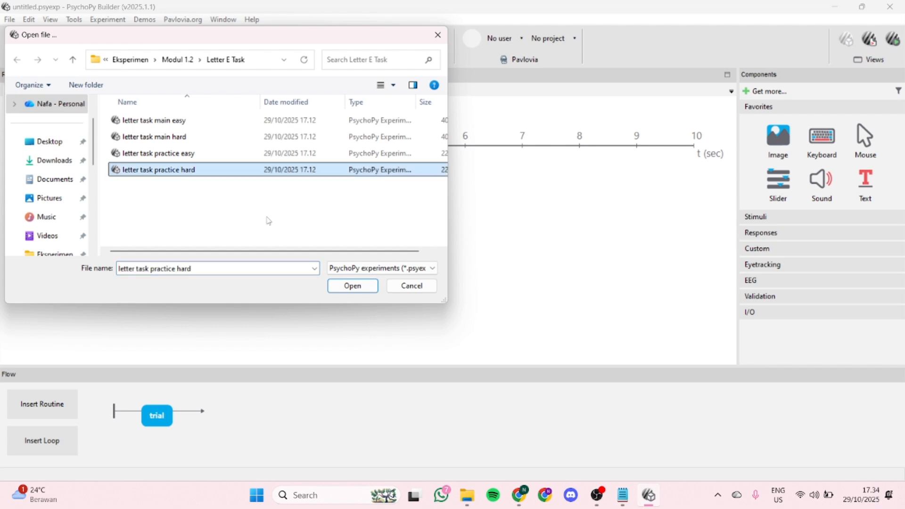
{"action": "left_click", "coordinate": [352, 286]}
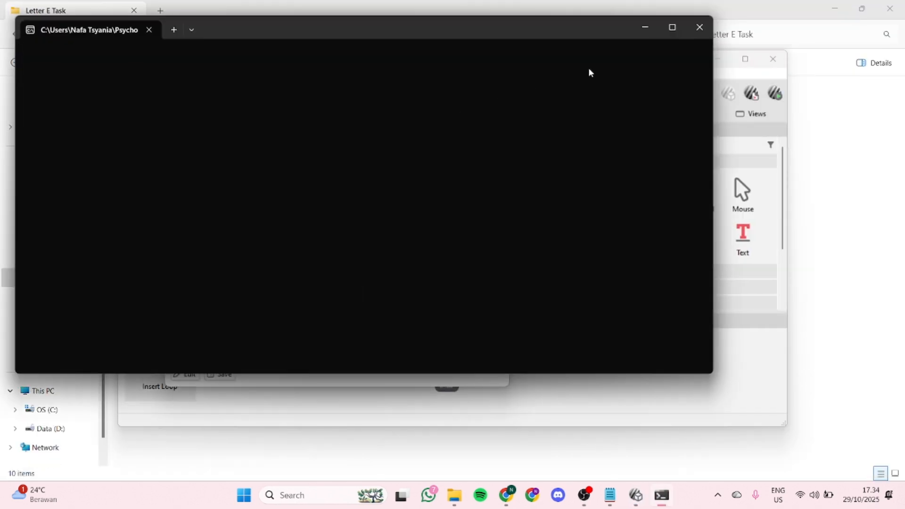
{"action": "left_click", "coordinate": [699, 27]}
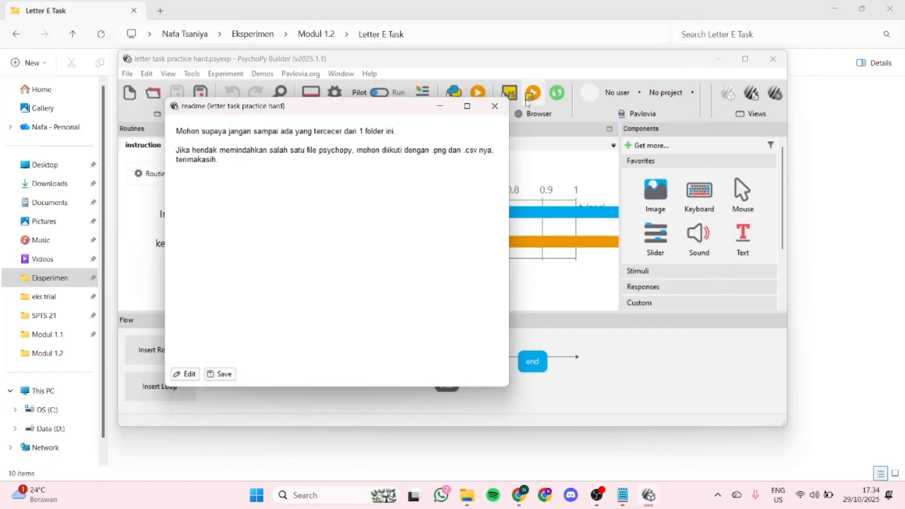
{"action": "left_click", "coordinate": [494, 105]}
{"action": "left_click", "coordinate": [739, 61]}
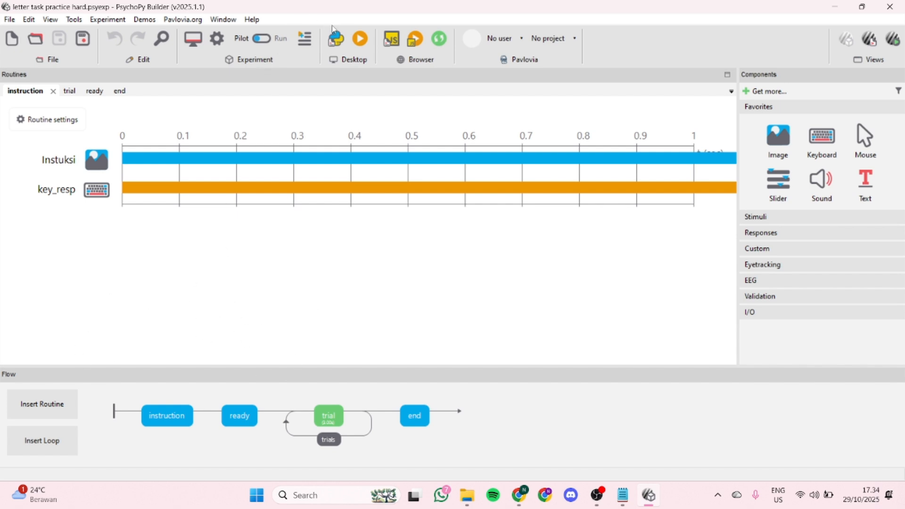
Pilot the experiment, start the task from its instruction screen with response 1, and minimize the Runner after it ends.
{"action": "left_click", "coordinate": [357, 41]}
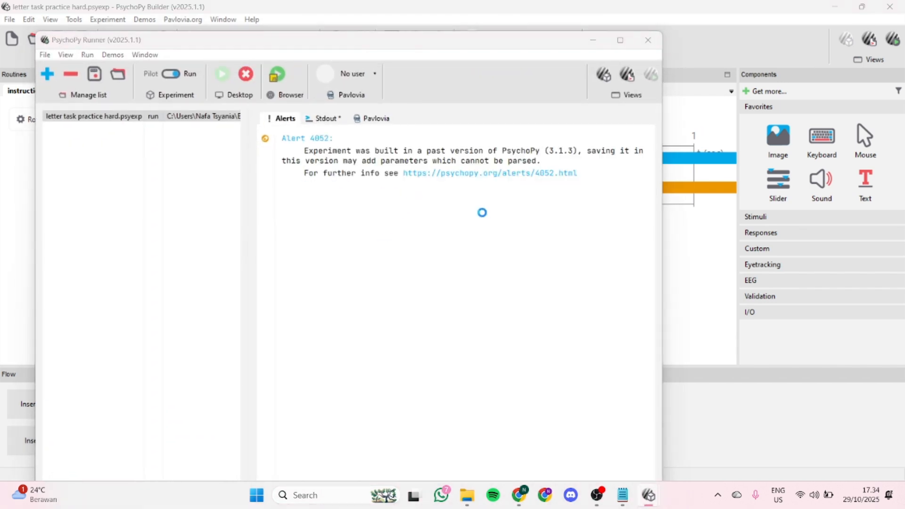
{"action": "left_click", "coordinate": [388, 170]}
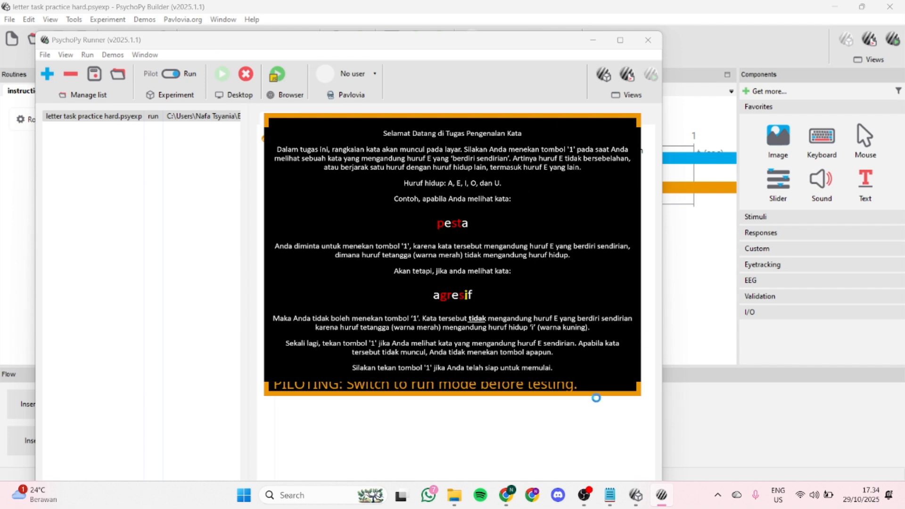
{"action": "key", "text": "1"}
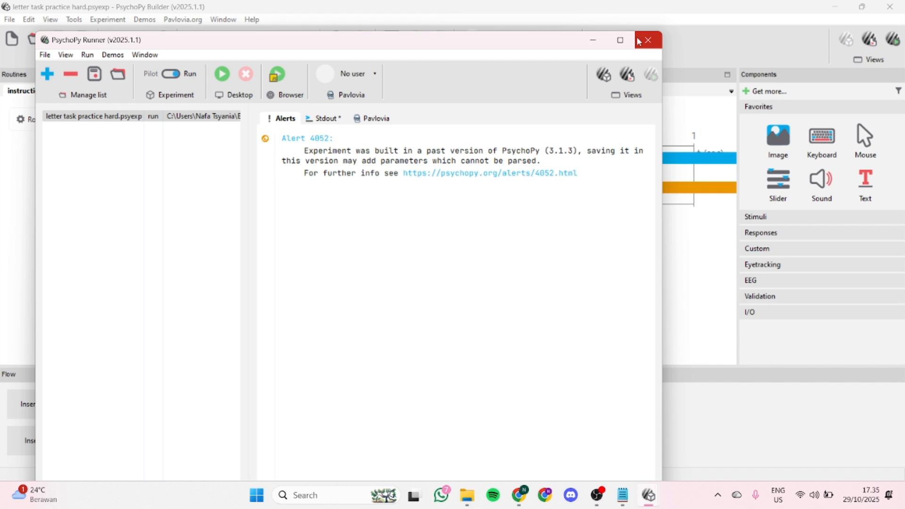
{"action": "left_click", "coordinate": [593, 40]}
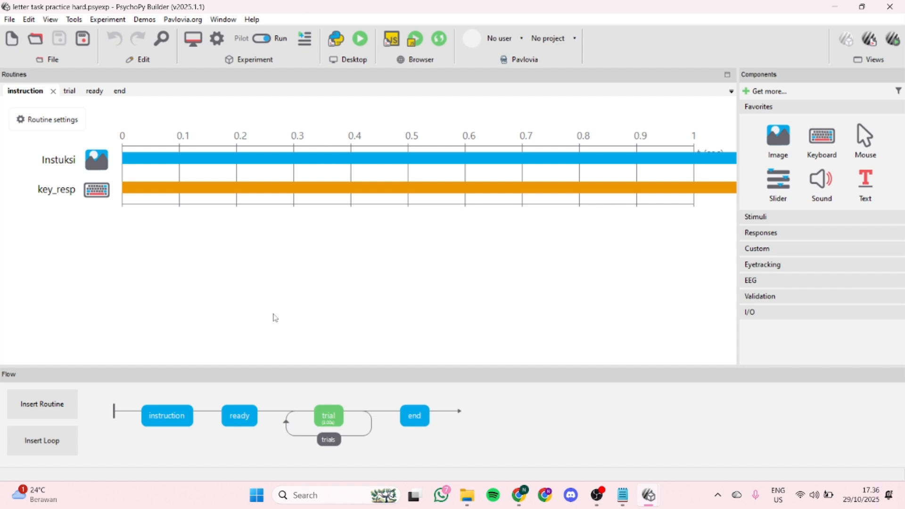
In the experiment settings, rename the info fields participant and session to "partisipan" and "sesi".
{"action": "left_click", "coordinate": [176, 417]}
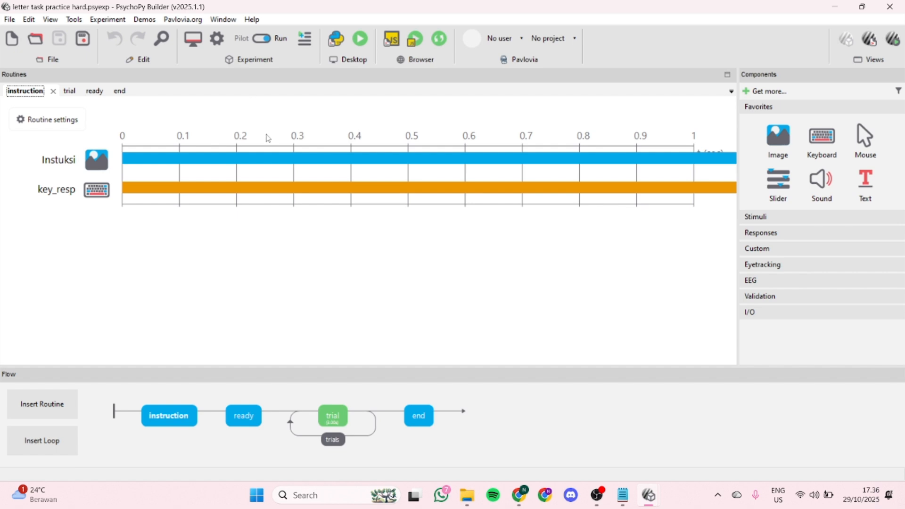
{"action": "left_click", "coordinate": [216, 39]}
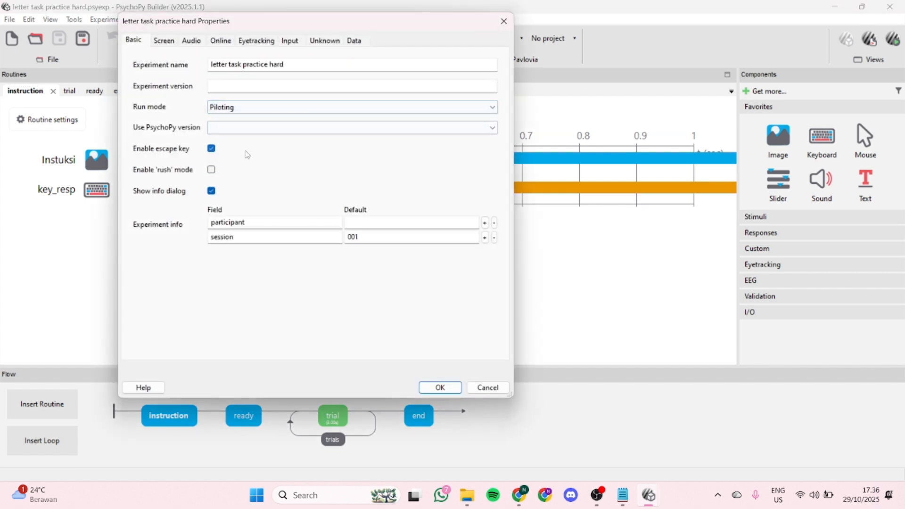
{"action": "left_click", "coordinate": [254, 221]}
{"action": "key", "text": "BackSpace"}
{"action": "key", "text": "BackSpace"}
{"action": "key", "text": "BackSpace"}
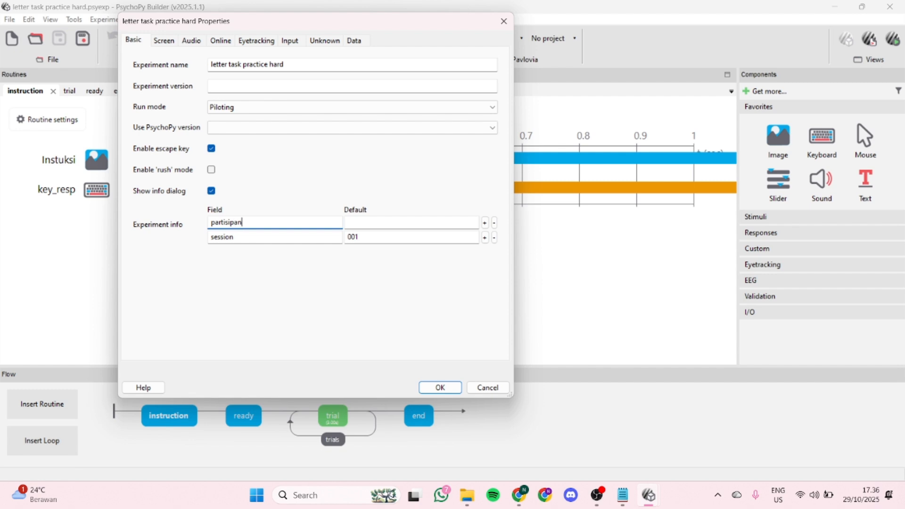
{"action": "left_click", "coordinate": [247, 240]}
{"action": "key", "text": "BackSpace"}
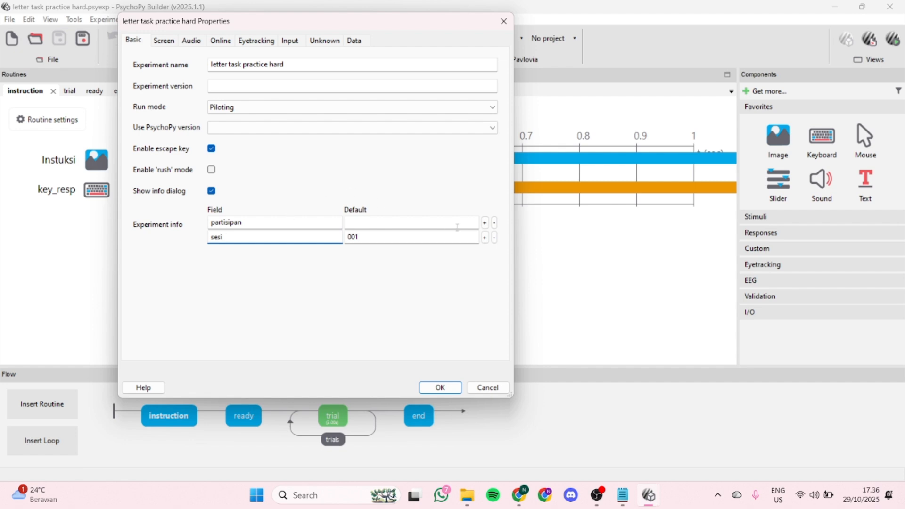
Add two experiment info fields named "usia" and "jenis kelamin".
{"action": "left_click", "coordinate": [486, 239]}
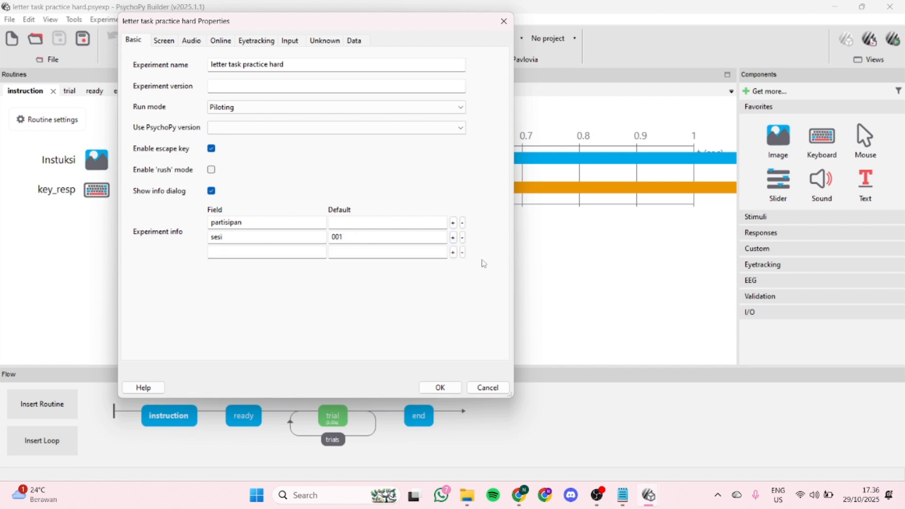
{"action": "left_click", "coordinate": [453, 252]}
{"action": "left_click", "coordinate": [239, 254]}
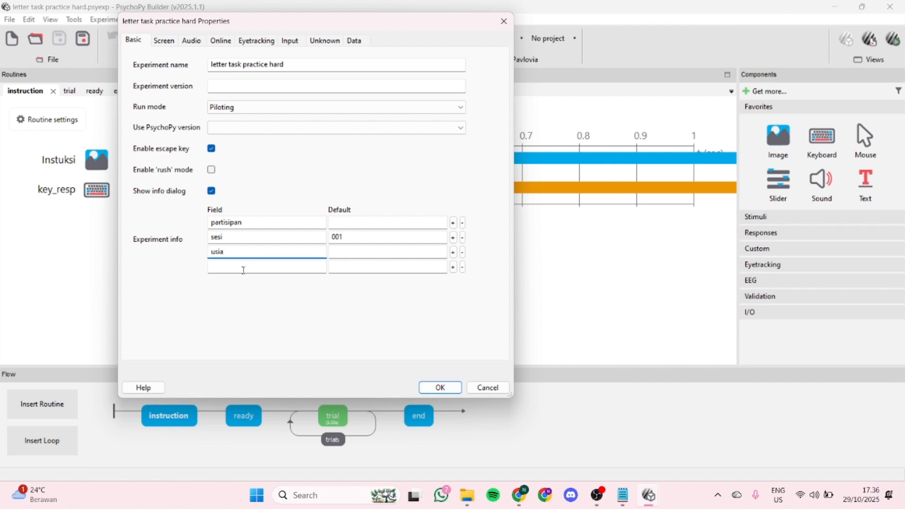
{"action": "left_click", "coordinate": [244, 268]}
{"action": "type", "text": "jne"}
{"action": "key", "text": "BackSpace"}
{"action": "key", "text": "BackSpace"}
{"action": "type", "text": "en"}
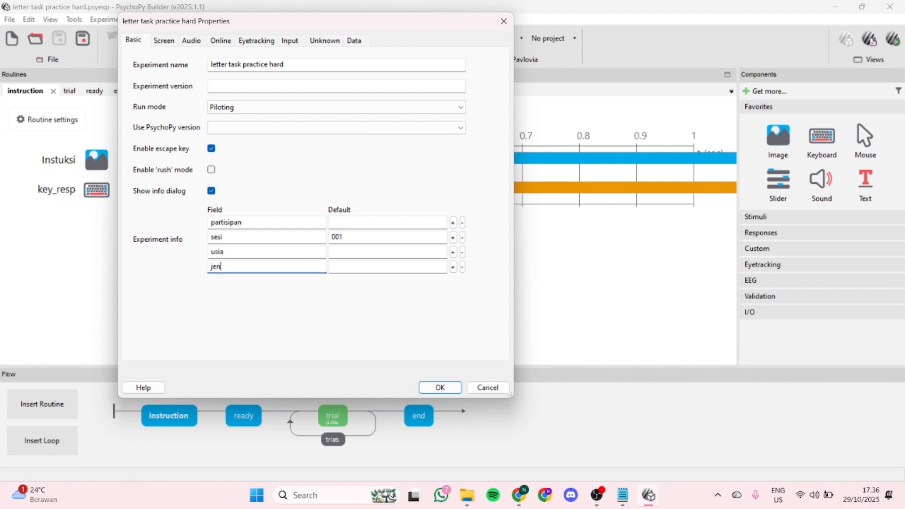
{"action": "type", "text": "is kelamin"}
Set the experiment's screen background color to mistyrose using the color picker.
{"action": "left_click", "coordinate": [164, 42]}
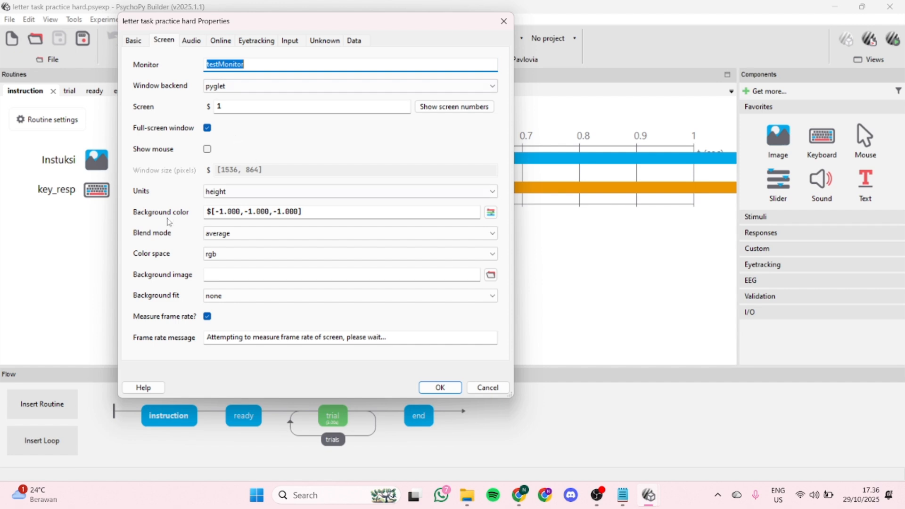
{"action": "left_click", "coordinate": [490, 219]}
{"action": "scroll", "coordinate": [461, 202], "scroll_direction": "down", "scroll_amount": 12}
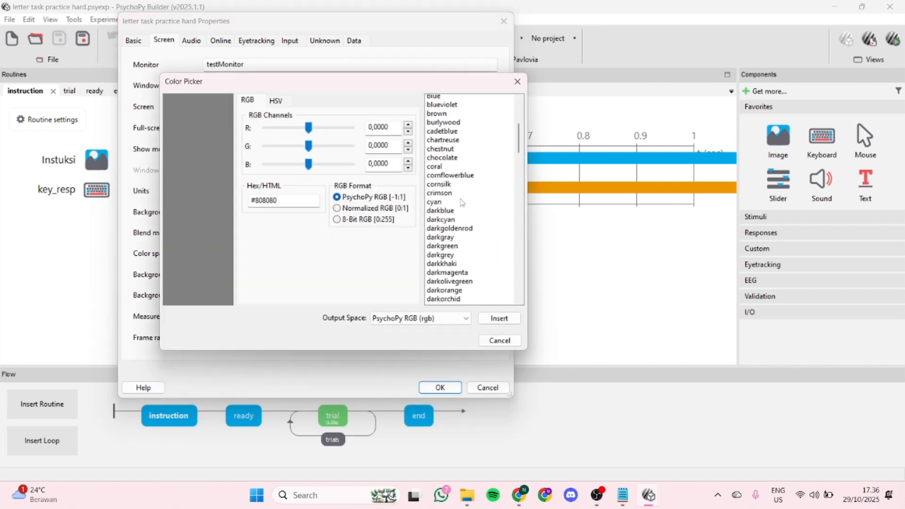
{"action": "scroll", "coordinate": [461, 202], "scroll_direction": "down", "scroll_amount": 9}
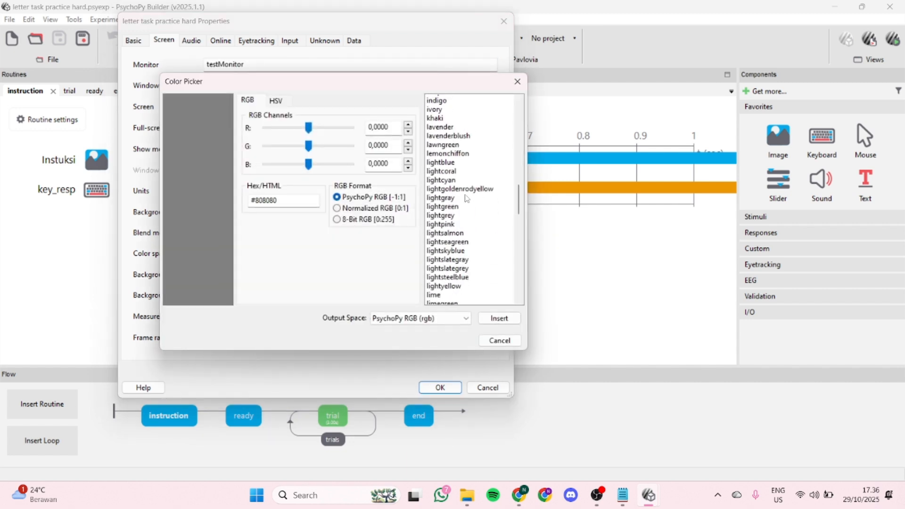
{"action": "scroll", "coordinate": [460, 202], "scroll_direction": "down", "scroll_amount": 5}
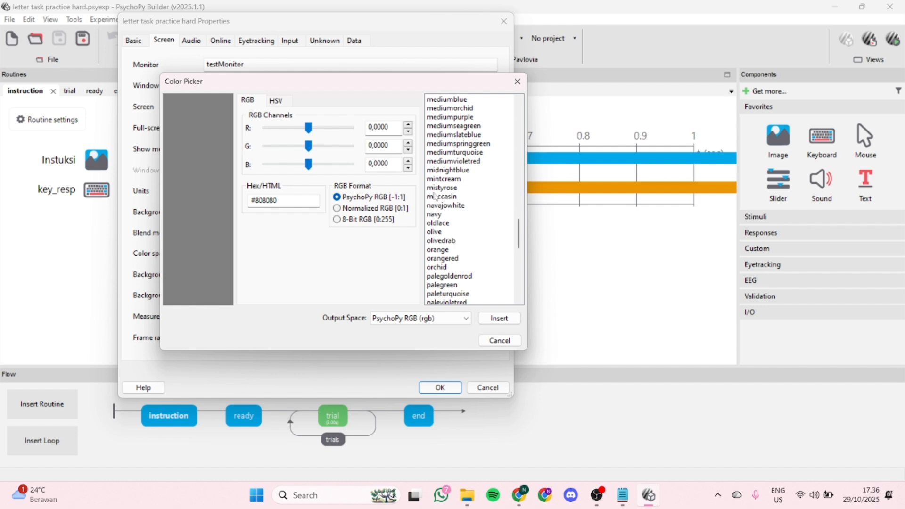
{"action": "left_click", "coordinate": [436, 188]}
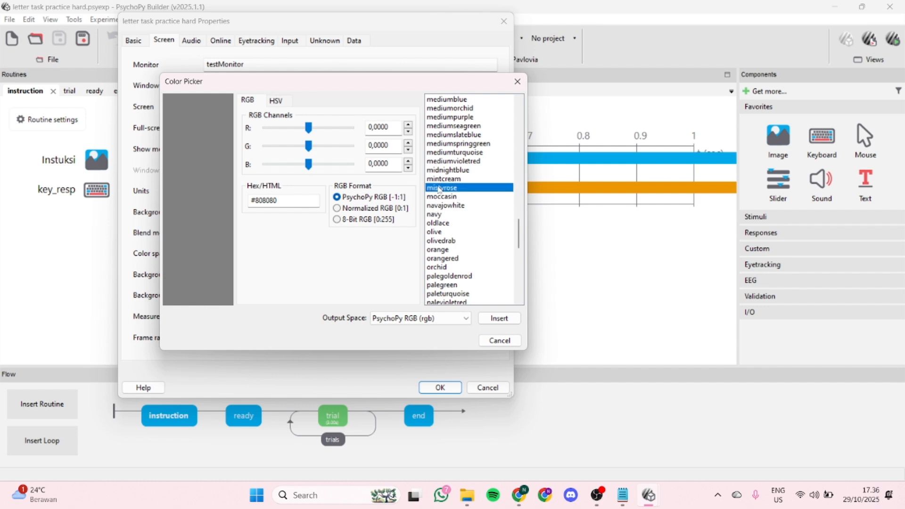
{"action": "left_click", "coordinate": [499, 318]}
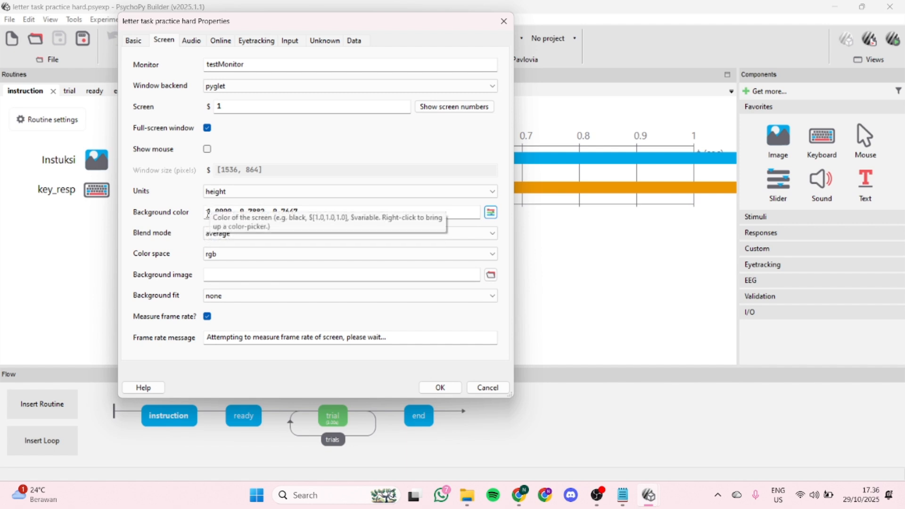
Rewrite the background color value as a $[...] list around 1.0000, 0.7882, 0.7647.
{"action": "left_click", "coordinate": [207, 213]}
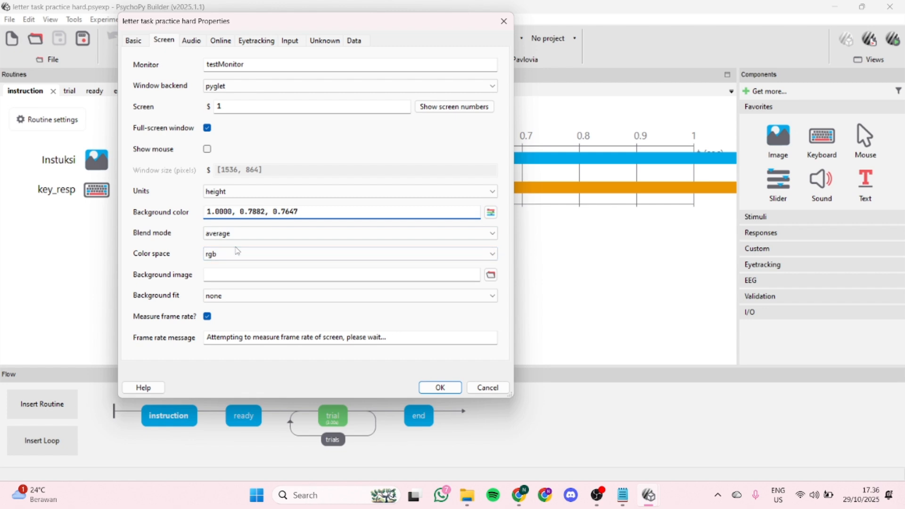
{"action": "type", "text": "$"}
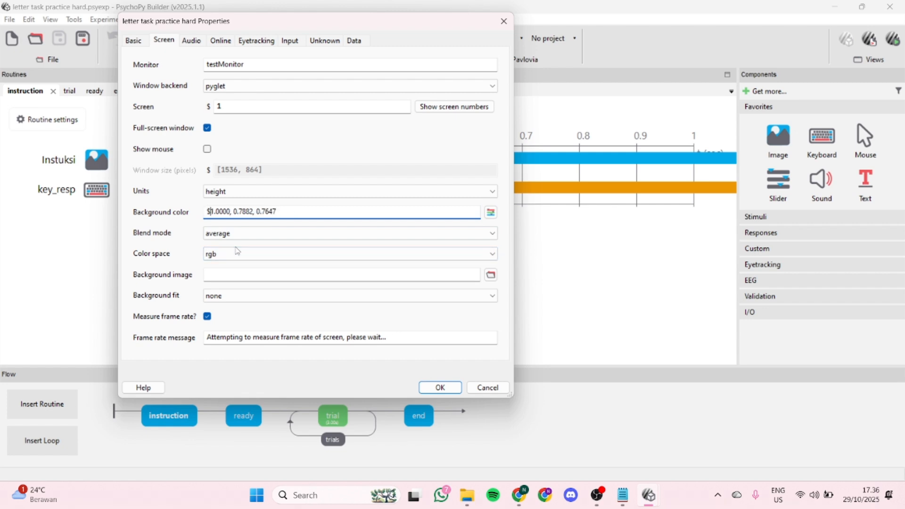
{"action": "type", "text": "["}
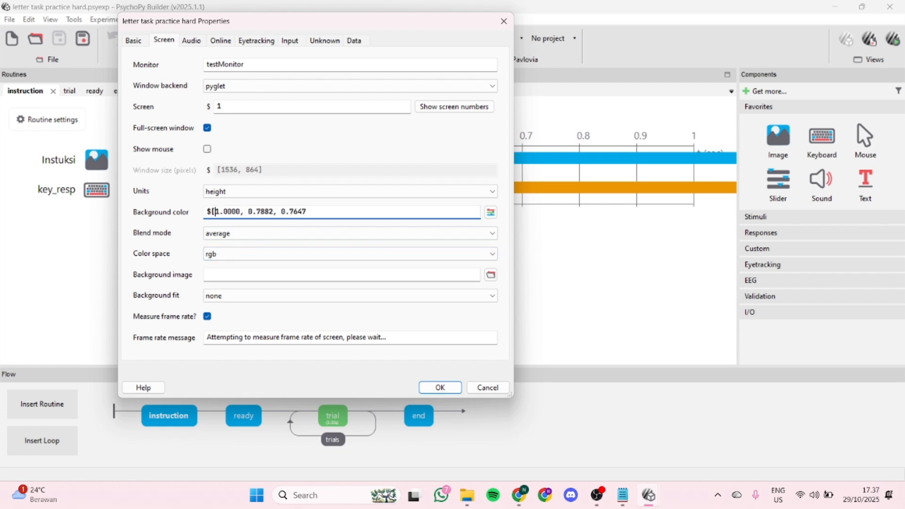
{"action": "left_click", "coordinate": [317, 211]}
Examine the audio, online, eyetracking, unknown and data settings, and read through the full data filename expression.
{"action": "left_click", "coordinate": [191, 40]}
{"action": "left_click", "coordinate": [220, 40]}
{"action": "left_click", "coordinate": [253, 42]}
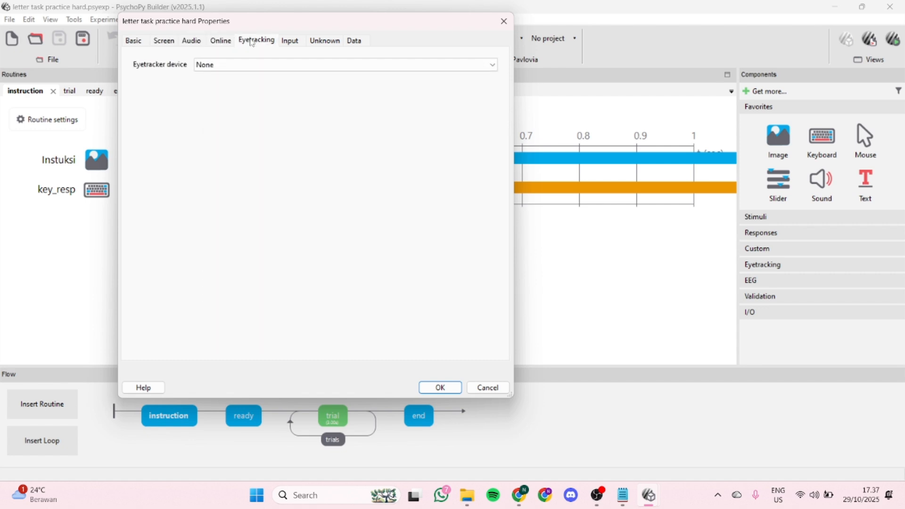
{"action": "left_click", "coordinate": [325, 41]}
{"action": "left_click", "coordinate": [354, 40]}
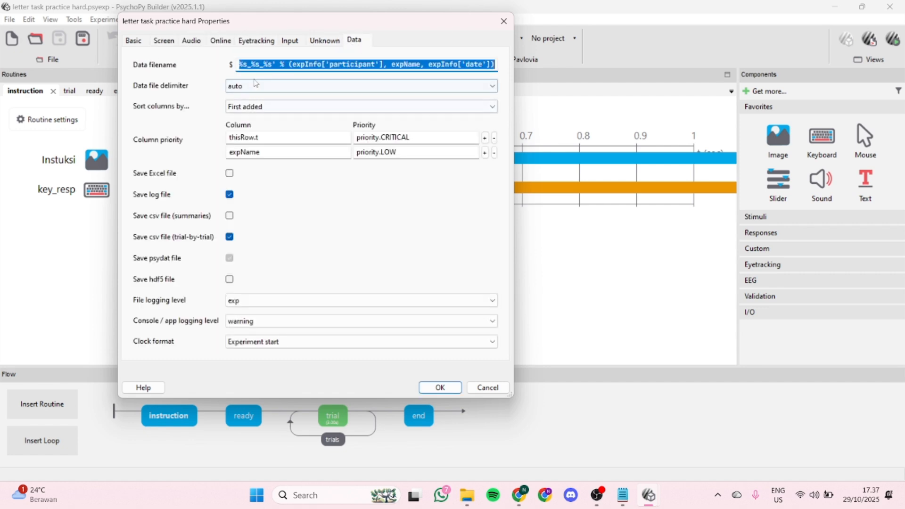
{"action": "left_click", "coordinate": [258, 66]}
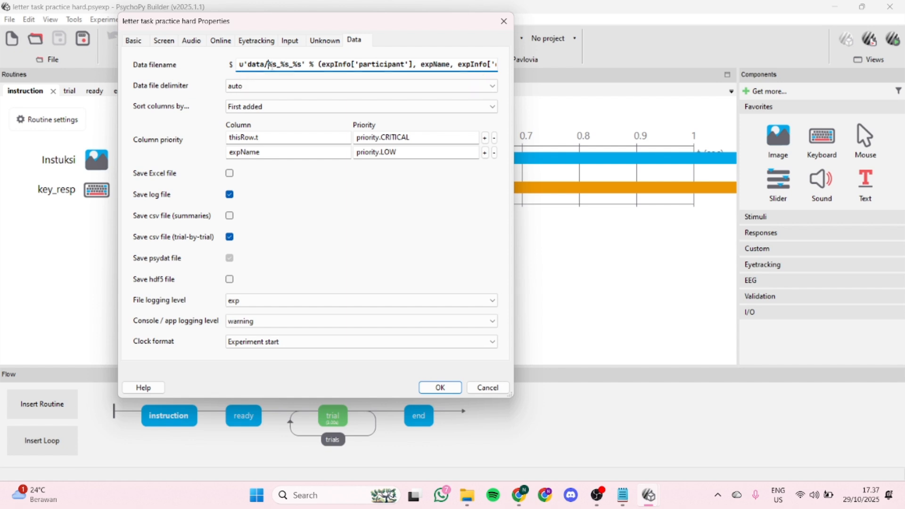
{"action": "left_click", "coordinate": [420, 65]}
{"action": "key", "text": "Right"}
{"action": "key", "text": "Right"}
{"action": "key", "text": "Right"}
{"action": "key", "text": "Right"}
{"action": "key", "text": "Right"}
{"action": "key", "text": "Right"}
{"action": "key", "text": "Right"}
{"action": "key", "text": "Right"}
{"action": "key", "text": "Right"}
{"action": "key", "text": "Right"}
{"action": "key", "text": "Right"}
{"action": "key", "text": "Right"}
{"action": "key", "text": "Right"}
{"action": "key", "text": "Right"}
{"action": "key", "text": "Right"}
{"action": "key", "text": "Right"}
{"action": "key", "text": "Right"}
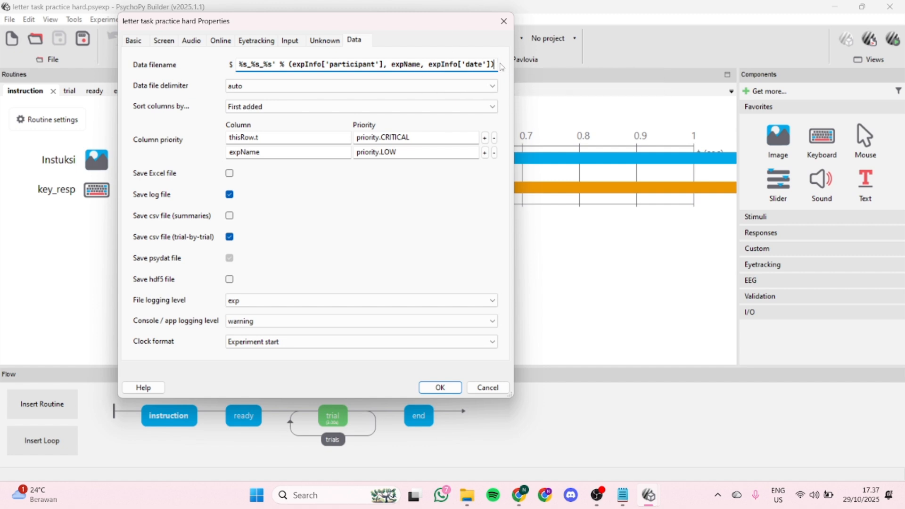
Replace the data filename expression with the Notepad line using partisipan, sesi, usia, jenis kelamin, expName and date, and check it against the experiment info fields.
{"action": "left_click_drag", "start_coordinate": [496, 64], "coordinate": [229, 66]}
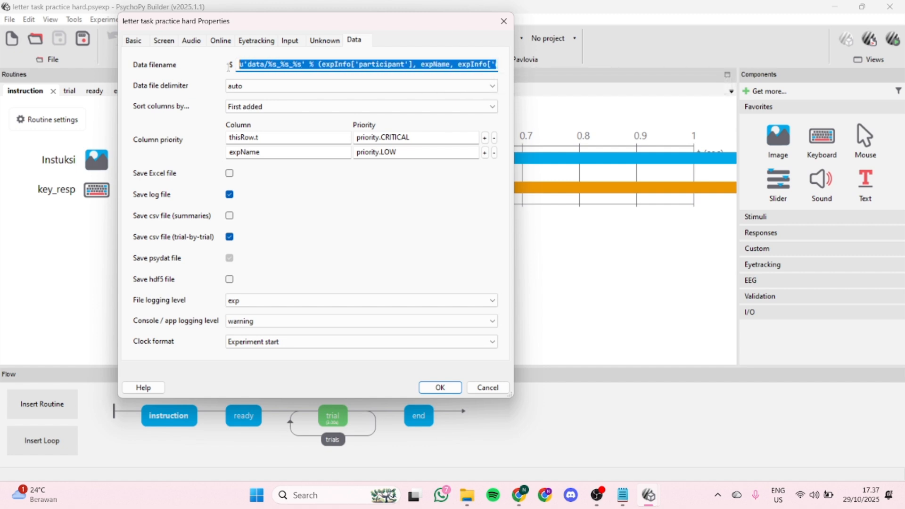
{"action": "key", "text": "BackSpace"}
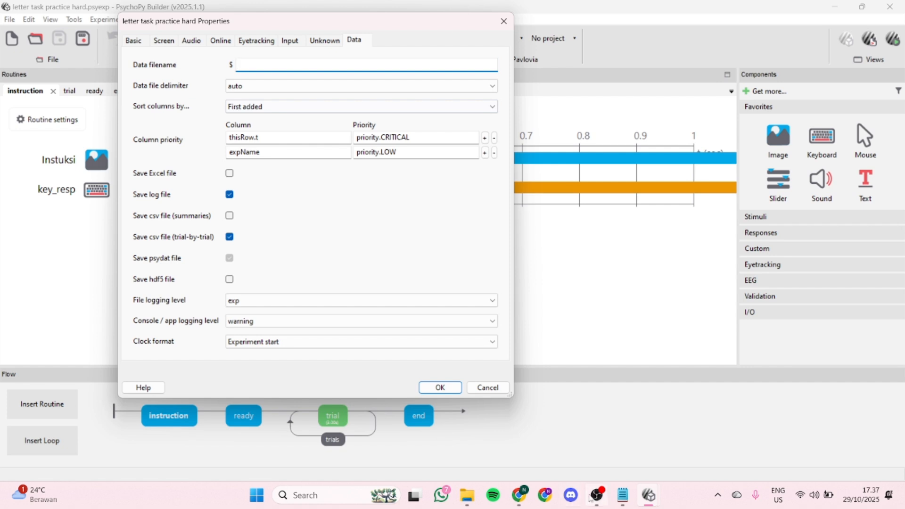
{"action": "left_click", "coordinate": [628, 503]}
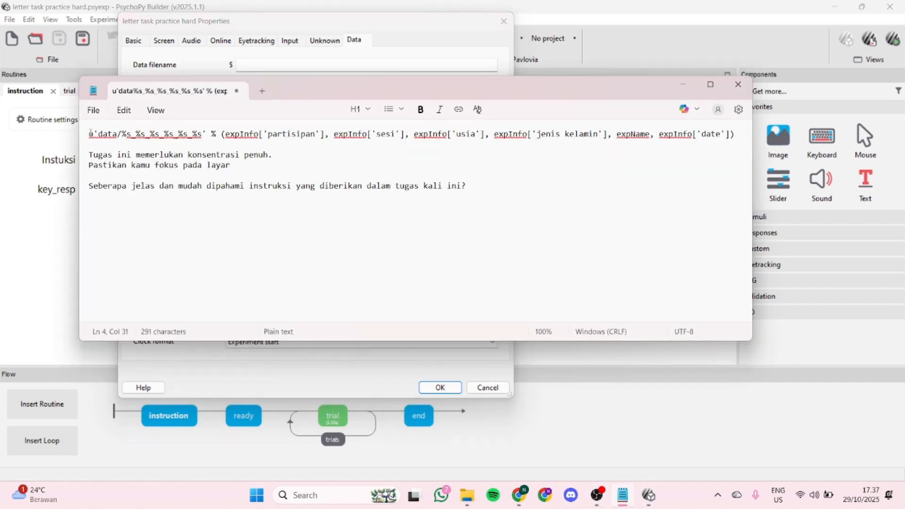
{"action": "left_click_drag", "start_coordinate": [90, 133], "coordinate": [735, 132]}
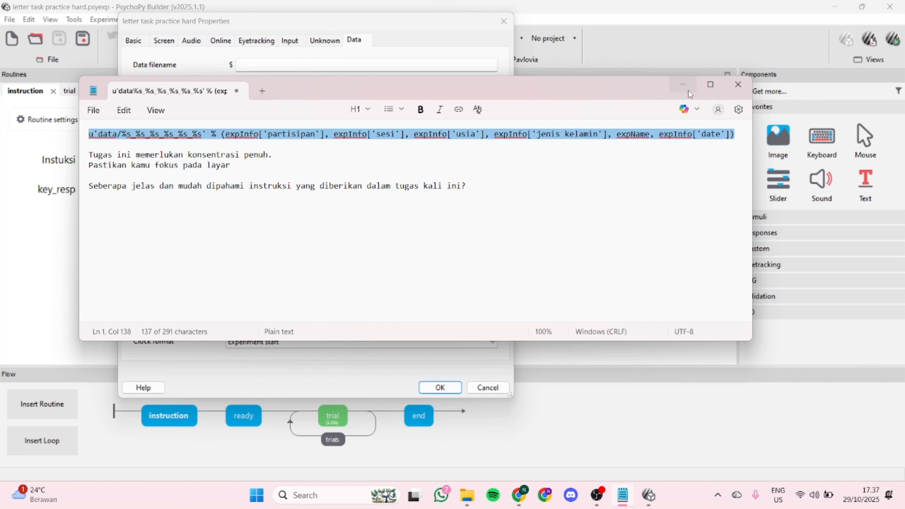
{"action": "left_click", "coordinate": [406, 66]}
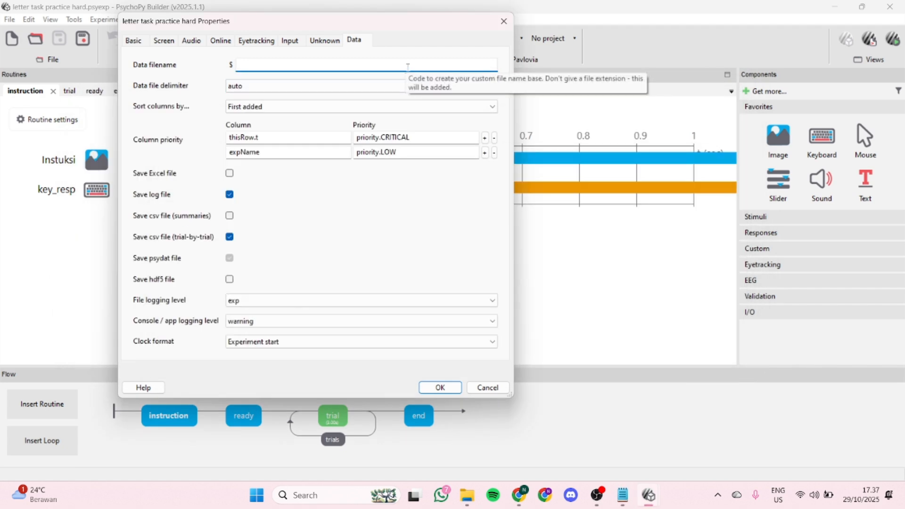
{"action": "key", "text": "ctrl+v"}
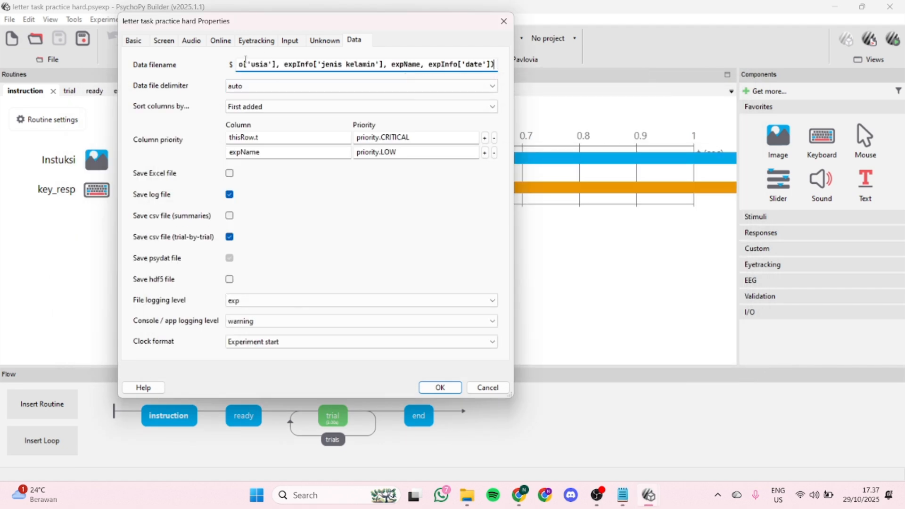
{"action": "left_click", "coordinate": [134, 41]}
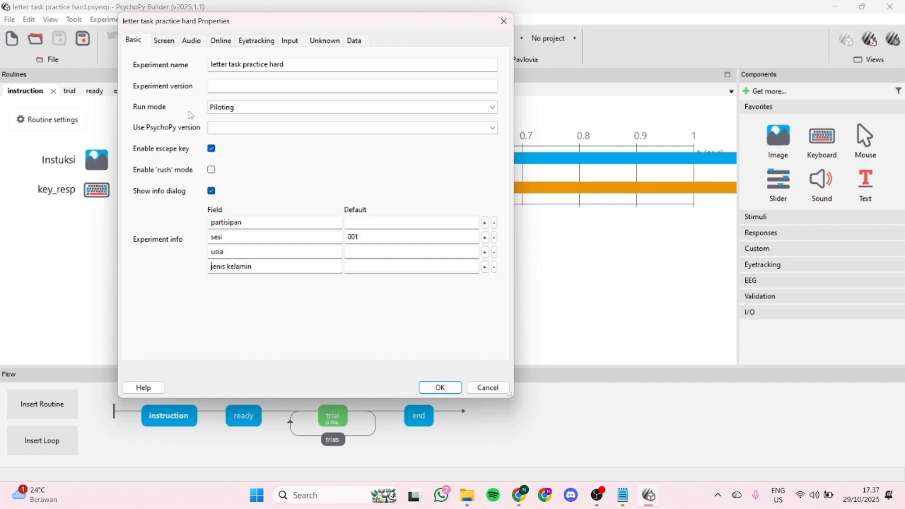
{"action": "left_click", "coordinate": [363, 40]}
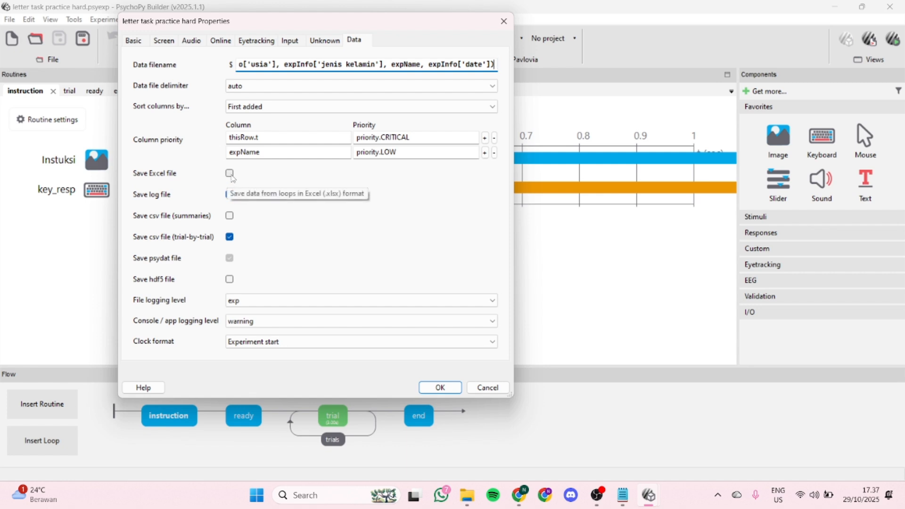
Enable saving the data as an Excel file, review the basic experiment settings and apply the experiment properties.
{"action": "left_click", "coordinate": [230, 174]}
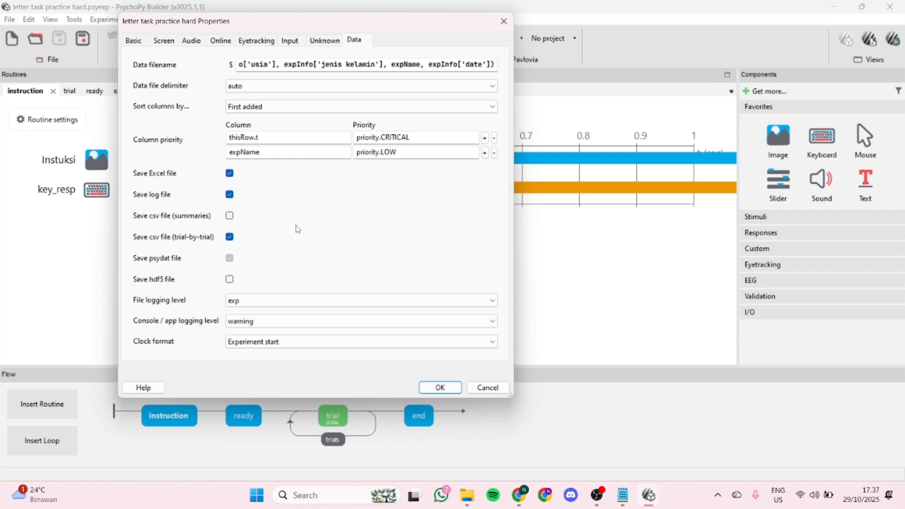
{"action": "left_click", "coordinate": [134, 44]}
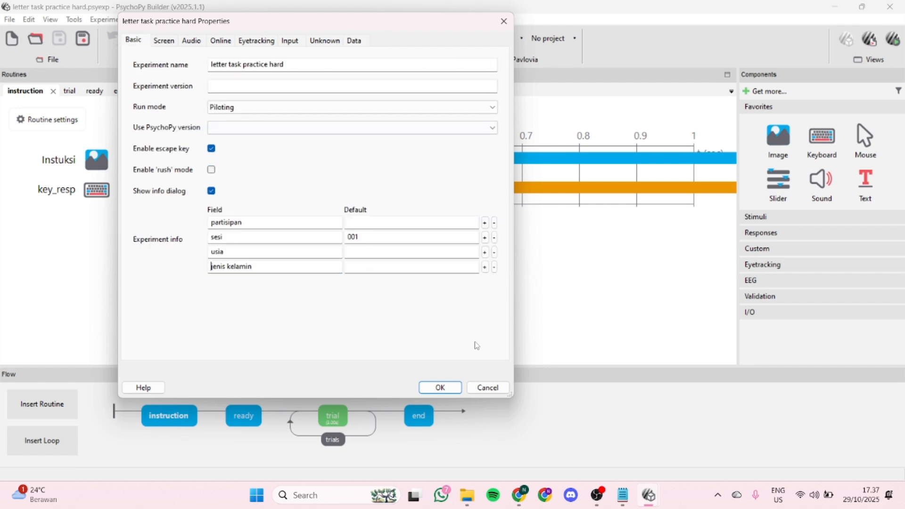
{"action": "left_click", "coordinate": [450, 387]}
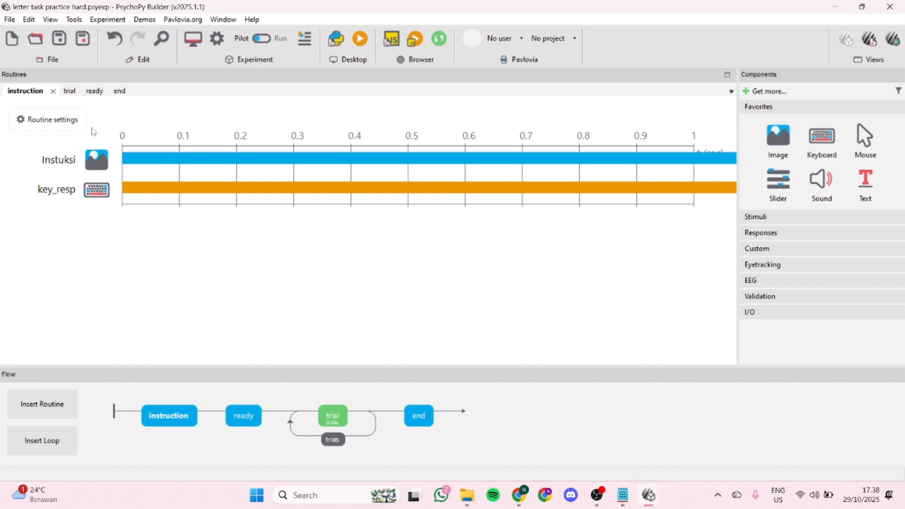
Set the Instuksi component's image to the personalised "instruksi e letter hard" PNG and check the instruction routine's key_resp settings.
{"action": "left_click", "coordinate": [183, 416]}
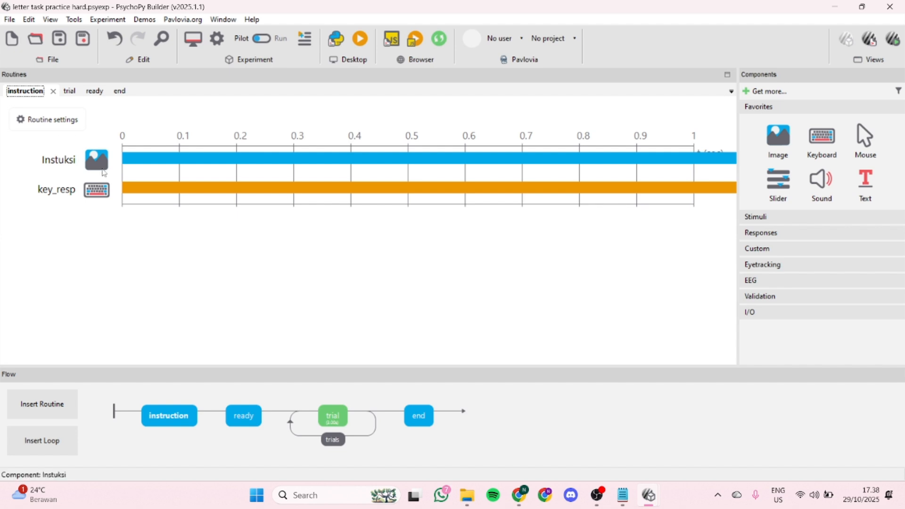
{"action": "left_click", "coordinate": [130, 162]}
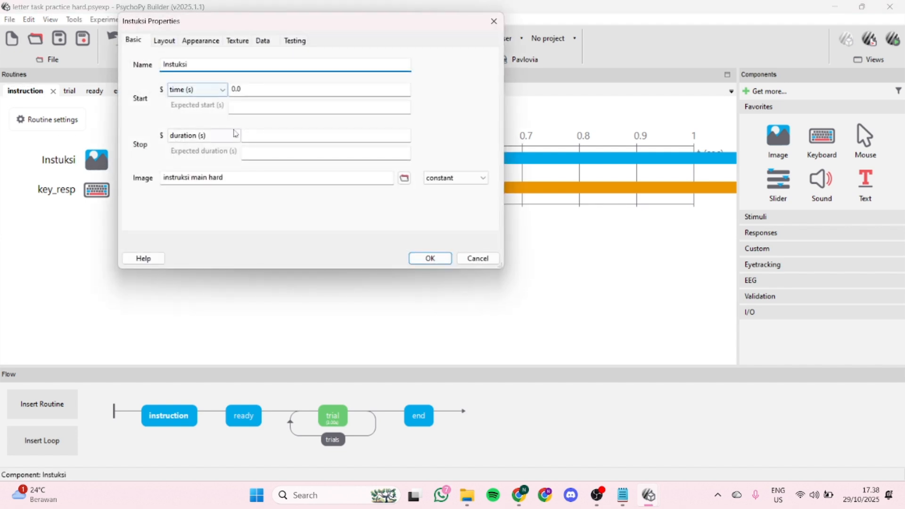
{"action": "left_click", "coordinate": [405, 178]}
{"action": "left_click", "coordinate": [282, 175]}
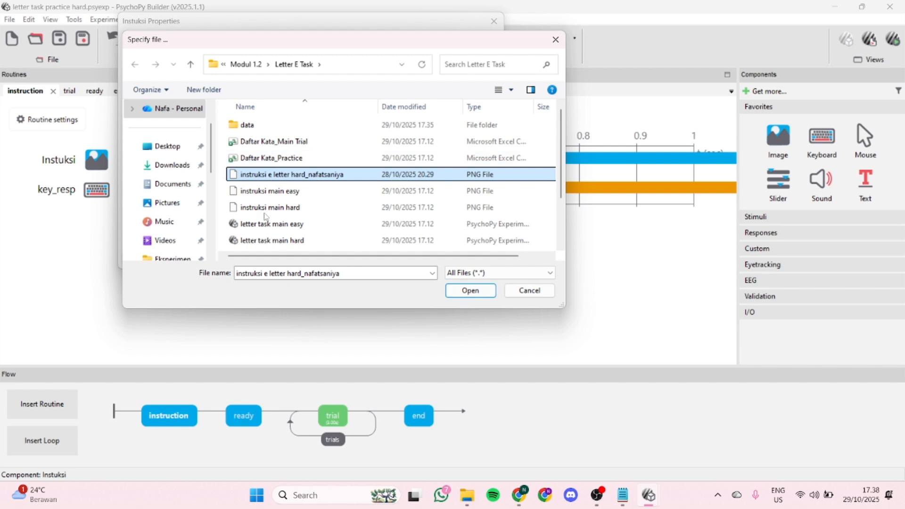
{"action": "left_click", "coordinate": [467, 290]}
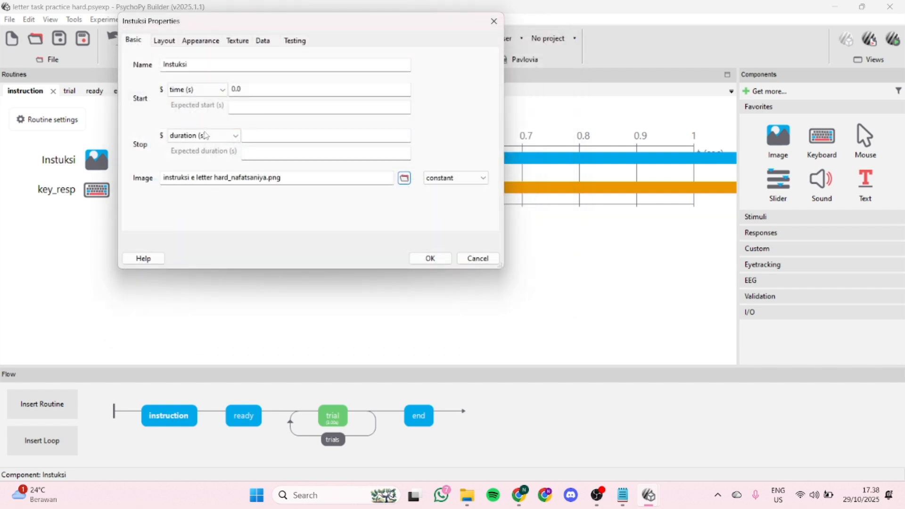
{"action": "left_click", "coordinate": [430, 258]}
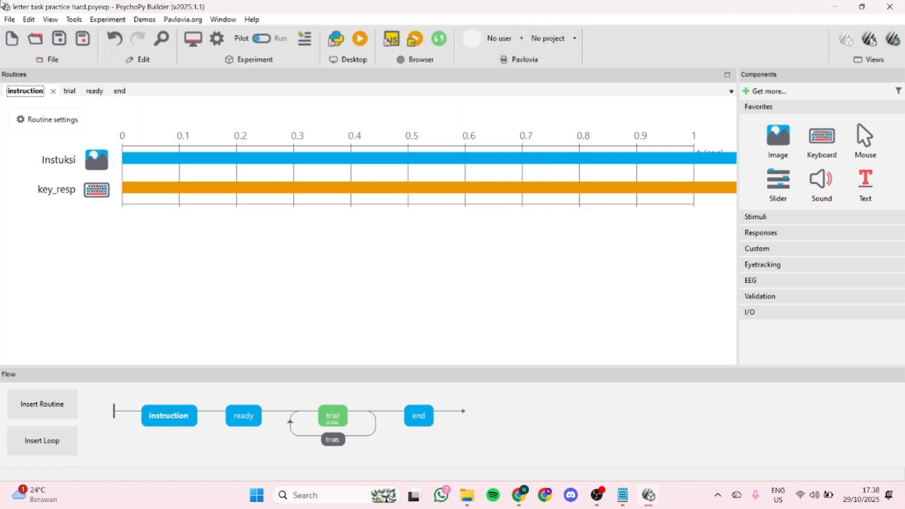
{"action": "left_click", "coordinate": [149, 189]}
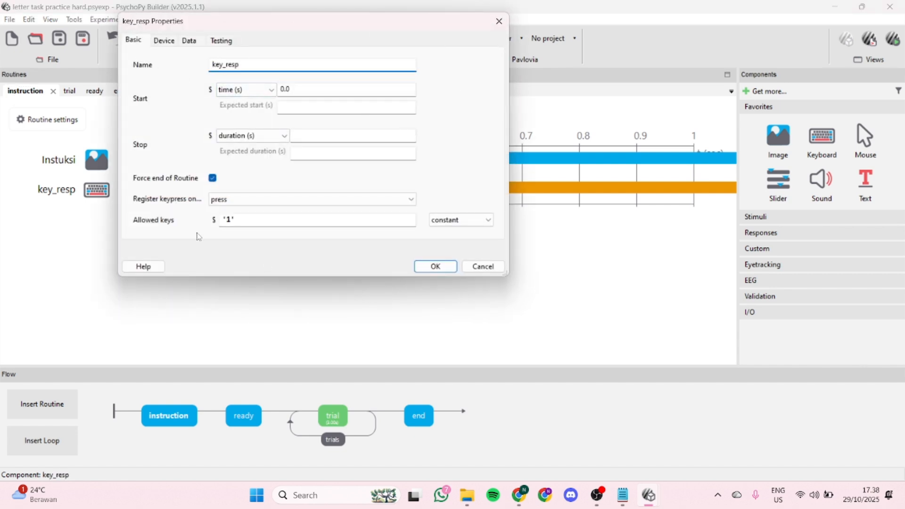
{"action": "left_click", "coordinate": [429, 266]}
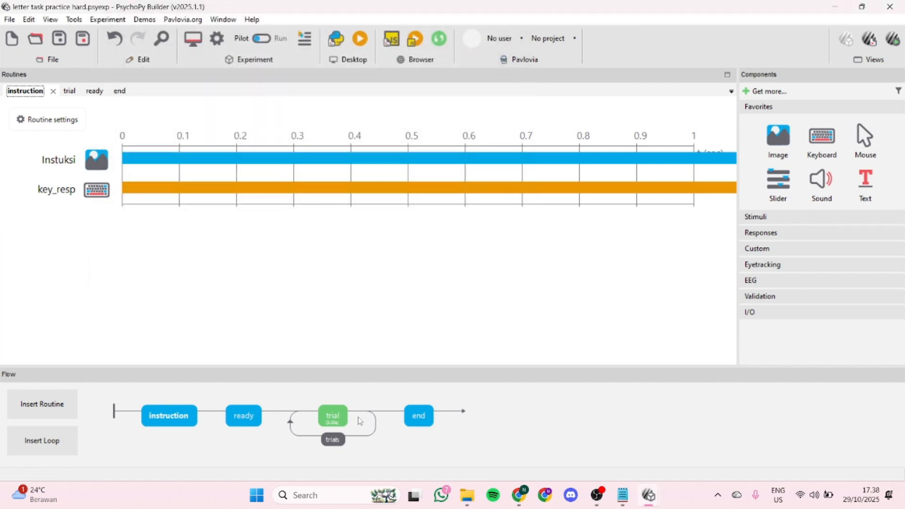
In the ready routine's text, insert Notepad's "Tugas ini memerlukan konsentrasi penuh. Pastikan kamu fokus pada layar" above "siap" and capitalise that word's initial letter.
{"action": "left_click", "coordinate": [253, 421]}
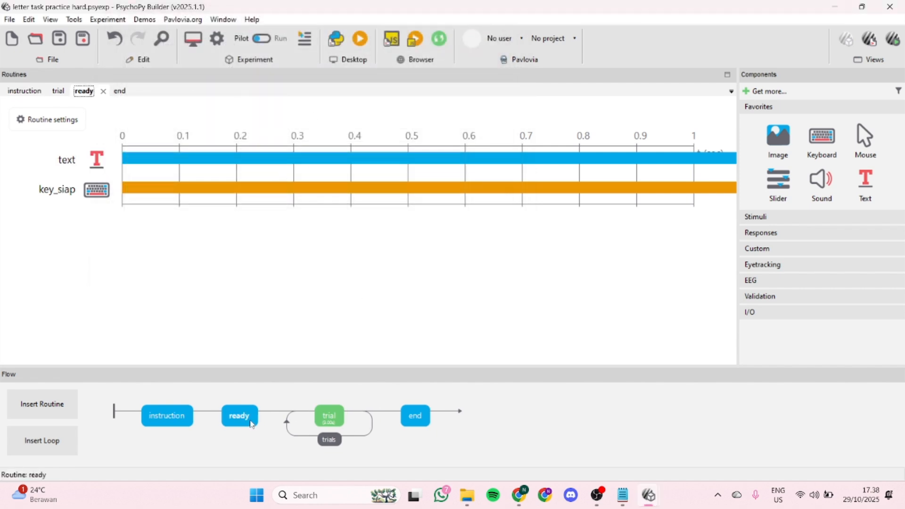
{"action": "left_click", "coordinate": [128, 160]}
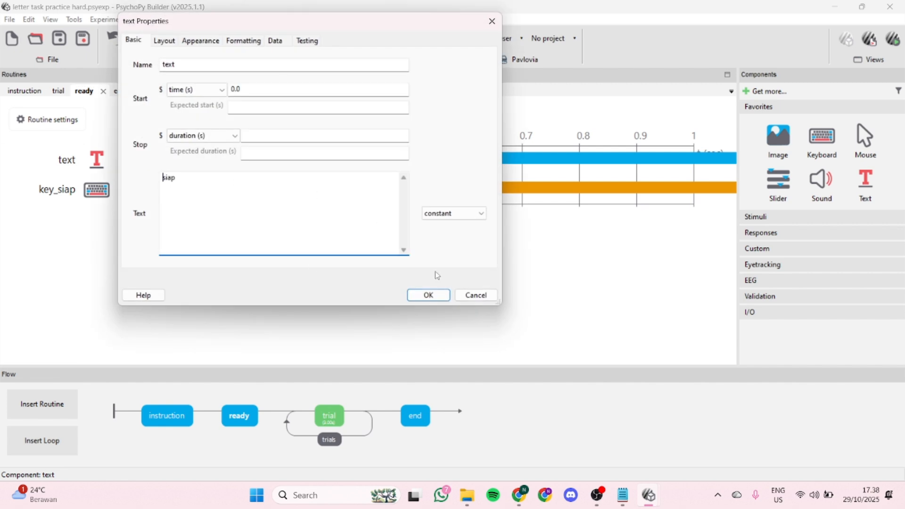
{"action": "left_click", "coordinate": [622, 495]}
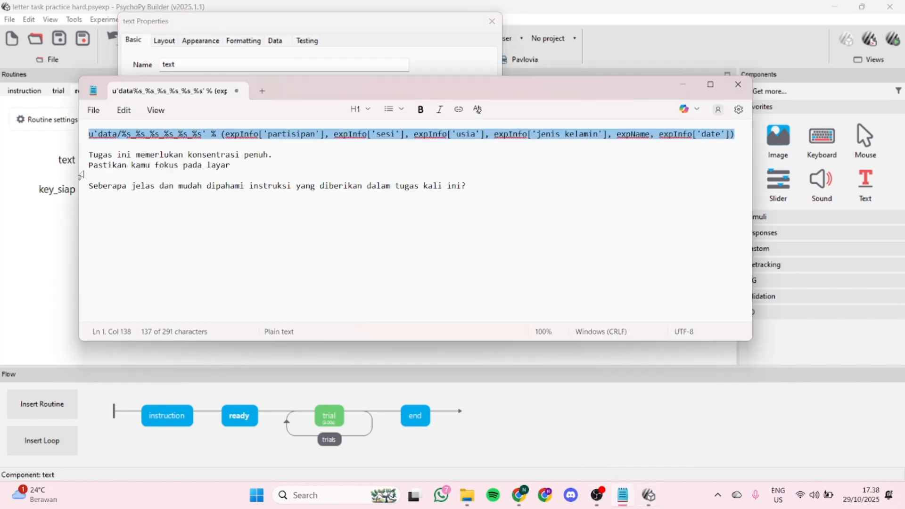
{"action": "left_click_drag", "start_coordinate": [91, 156], "coordinate": [240, 166]}
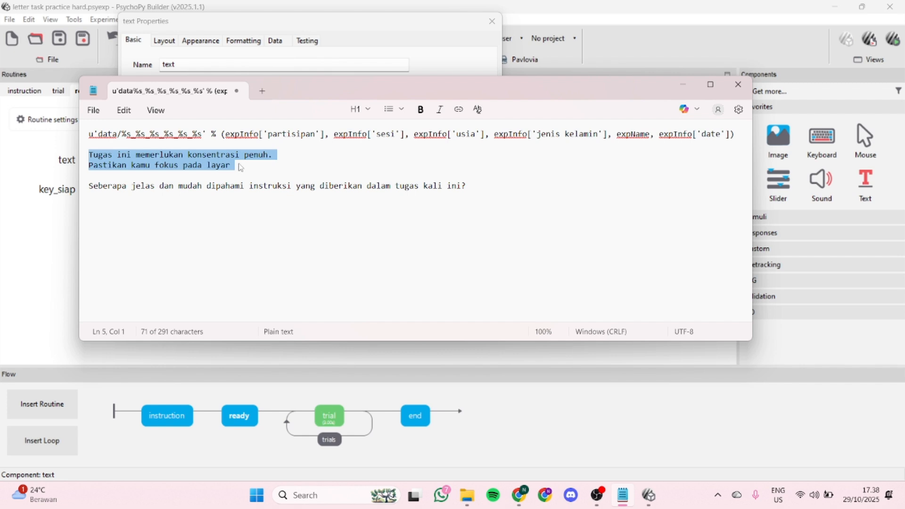
{"action": "left_click", "coordinate": [683, 85]}
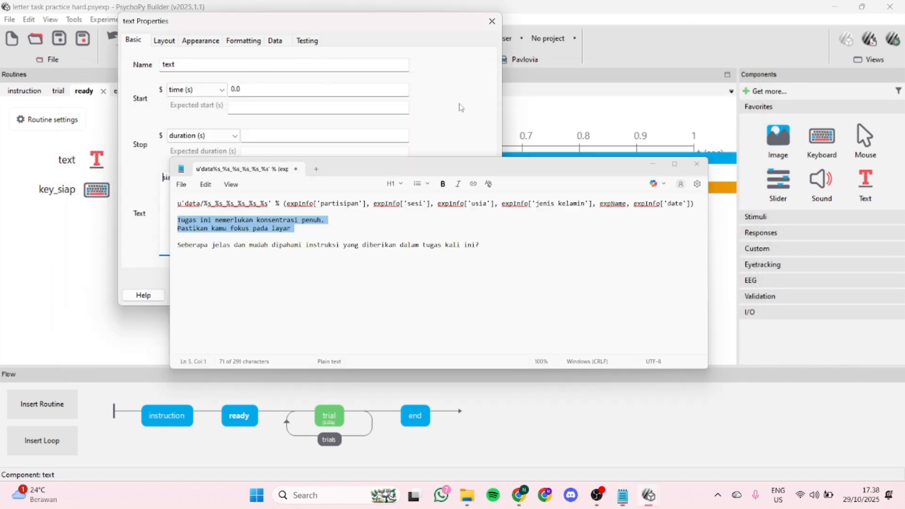
{"action": "key", "text": "Return"}
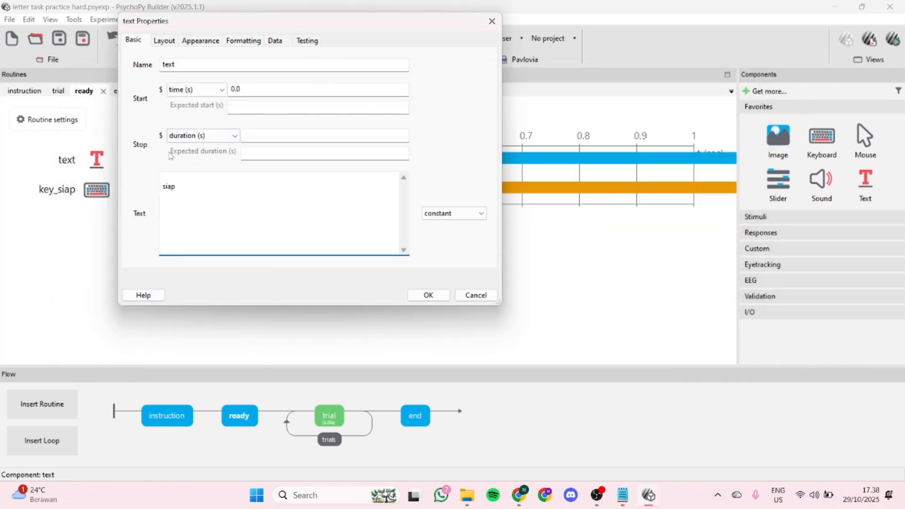
{"action": "type", "text": "Tugas ini memerlukan konsentrasi penuh. Pastikan Anda fokus pada layar"}
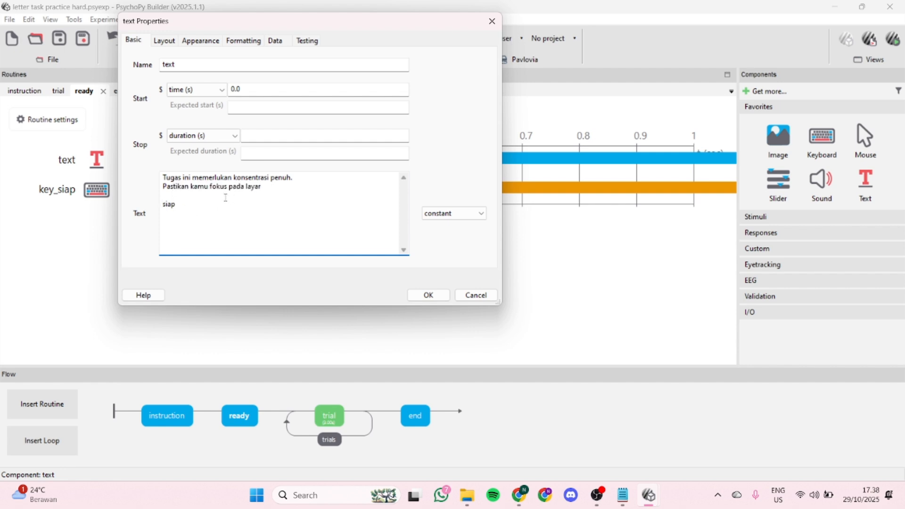
{"action": "type", "text": "S"}
Set the ready text's position to (0, 0.3) and its foreground color to navy.
{"action": "left_click", "coordinate": [164, 40]}
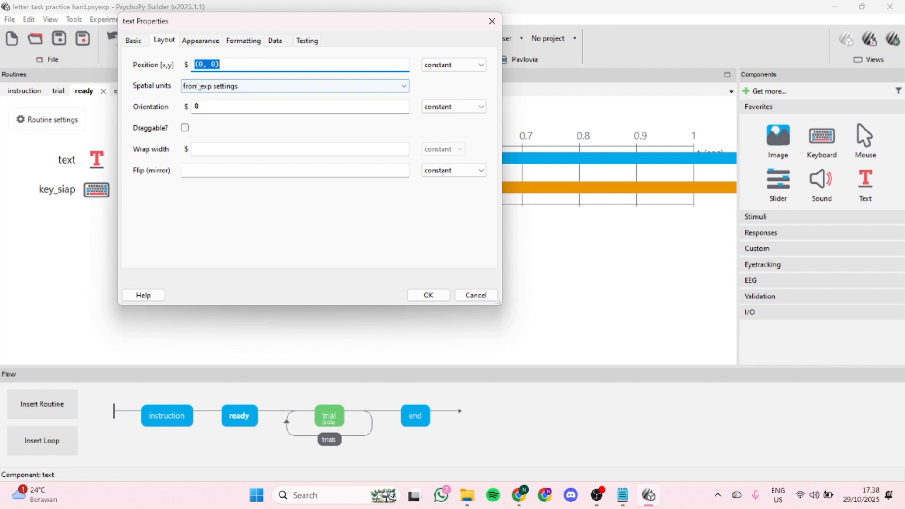
{"action": "left_click", "coordinate": [215, 64]}
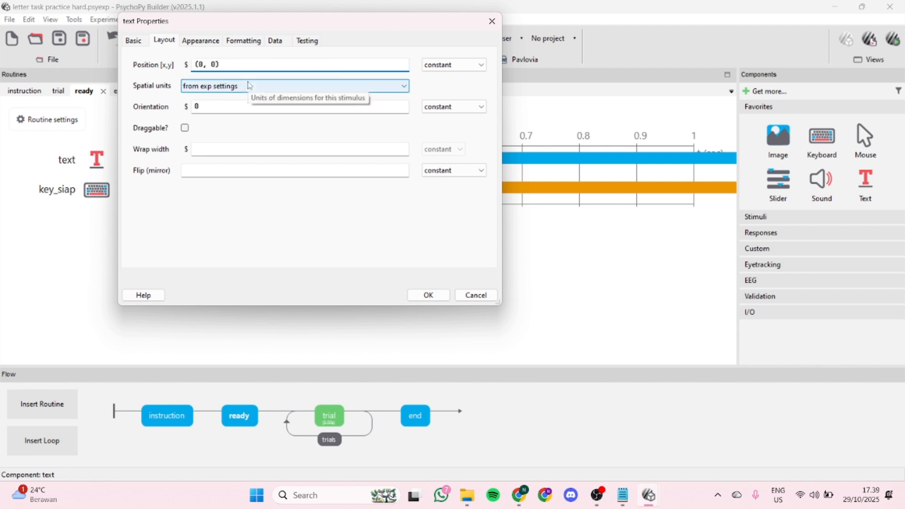
{"action": "type", "text": ".3"}
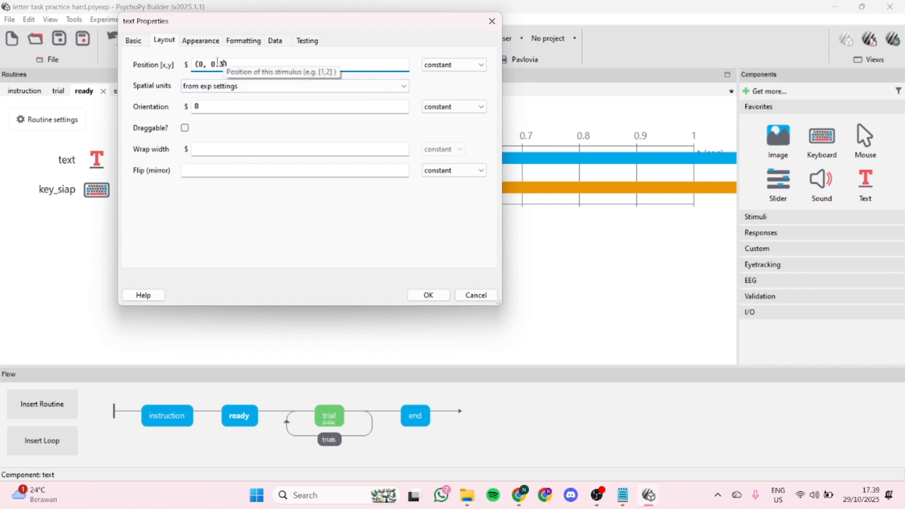
{"action": "left_click", "coordinate": [196, 41]}
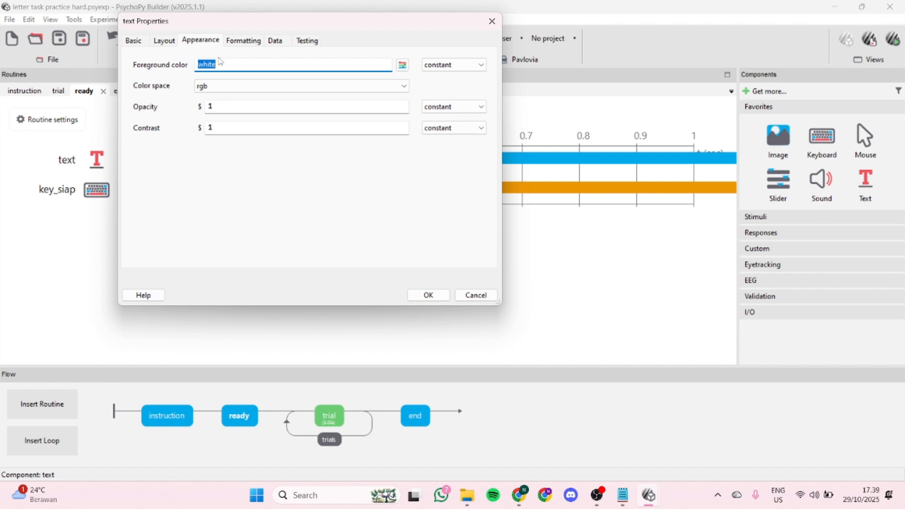
{"action": "type", "text": "navy"}
Set the ready text's letter height to 0.06, apply its properties, and check the key_siap keyboard settings.
{"action": "left_click", "coordinate": [257, 42]}
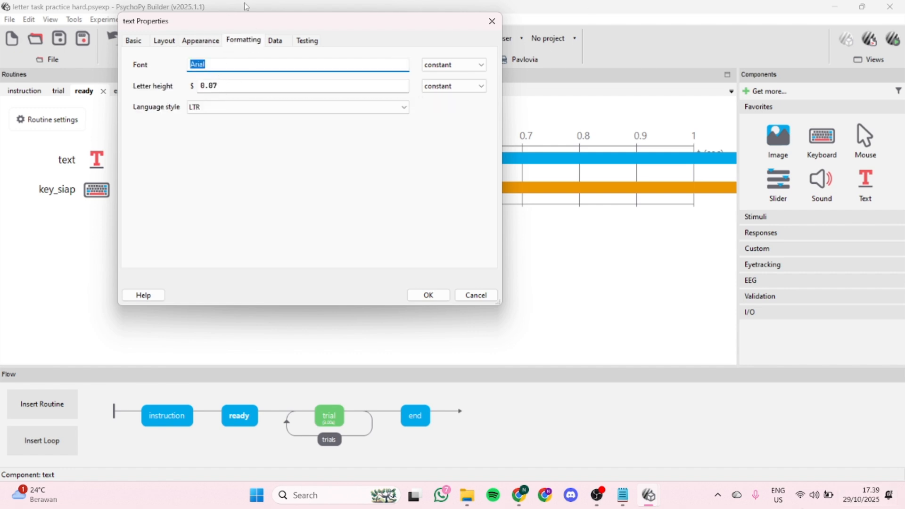
{"action": "left_click", "coordinate": [274, 43]}
{"action": "left_click", "coordinate": [244, 47]}
{"action": "left_click", "coordinate": [243, 88]}
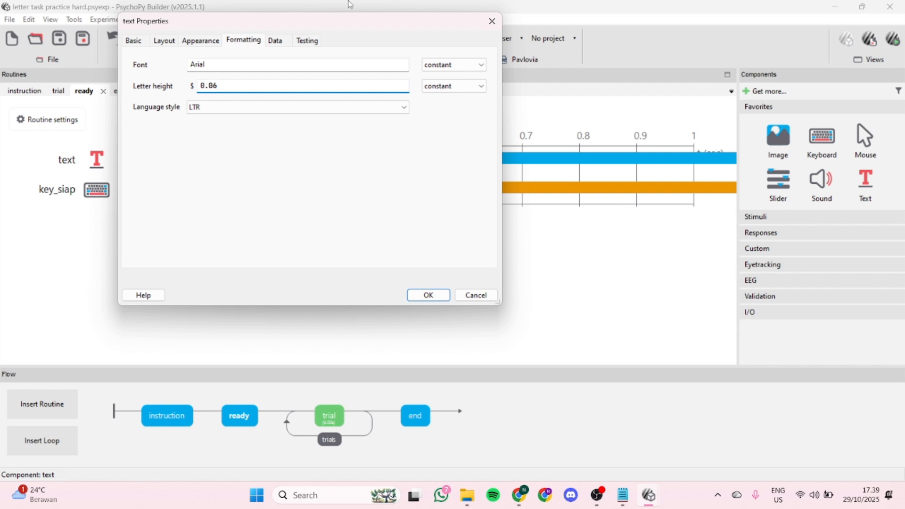
{"action": "left_click", "coordinate": [423, 297]}
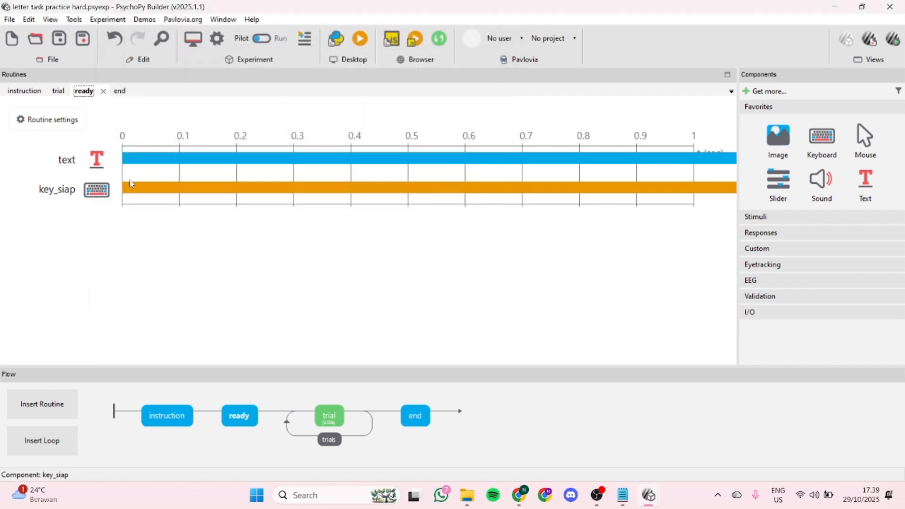
{"action": "left_click", "coordinate": [129, 193]}
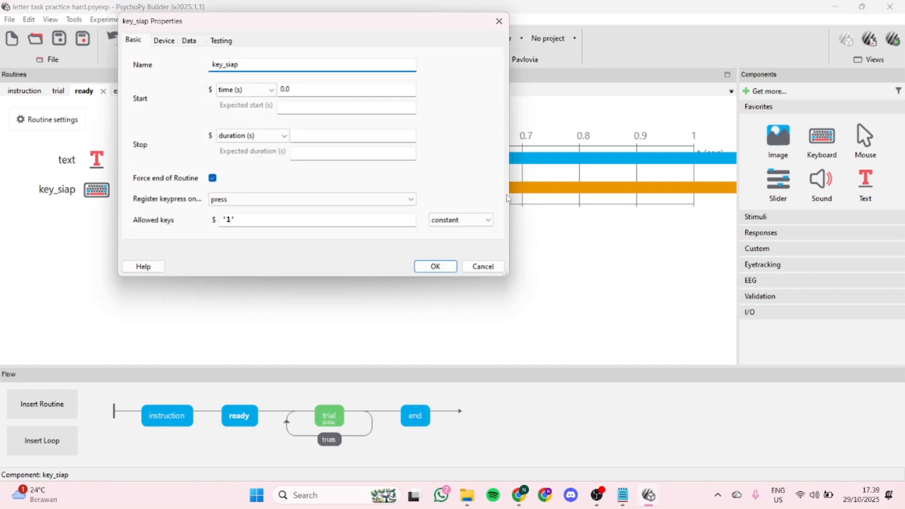
{"action": "left_click", "coordinate": [435, 267]}
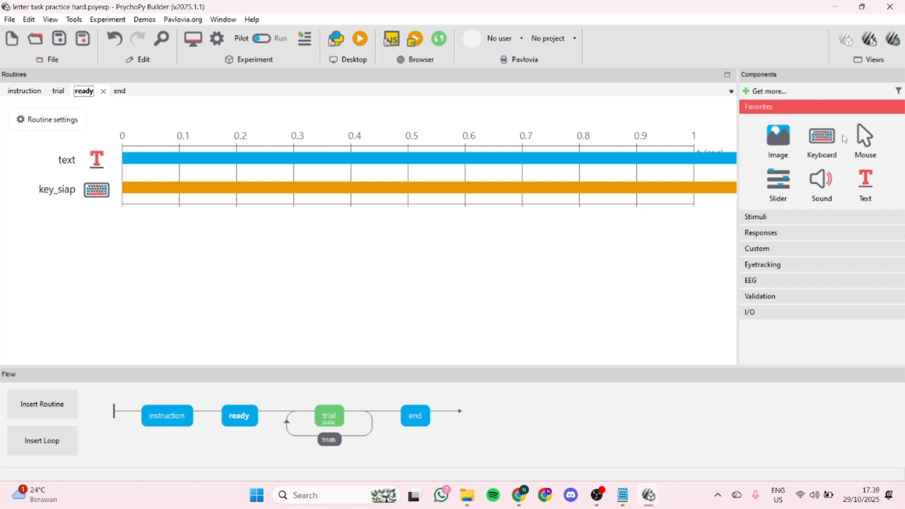
Add a text component to the ready routine reading "Tekan '1' untuk memulai" and leave its stop duration blank.
{"action": "left_click", "coordinate": [866, 185]}
{"action": "left_click_drag", "start_coordinate": [225, 195], "coordinate": [88, 151]}
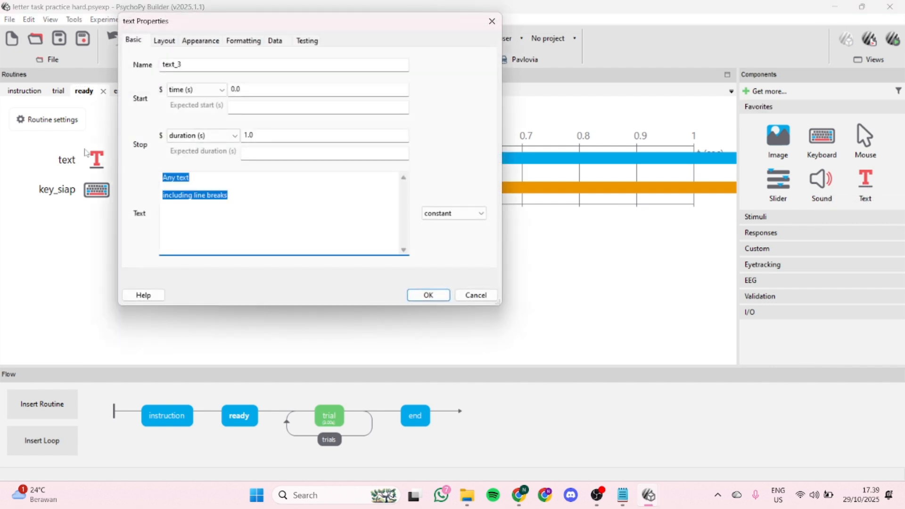
{"action": "type", "text": "Tekan '1' u"}
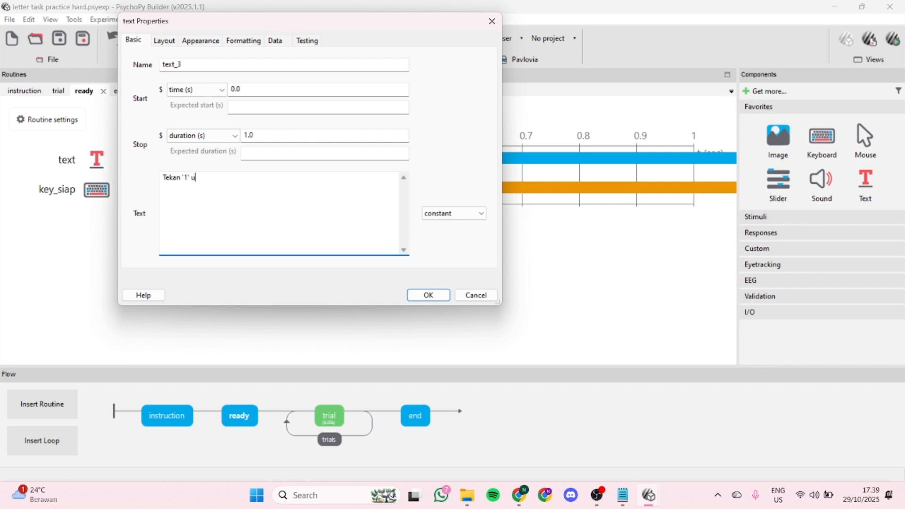
{"action": "type", "text": "ntuk memulai"}
{"action": "left_click", "coordinate": [268, 133]}
{"action": "key", "text": "ctrl+a"}
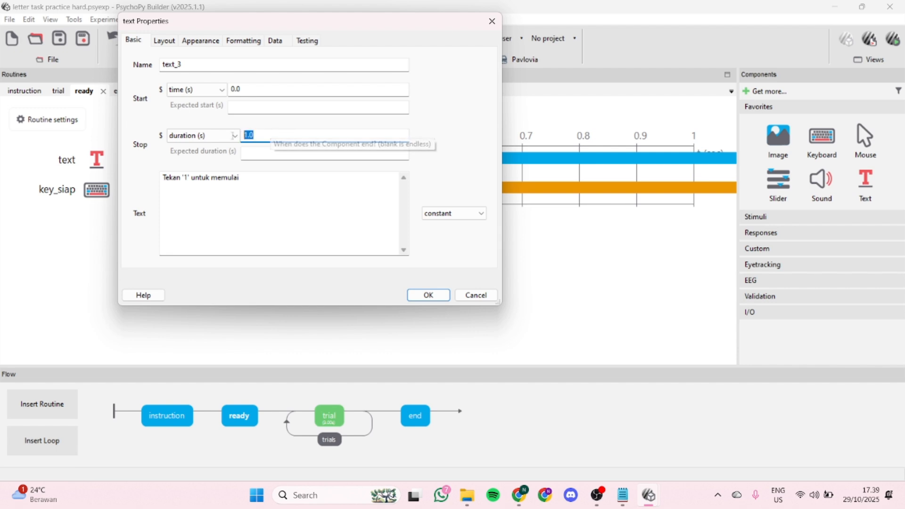
{"action": "key", "text": "BackSpace"}
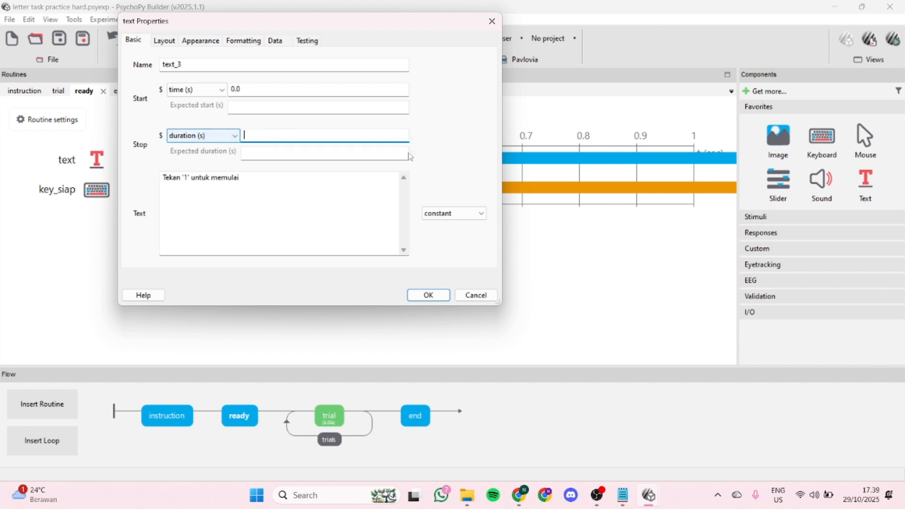
Set the new text component's position to (0, -0.3) and its foreground color to navy.
{"action": "left_click", "coordinate": [165, 40]}
{"action": "left_click", "coordinate": [217, 65]}
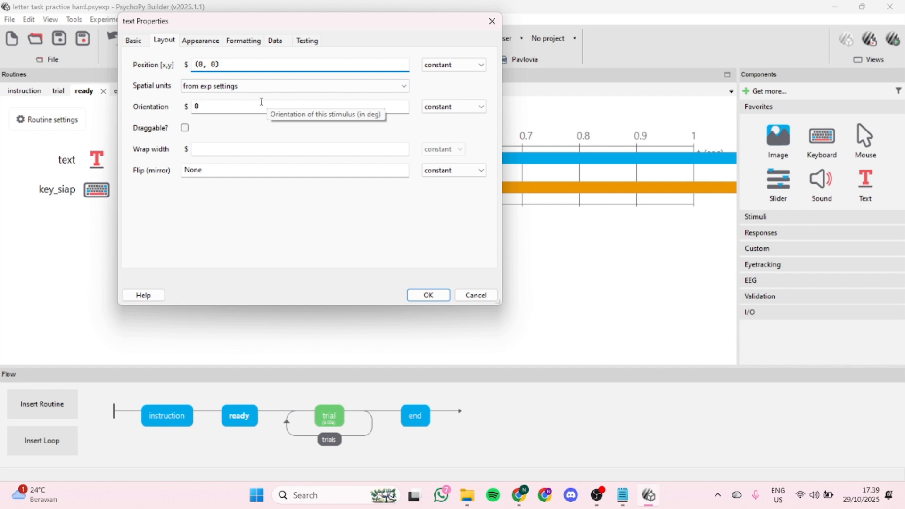
{"action": "type", "text": "."}
{"action": "key", "text": "BackSpace"}
{"action": "key", "text": "BackSpace"}
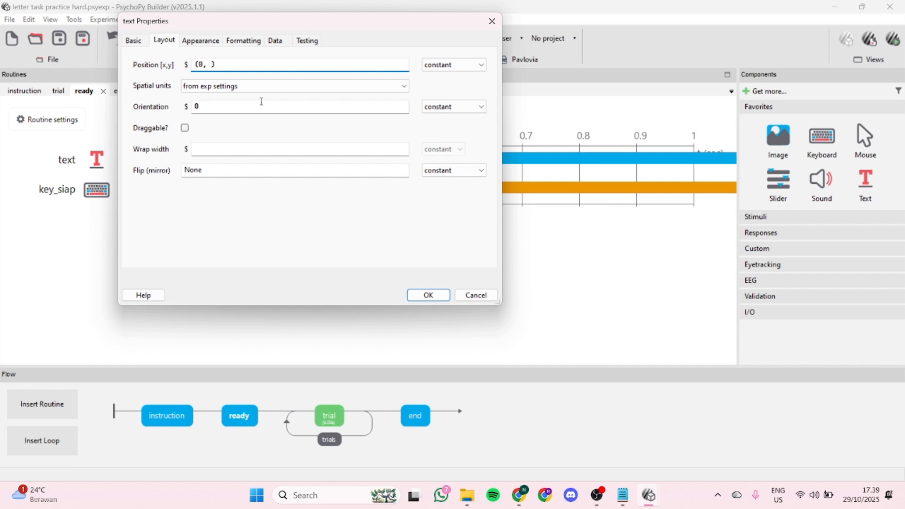
{"action": "type", "text": "-0.3"}
{"action": "left_click", "coordinate": [210, 43]}
{"action": "type", "text": "n"}
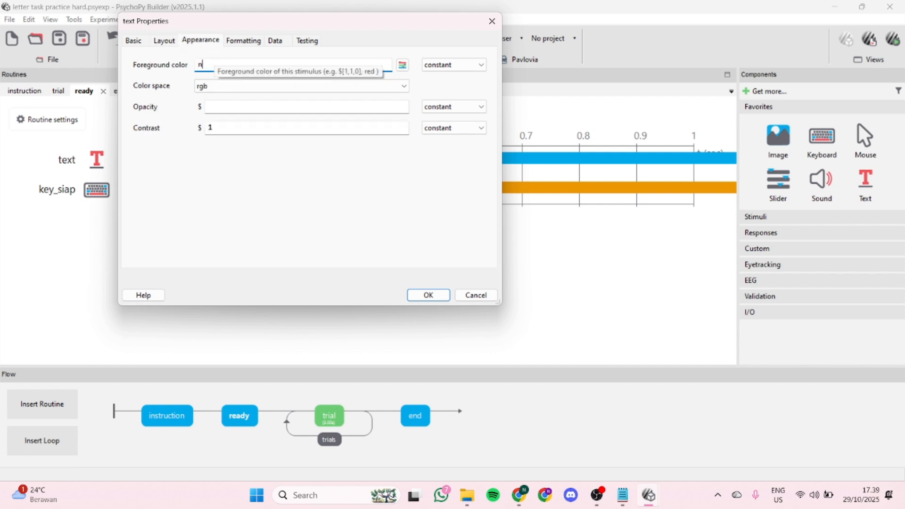
{"action": "type", "text": "avy"}
Set the new text component's letter height to 0.03 and apply its properties.
{"action": "left_click", "coordinate": [244, 40]}
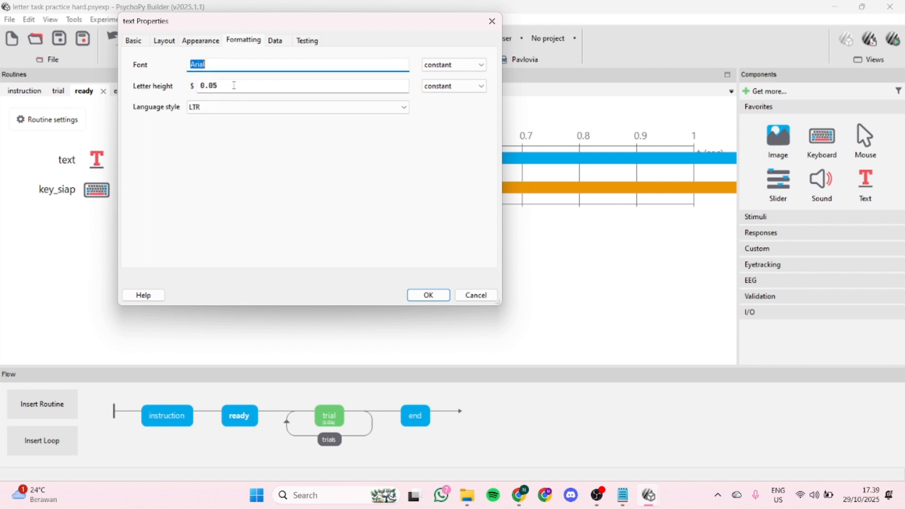
{"action": "left_click", "coordinate": [226, 86]}
{"action": "type", "text": "3"}
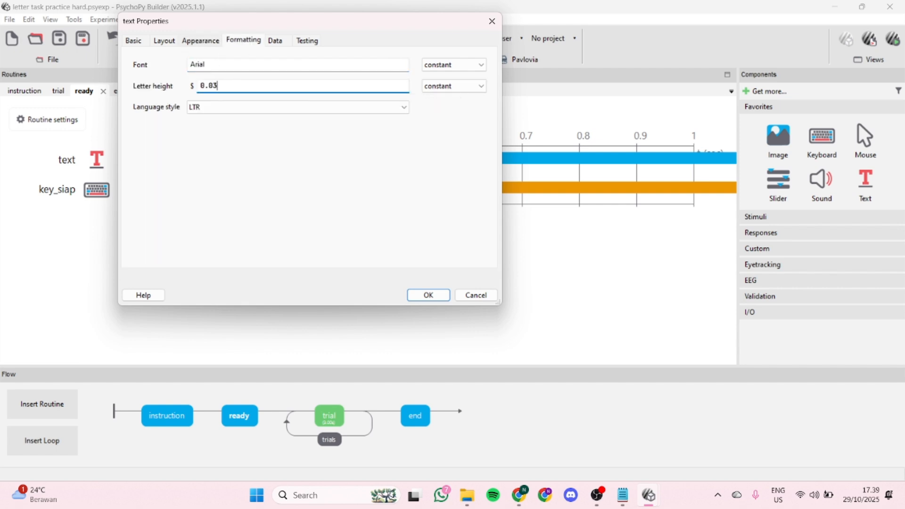
{"action": "left_click", "coordinate": [282, 43]}
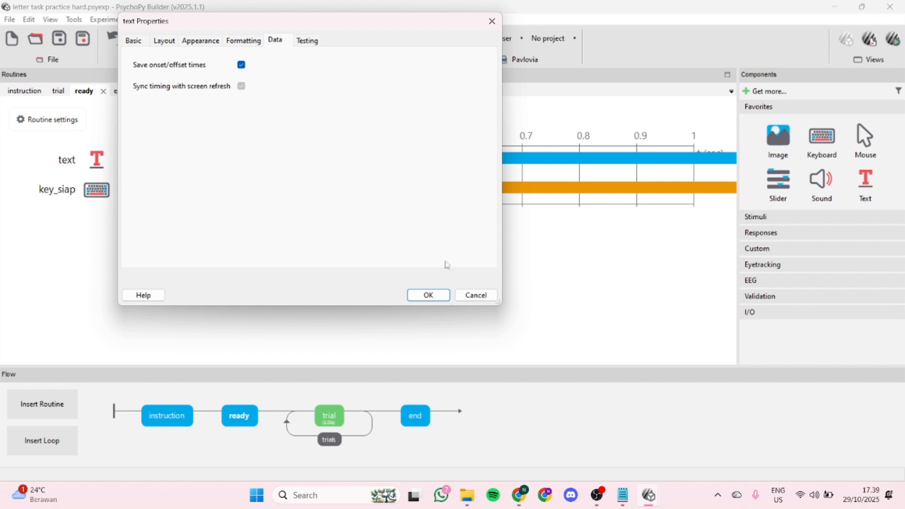
{"action": "left_click", "coordinate": [430, 296]}
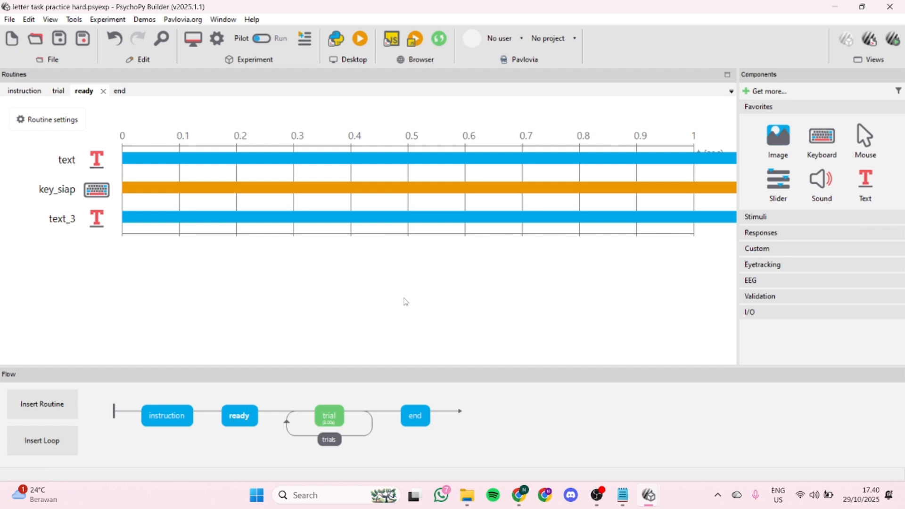
Check the basic properties of the trial routine's stimulus text component.
{"action": "left_click", "coordinate": [332, 421]}
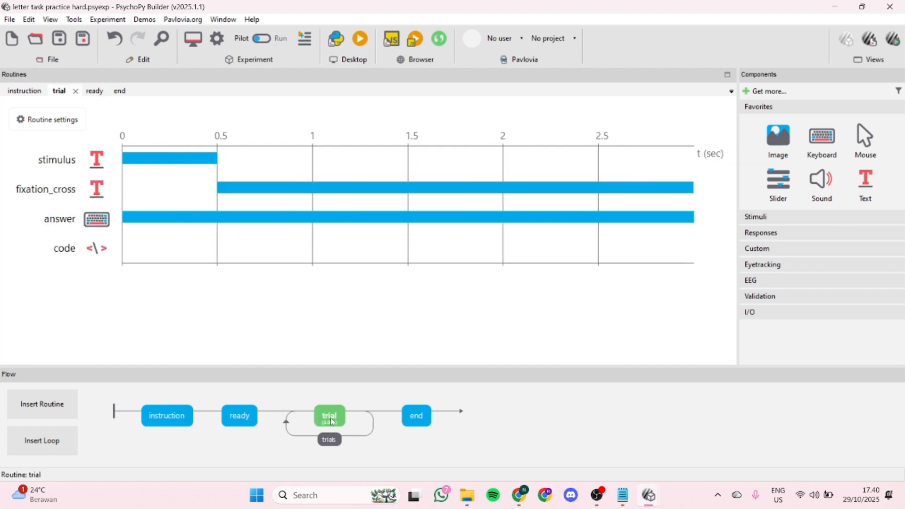
{"action": "left_click", "coordinate": [129, 160]}
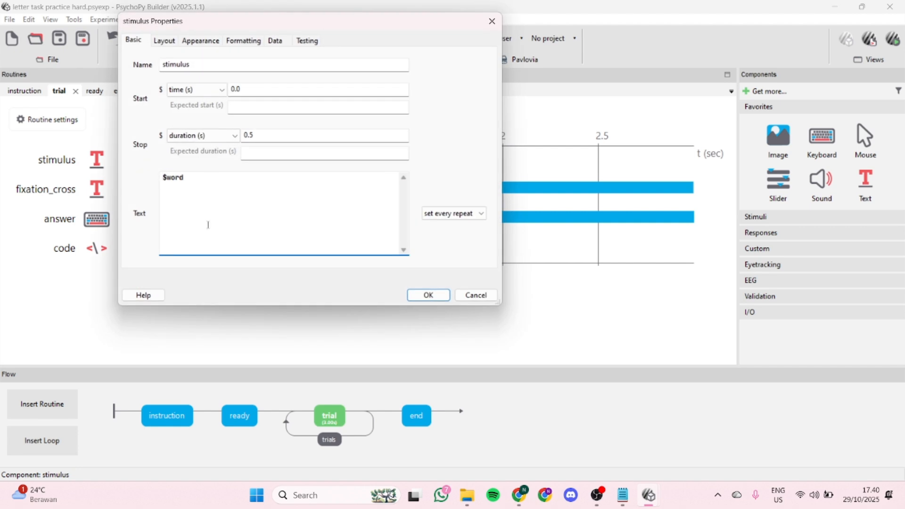
{"action": "left_click", "coordinate": [426, 296]}
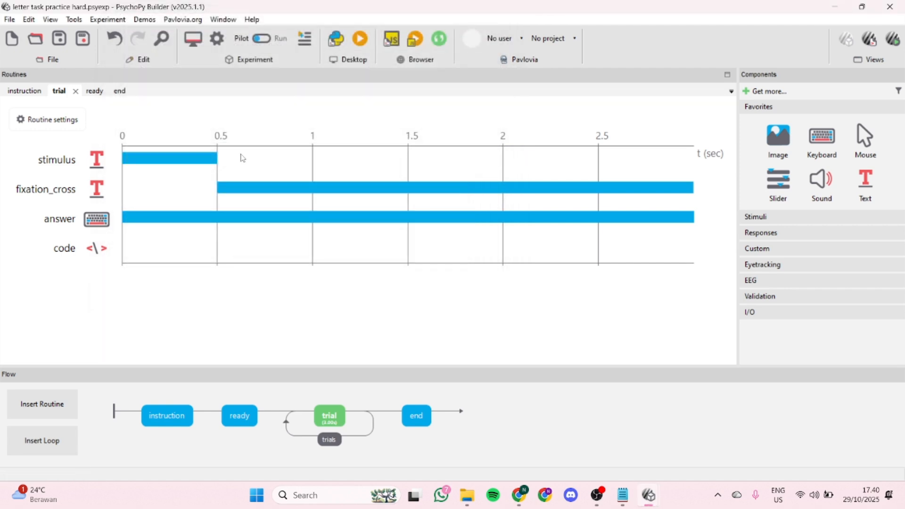
Open the Daftar Kata_Practice file from the Letter E Task folder in Excel and examine its practice word list.
{"action": "left_click", "coordinate": [463, 504]}
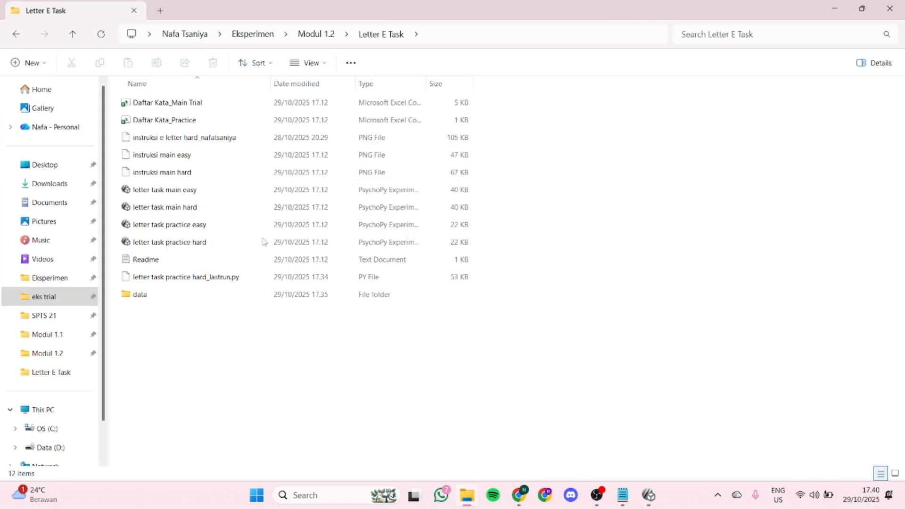
{"action": "double_click", "coordinate": [161, 121]}
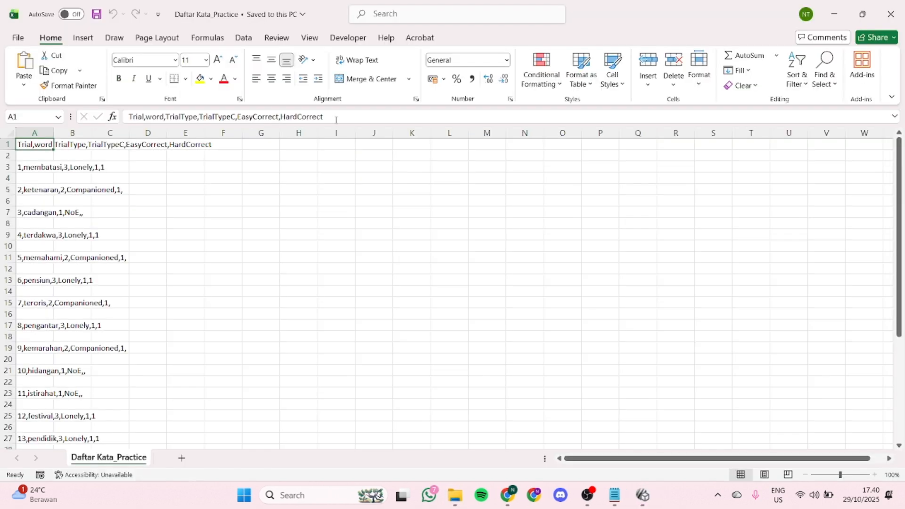
{"action": "scroll", "coordinate": [165, 220], "scroll_direction": "down", "scroll_amount": 9}
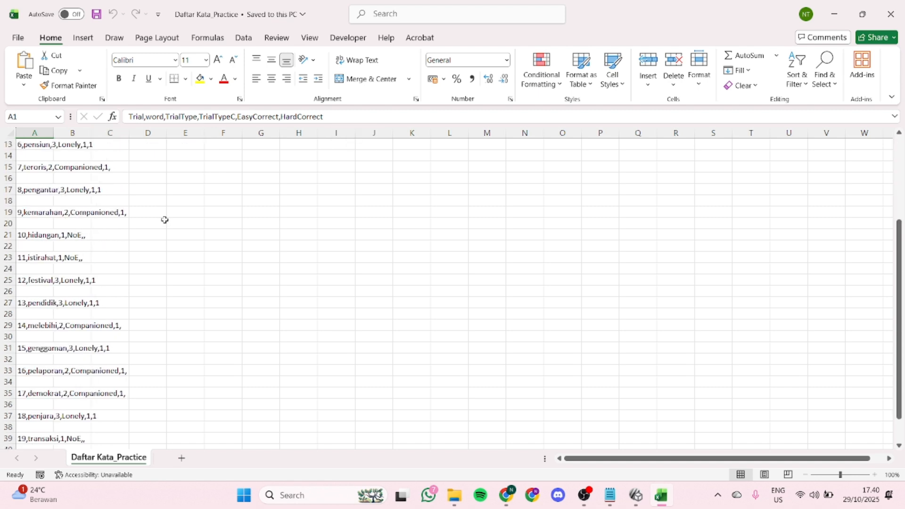
{"action": "scroll", "coordinate": [164, 220], "scroll_direction": "up", "scroll_amount": 3}
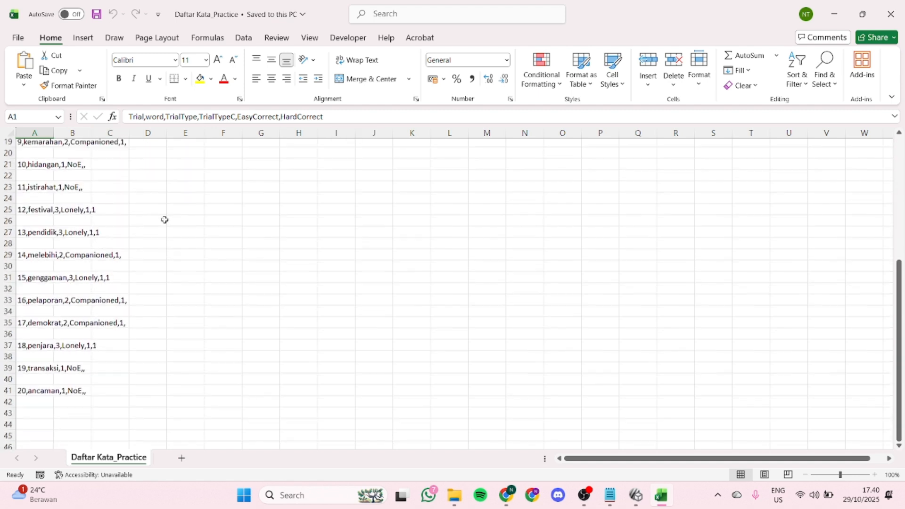
{"action": "scroll", "coordinate": [164, 220], "scroll_direction": "up", "scroll_amount": 6}
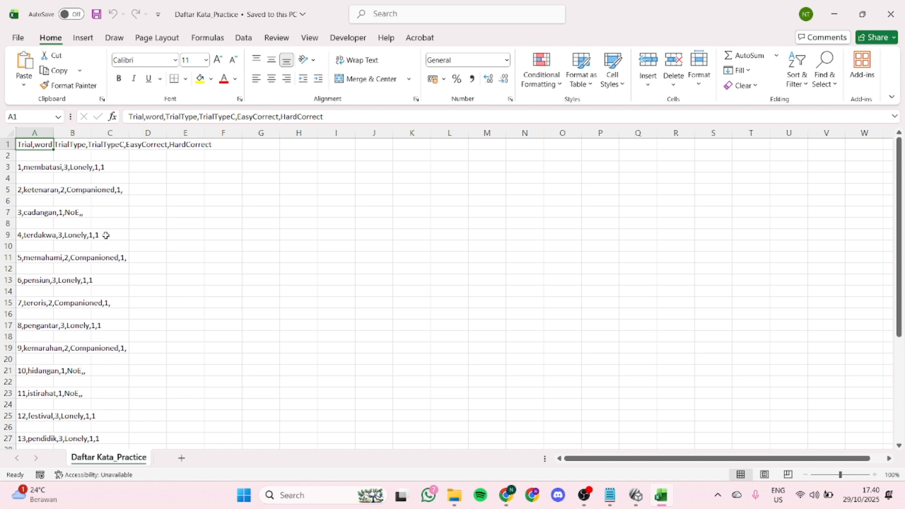
{"action": "left_click", "coordinate": [38, 170]}
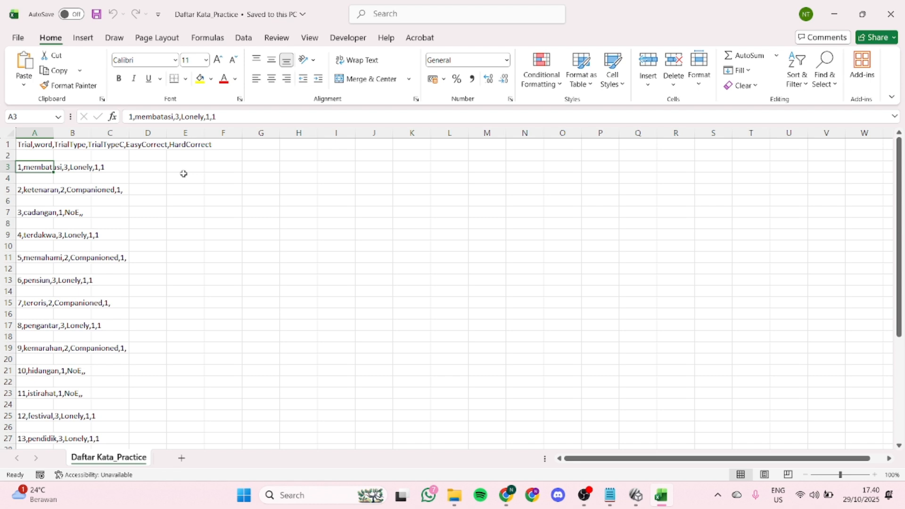
{"action": "left_click", "coordinate": [71, 217]}
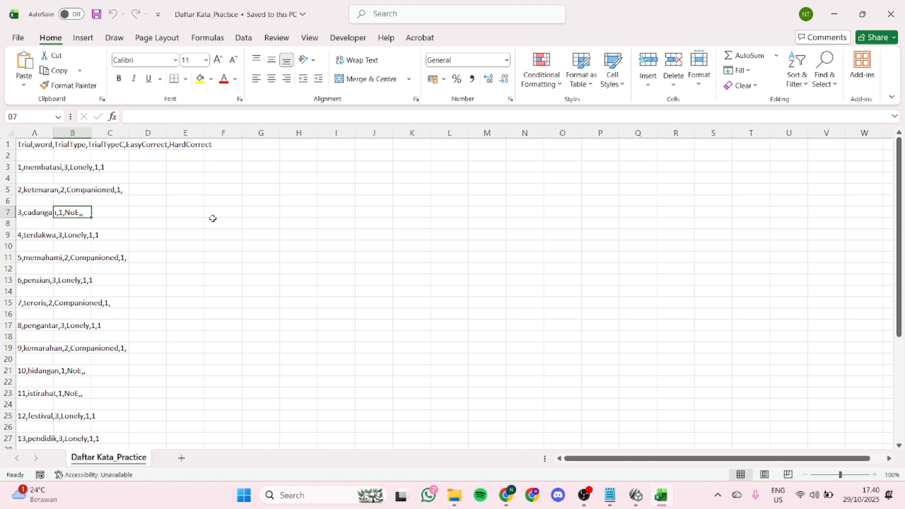
Replace only the words in trials 1 to 4 with "tempat", "depresif", "hutan" and "bertahan".
{"action": "left_click", "coordinate": [43, 170]}
{"action": "left_click_drag", "start_coordinate": [174, 116], "coordinate": [135, 117]}
{"action": "type", "text": "tempat"}
{"action": "left_click", "coordinate": [43, 190]}
{"action": "type", "text": "depresif"}
{"action": "left_click", "coordinate": [44, 214]}
{"action": "type", "text": "hutan"}
{"action": "left_click", "coordinate": [42, 235]}
{"action": "type", "text": "bertahan"}
Replace the words in trials 5 to 7 with "negatif", "terbit" and "seleksi".
{"action": "left_click_drag", "start_coordinate": [159, 118], "coordinate": [136, 117]}
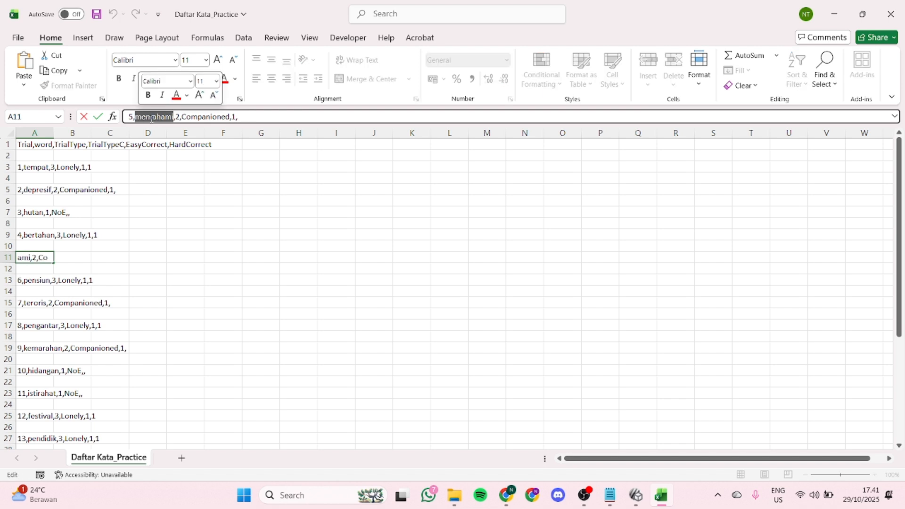
{"action": "type", "text": "negatif"}
{"action": "left_click", "coordinate": [35, 280]}
{"action": "double_click", "coordinate": [148, 116]}
{"action": "type", "text": "terbit"}
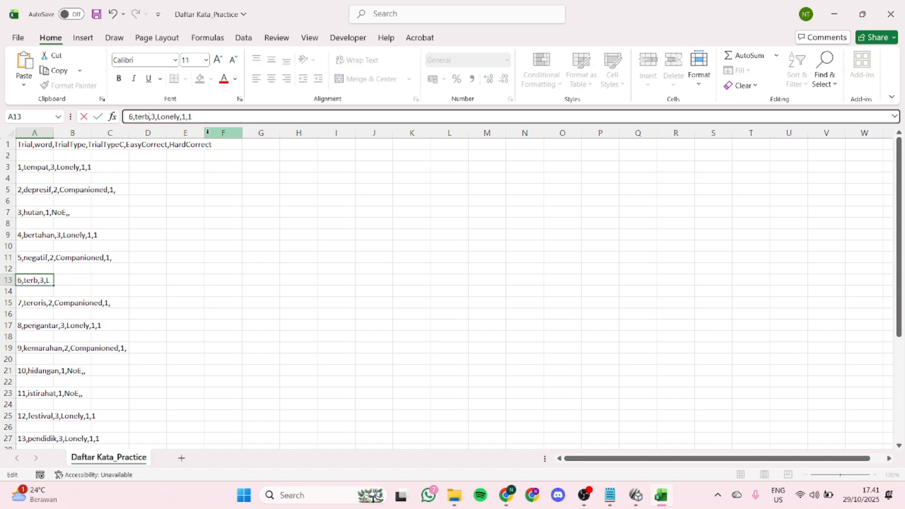
{"action": "left_click", "coordinate": [35, 303]}
{"action": "double_click", "coordinate": [146, 116]}
{"action": "type", "text": "seleksi"}
Replace the words in trials 8 and 9 with "berkabut" and "teater".
{"action": "scroll", "coordinate": [224, 142], "scroll_direction": "down", "scroll_amount": 1}
{"action": "left_click", "coordinate": [35, 291]}
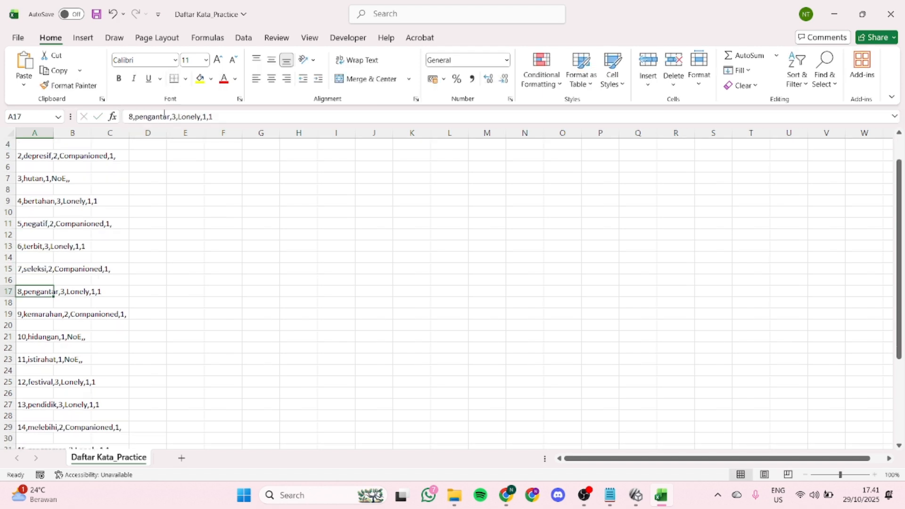
{"action": "double_click", "coordinate": [148, 116]}
{"action": "type", "text": "berkabut"}
{"action": "left_click", "coordinate": [41, 316]}
{"action": "double_click", "coordinate": [155, 117]}
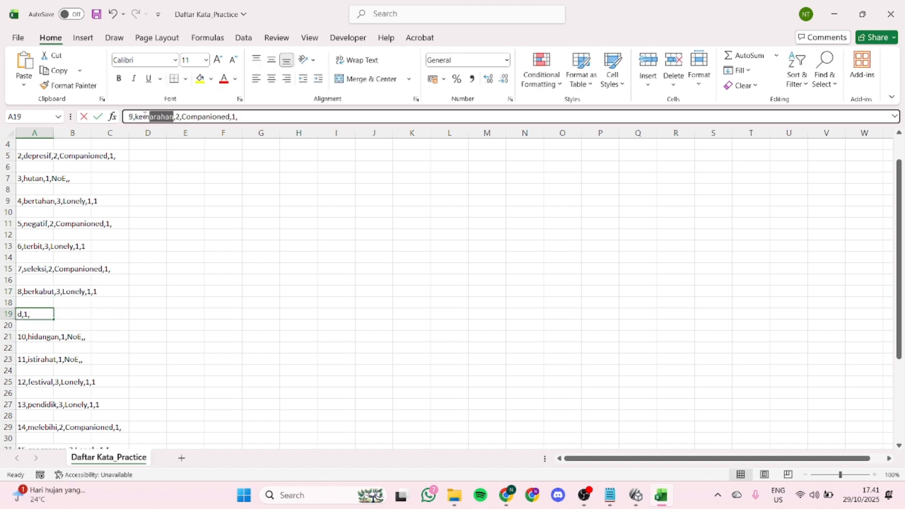
{"action": "type", "text": "teater"}
Replace the words in trials 10 and 11 with "bulan" and "musyawarah".
{"action": "scroll", "coordinate": [153, 192], "scroll_direction": "down", "scroll_amount": 1}
{"action": "left_click", "coordinate": [34, 303]}
{"action": "double_click", "coordinate": [156, 116]}
{"action": "type", "text": "bulan"}
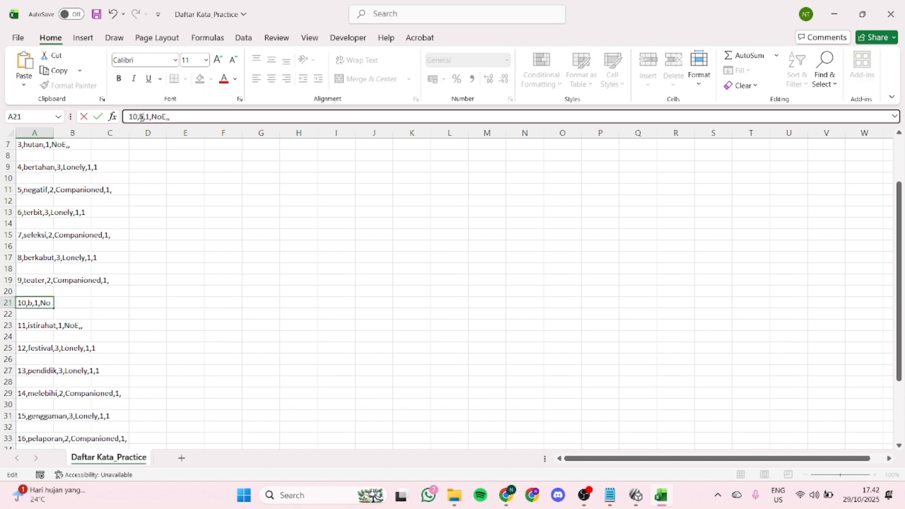
{"action": "scroll", "coordinate": [41, 257], "scroll_direction": "down", "scroll_amount": 2}
{"action": "left_click", "coordinate": [34, 257]}
{"action": "double_click", "coordinate": [153, 116]}
{"action": "type", "text": "musyawarah"}
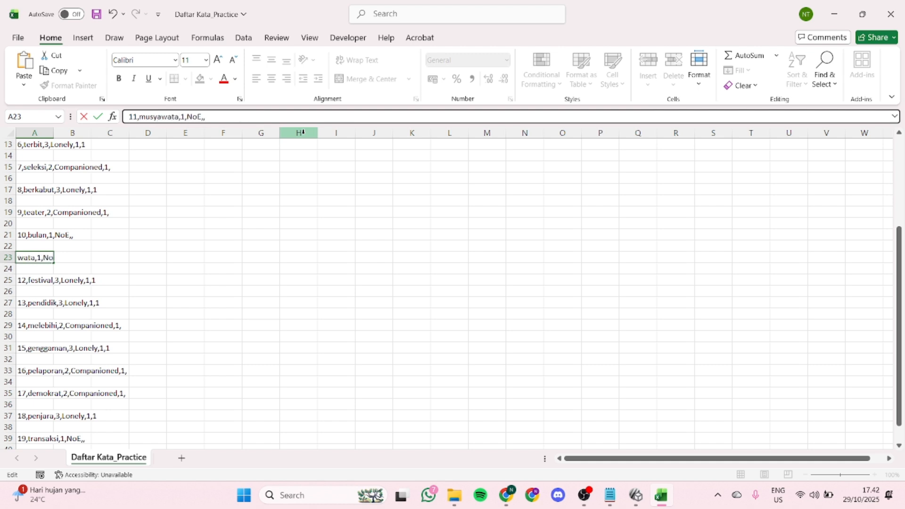
Replace the words in trials 12 and 13 with "lengkap" and "lembut".
{"action": "left_click", "coordinate": [35, 280]}
{"action": "double_click", "coordinate": [151, 116]}
{"action": "type", "text": "lengkap"}
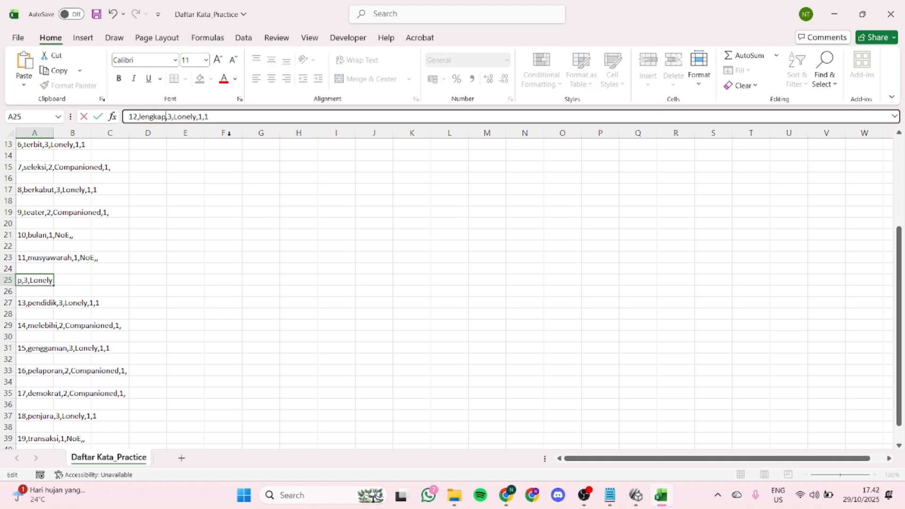
{"action": "left_click", "coordinate": [35, 302]}
{"action": "double_click", "coordinate": [153, 116]}
{"action": "type", "text": "lembut"}
{"action": "key", "text": "Return"}
{"action": "key", "text": "Return"}
Replace the words in trials 14 and 15 with "fleksibel" and "mentari".
{"action": "scroll", "coordinate": [114, 133], "scroll_direction": "down", "scroll_amount": 1}
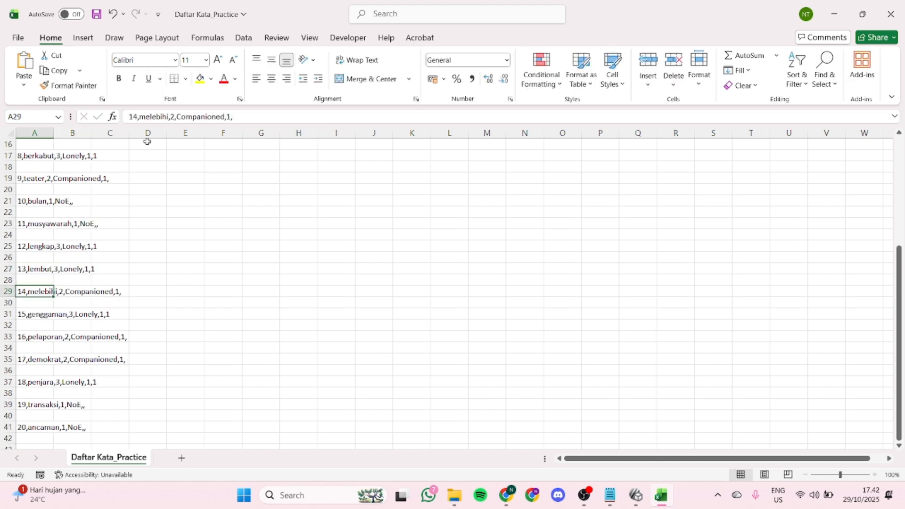
{"action": "double_click", "coordinate": [150, 116]}
{"action": "type", "text": "fleksibel"}
{"action": "key", "text": "Return"}
{"action": "key", "text": "Return"}
{"action": "scroll", "coordinate": [150, 142], "scroll_direction": "down", "scroll_amount": 2}
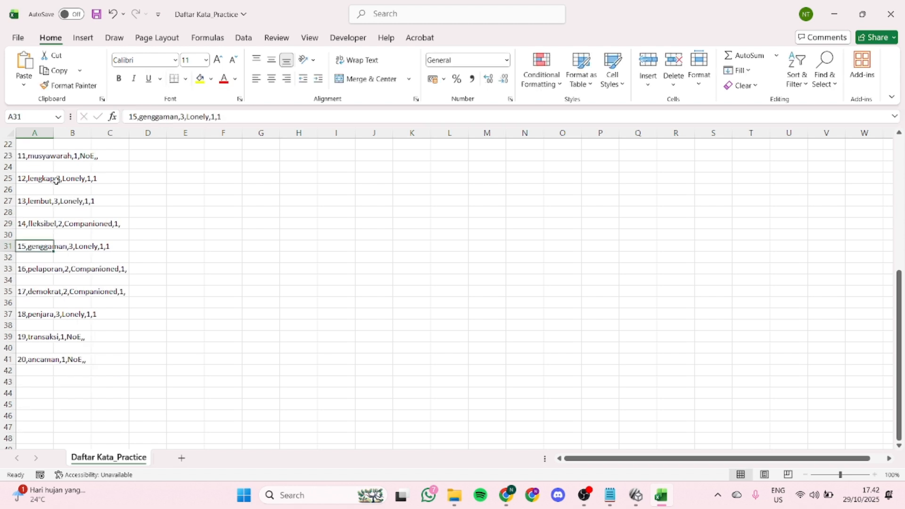
{"action": "double_click", "coordinate": [153, 116]}
{"action": "type", "text": "mentari"}
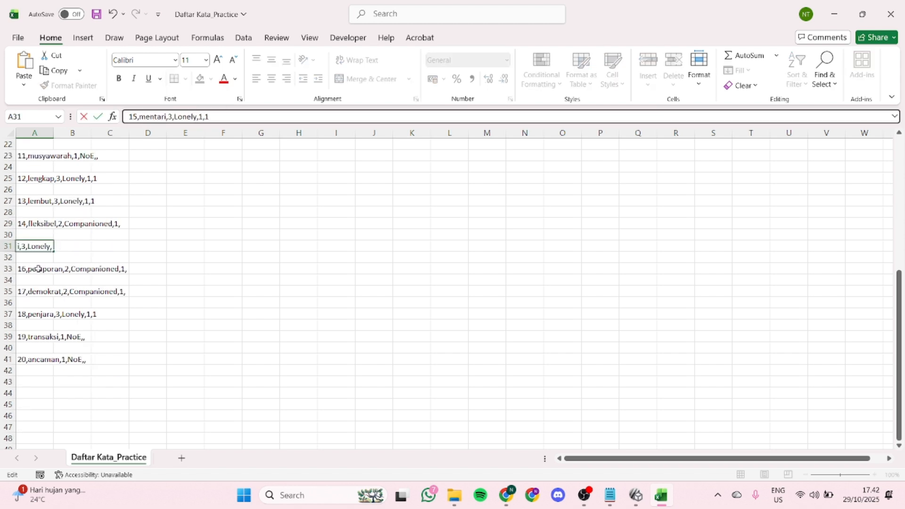
Replace the words in trials 16 and 17 with "emosi" and "gelap".
{"action": "left_click", "coordinate": [37, 269]}
{"action": "double_click", "coordinate": [153, 116]}
{"action": "type", "text": "emosi"}
{"action": "key", "text": "Return"}
{"action": "key", "text": "Return"}
{"action": "double_click", "coordinate": [155, 116]}
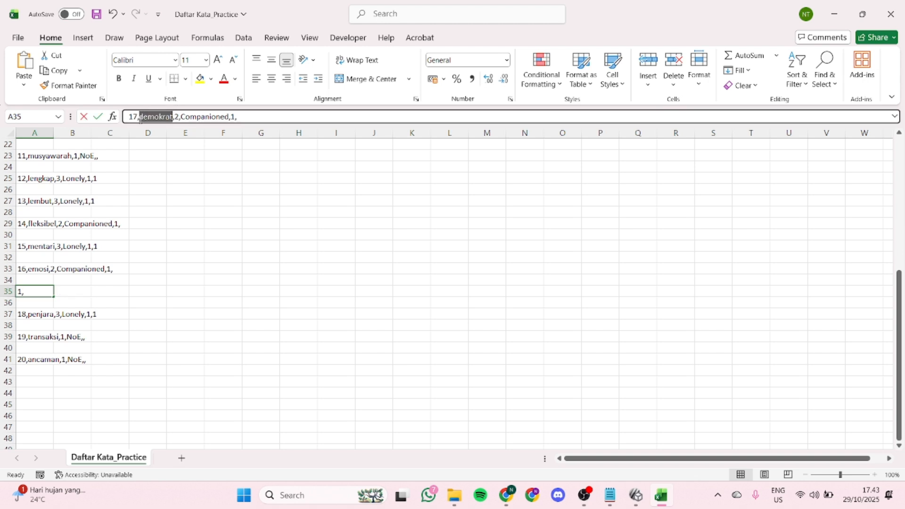
{"action": "type", "text": "gelap"}
{"action": "key", "text": "Return"}
{"action": "key", "text": "Return"}
Replace the words in trials 18 to 20 with "serbuk", "konsultasi" and "organisasi".
{"action": "scroll", "coordinate": [155, 189], "scroll_direction": "down", "scroll_amount": 2}
{"action": "double_click", "coordinate": [152, 116]}
{"action": "type", "text": "serbuk"}
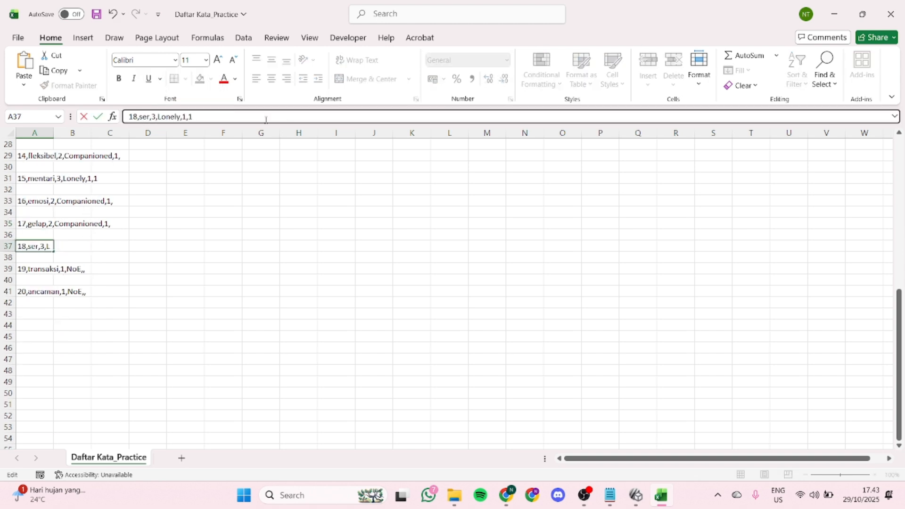
{"action": "key", "text": "Return"}
{"action": "key", "text": "Return"}
{"action": "double_click", "coordinate": [154, 117]}
{"action": "type", "text": "konsultasi"}
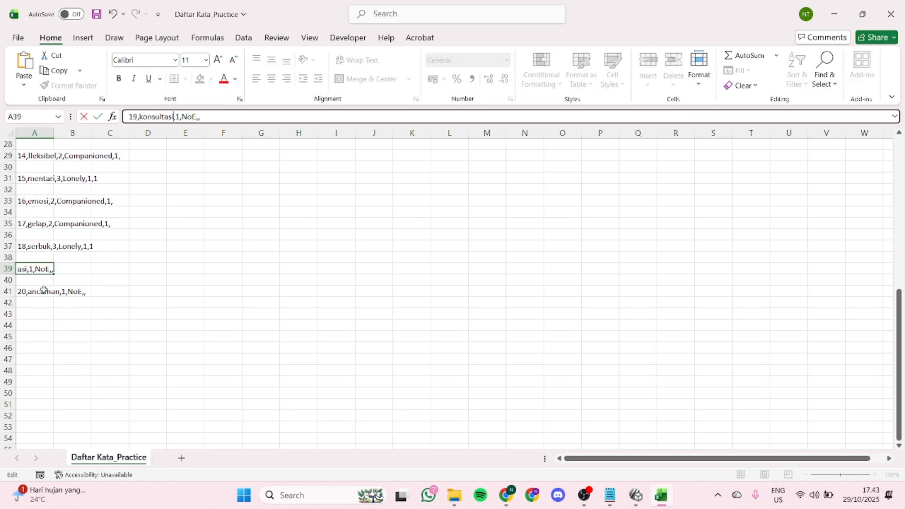
{"action": "left_click", "coordinate": [44, 289]}
{"action": "double_click", "coordinate": [152, 116]}
{"action": "type", "text": "organisasi"}
{"action": "left_click", "coordinate": [154, 306]}
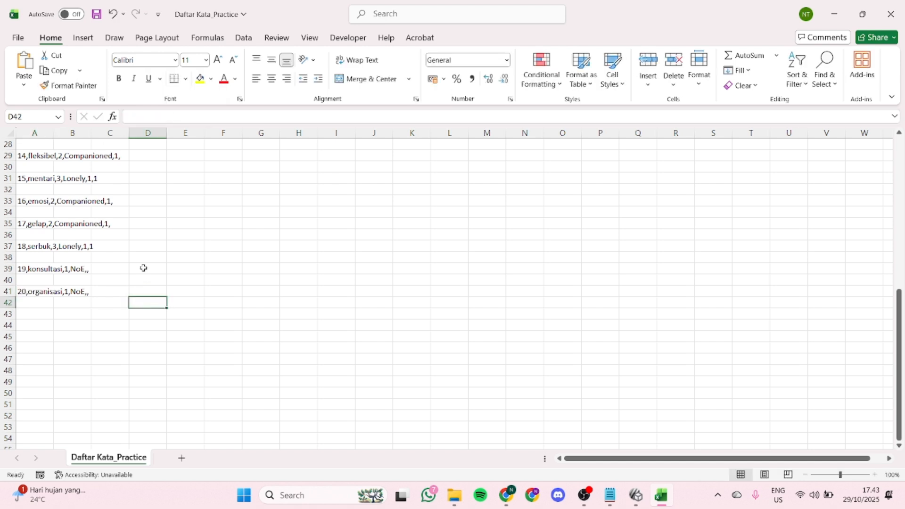
Save and close the practice word list, then switch back to the PsychoPy Builder window.
{"action": "scroll", "coordinate": [144, 268], "scroll_direction": "up", "scroll_amount": 2}
{"action": "scroll", "coordinate": [144, 268], "scroll_direction": "up", "scroll_amount": 3}
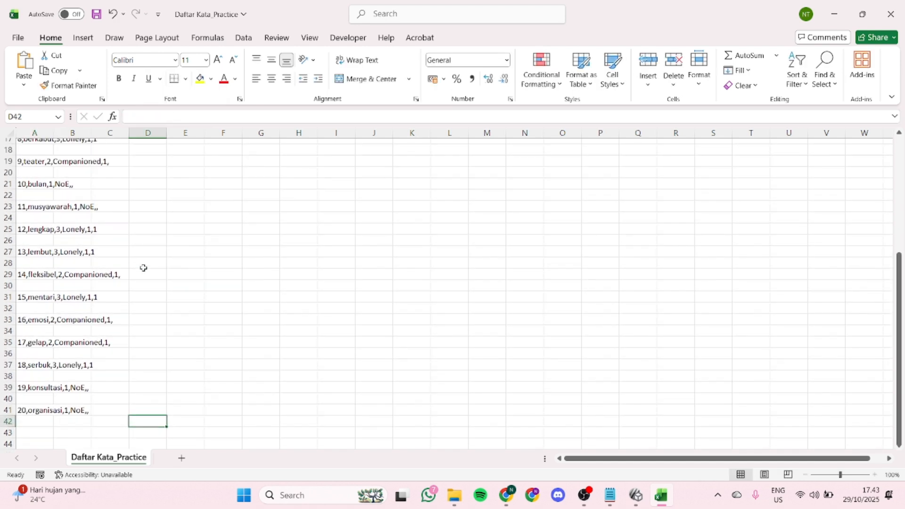
{"action": "scroll", "coordinate": [144, 267], "scroll_direction": "up", "scroll_amount": 4}
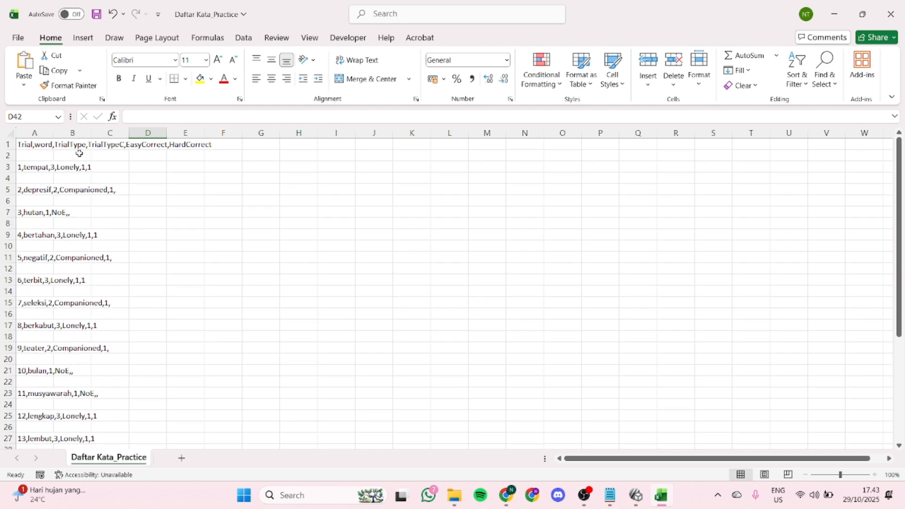
{"action": "left_click", "coordinate": [96, 14]}
{"action": "left_click", "coordinate": [887, 18]}
{"action": "mouse_move", "coordinate": [648, 495]}
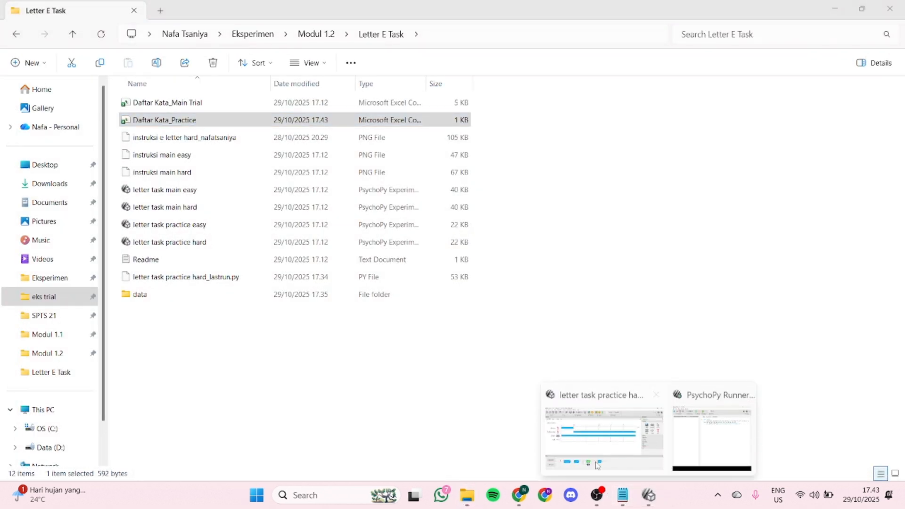
{"action": "left_click", "coordinate": [597, 466]}
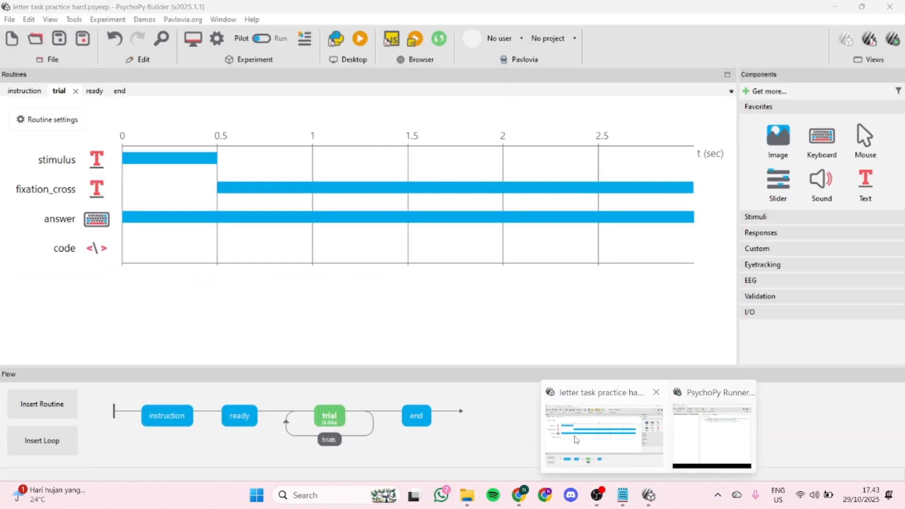
Set the foreground color of the trial routine's stimulus text to navy, keeping $word as its text.
{"action": "left_click", "coordinate": [190, 164]}
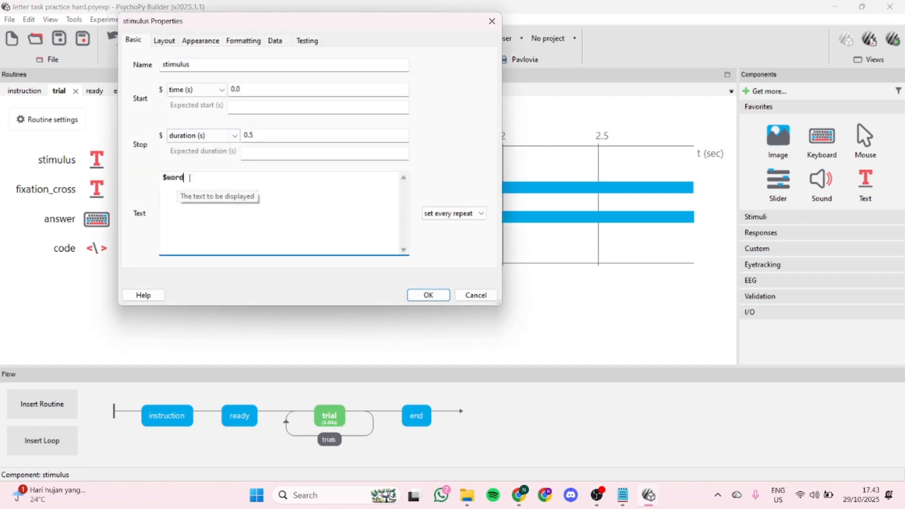
{"action": "type", "text": "$word"}
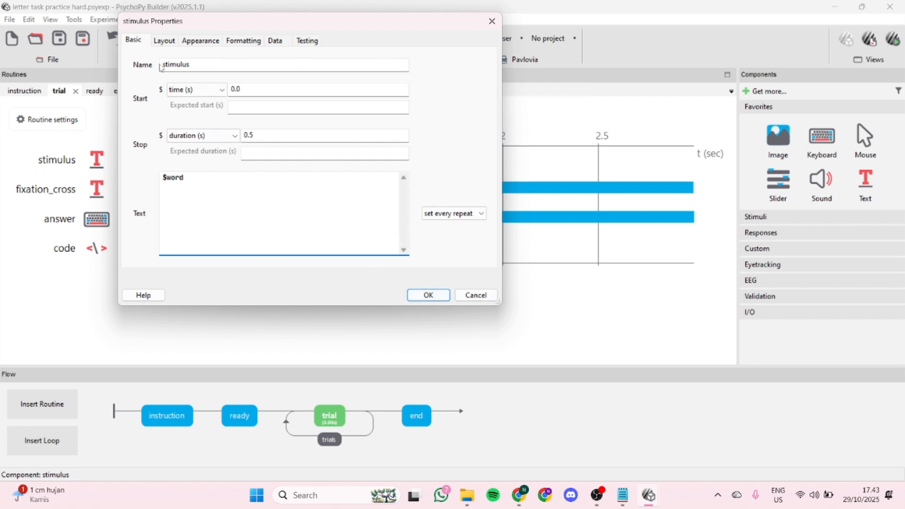
{"action": "left_click", "coordinate": [165, 42]}
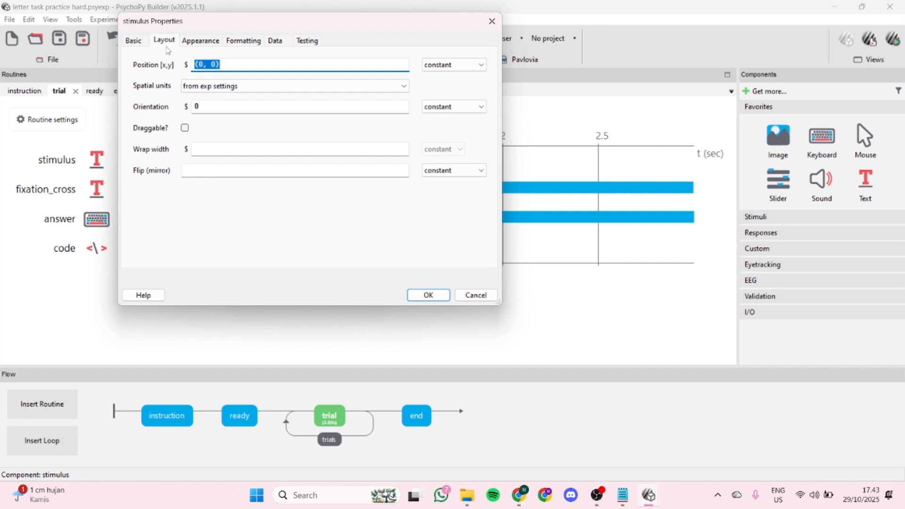
{"action": "left_click", "coordinate": [200, 41]}
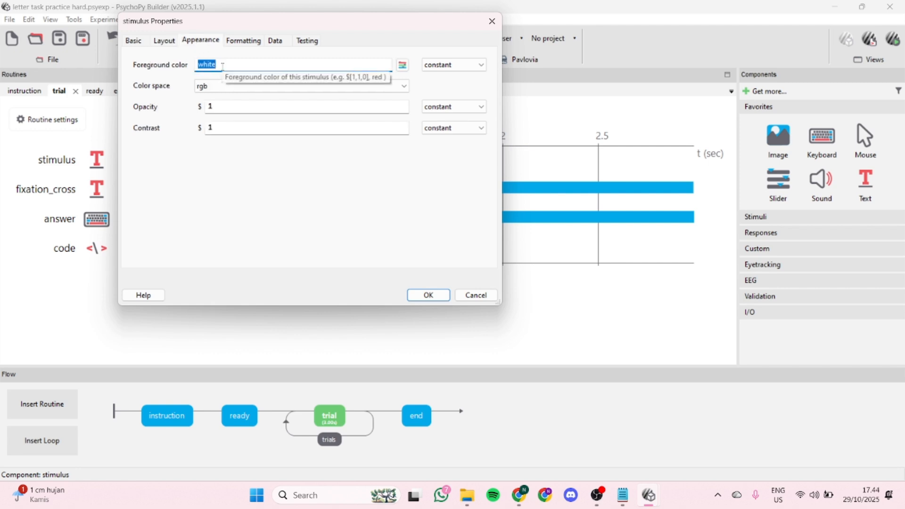
{"action": "type", "text": "navy"}
{"action": "left_click", "coordinate": [244, 41]}
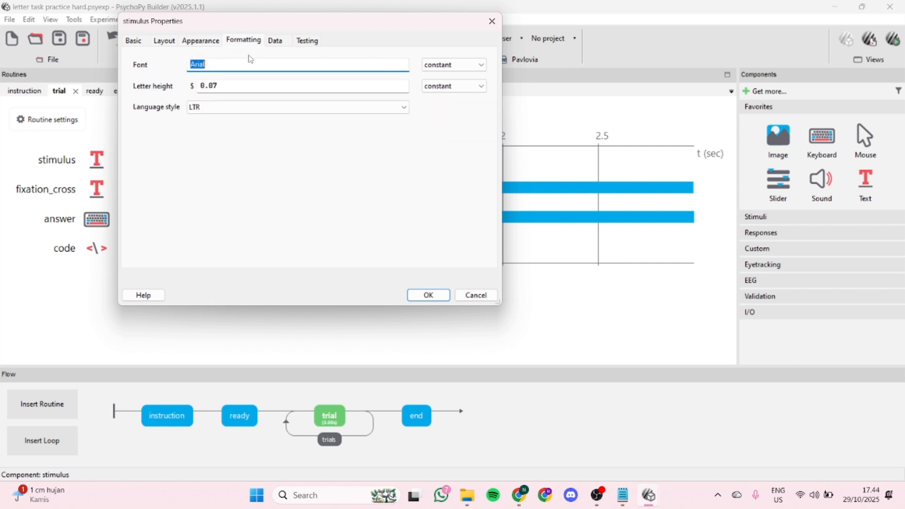
{"action": "left_click", "coordinate": [275, 43]}
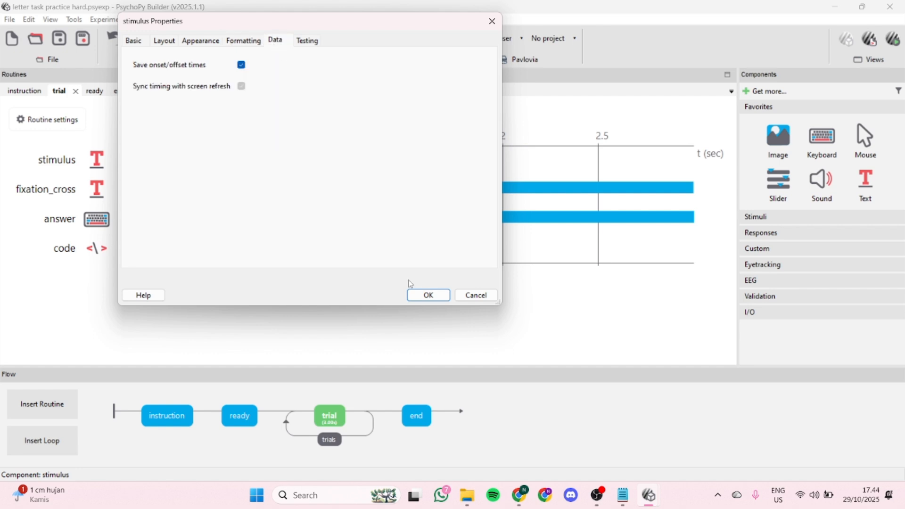
{"action": "left_click", "coordinate": [437, 296]}
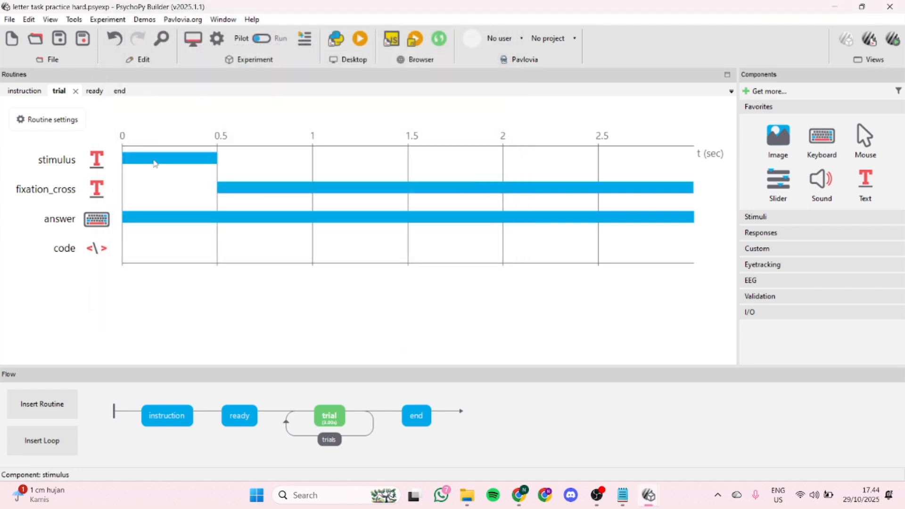
Set the foreground color of the trial routine's fixation_cross text to navy.
{"action": "left_click", "coordinate": [228, 190]}
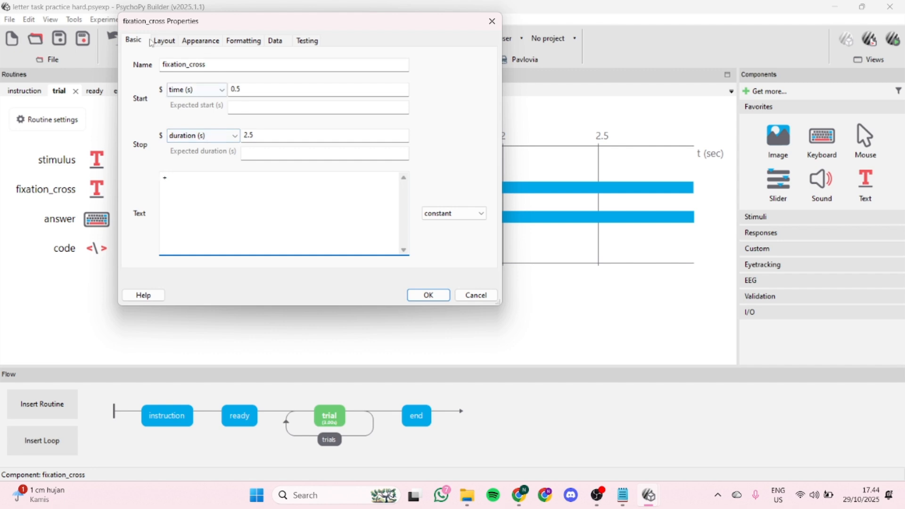
{"action": "left_click", "coordinate": [164, 41]}
{"action": "left_click", "coordinate": [200, 41]}
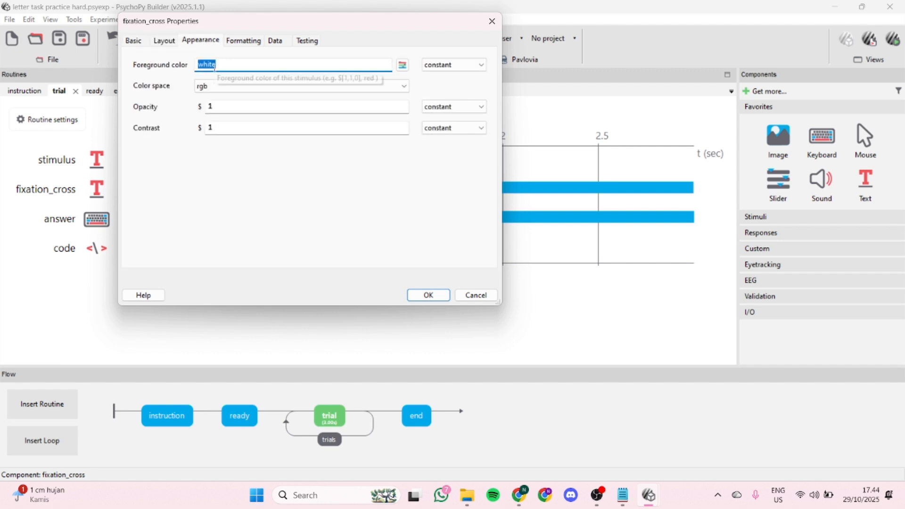
{"action": "type", "text": "navy"}
{"action": "left_click", "coordinate": [234, 46]}
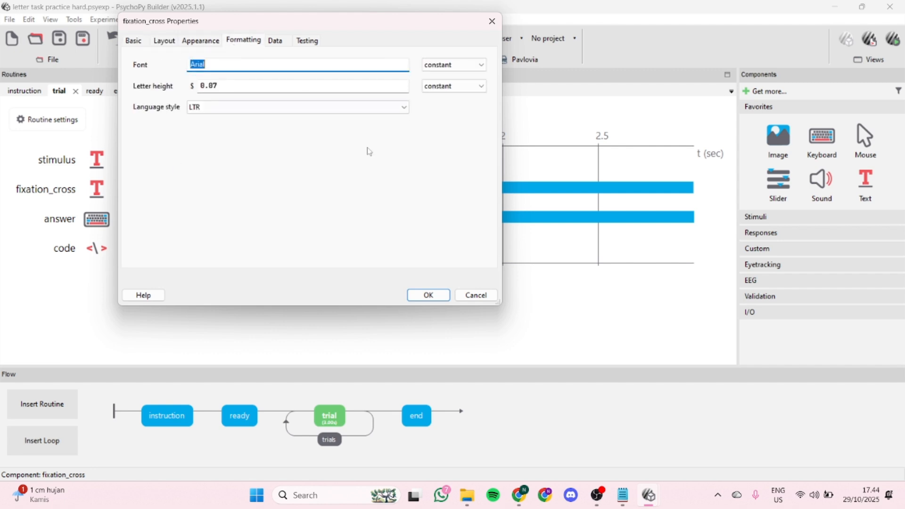
{"action": "left_click", "coordinate": [427, 294]}
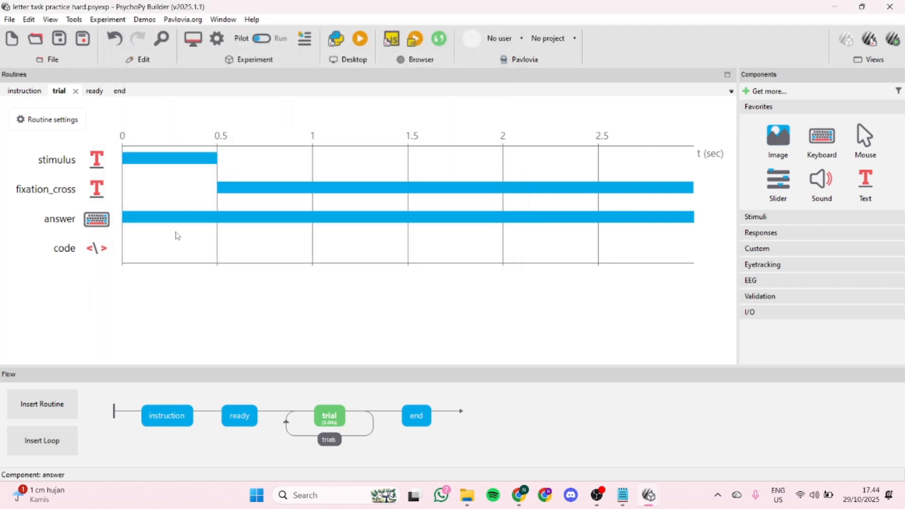
Review the answer keyboard's basic settings and the each-frame code in the trial routine.
{"action": "double_click", "coordinate": [168, 219]}
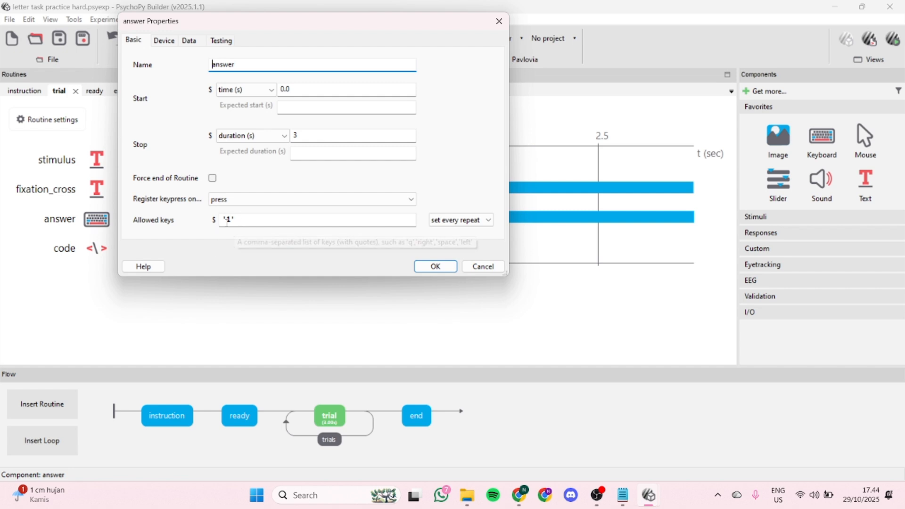
{"action": "left_click", "coordinate": [427, 266]}
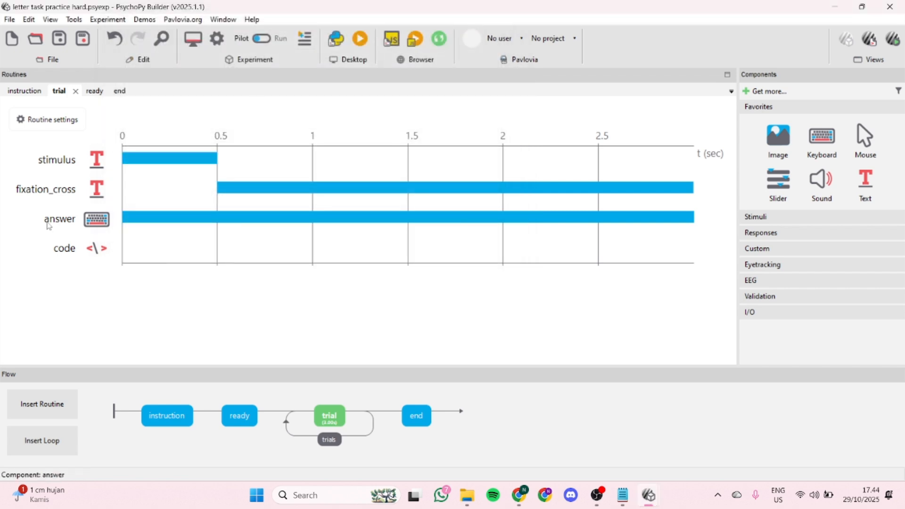
{"action": "left_click", "coordinate": [103, 248]}
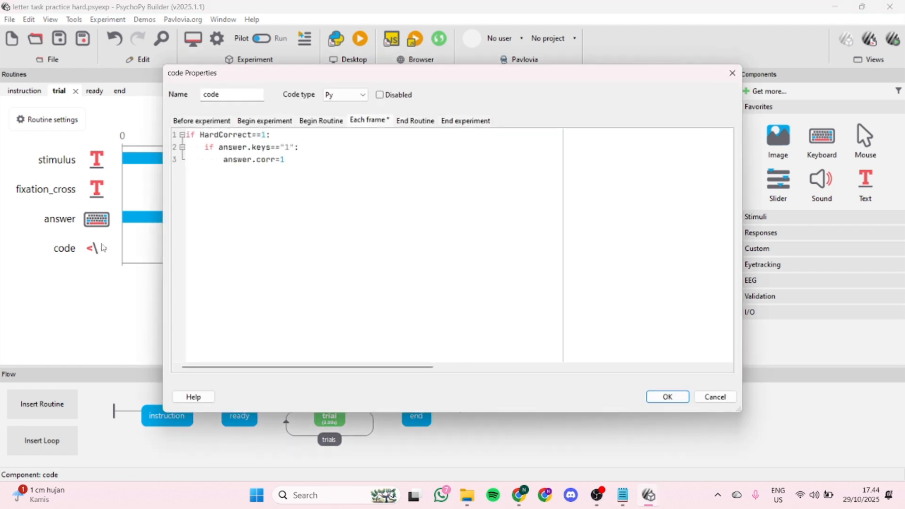
{"action": "left_click", "coordinate": [667, 397]}
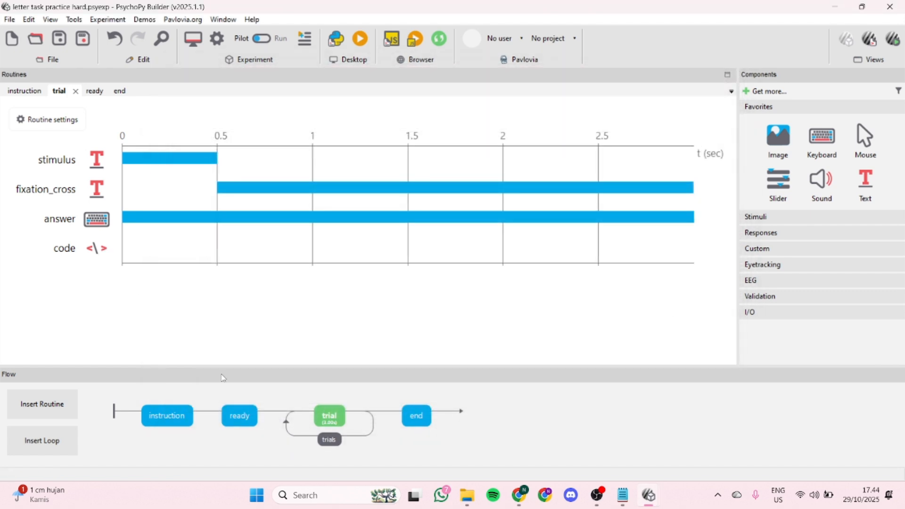
Select the Daftar Kata_Practice file as the conditions file of the trials loop.
{"action": "left_click", "coordinate": [330, 442]}
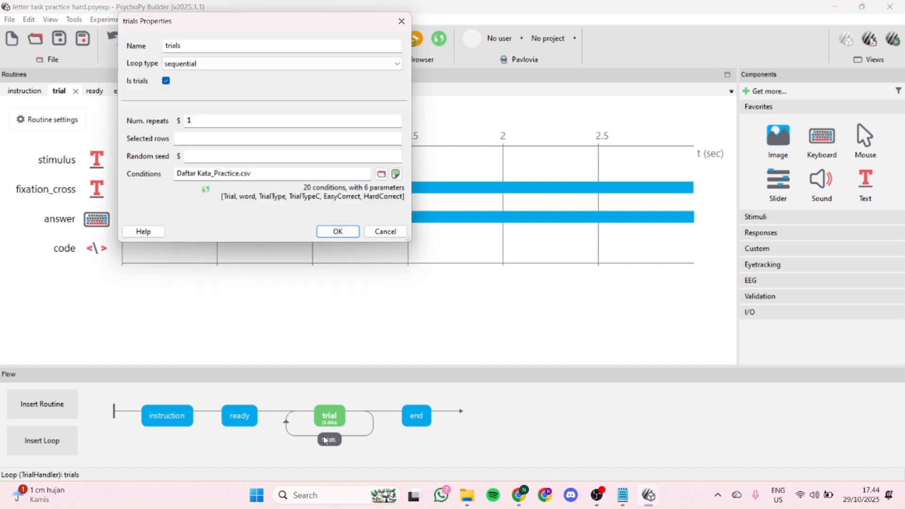
{"action": "left_click", "coordinate": [381, 174]}
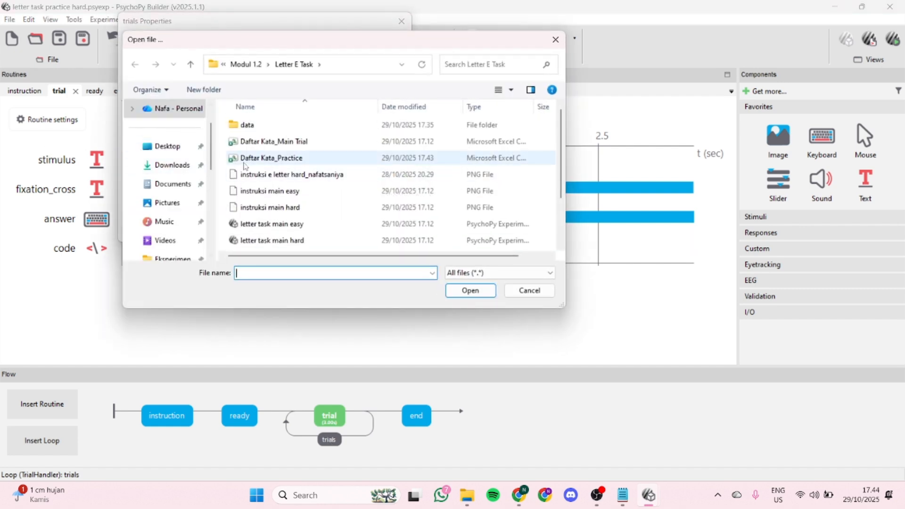
{"action": "left_click", "coordinate": [244, 161]}
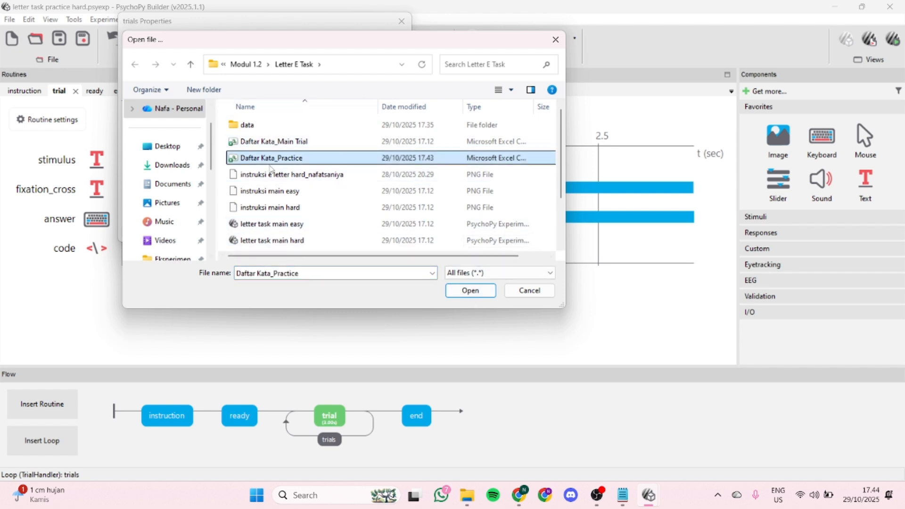
{"action": "left_click", "coordinate": [468, 291]}
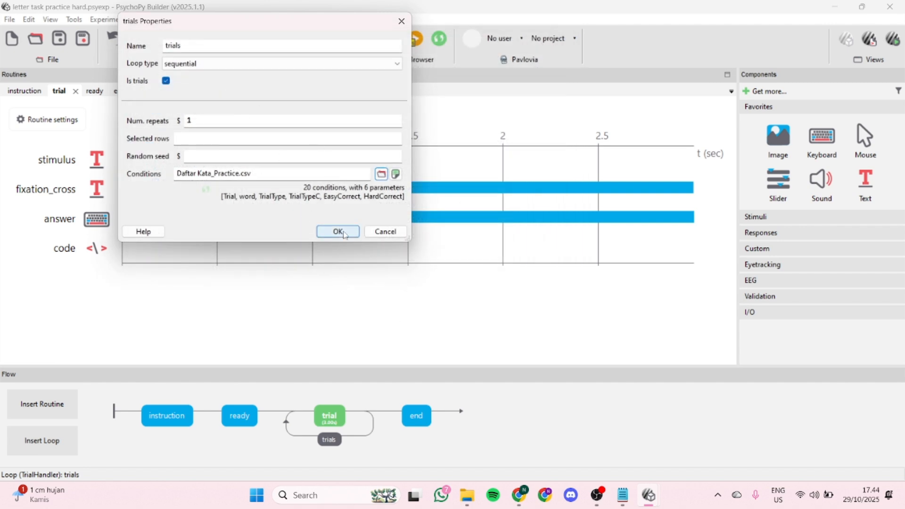
{"action": "left_click", "coordinate": [338, 231]}
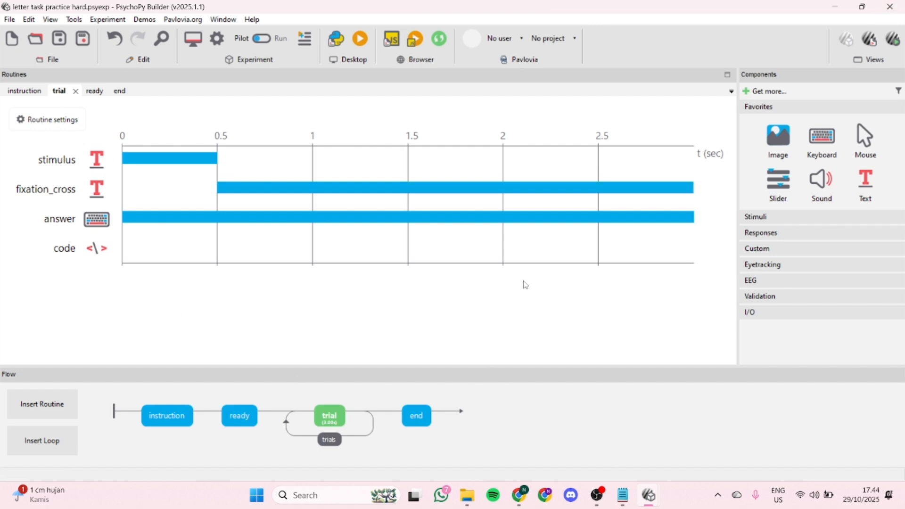
Create a new blank routine named Penilaian.
{"action": "left_click", "coordinate": [417, 420]}
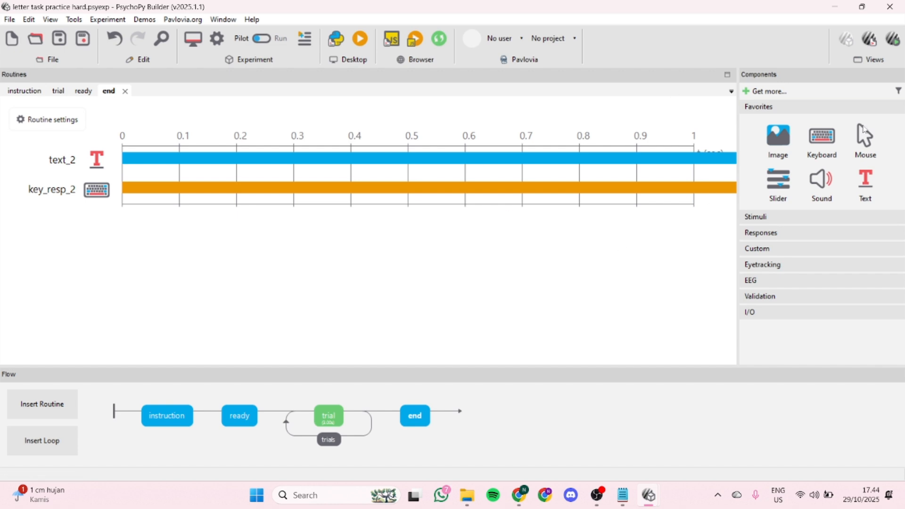
{"action": "left_click", "coordinate": [75, 405]}
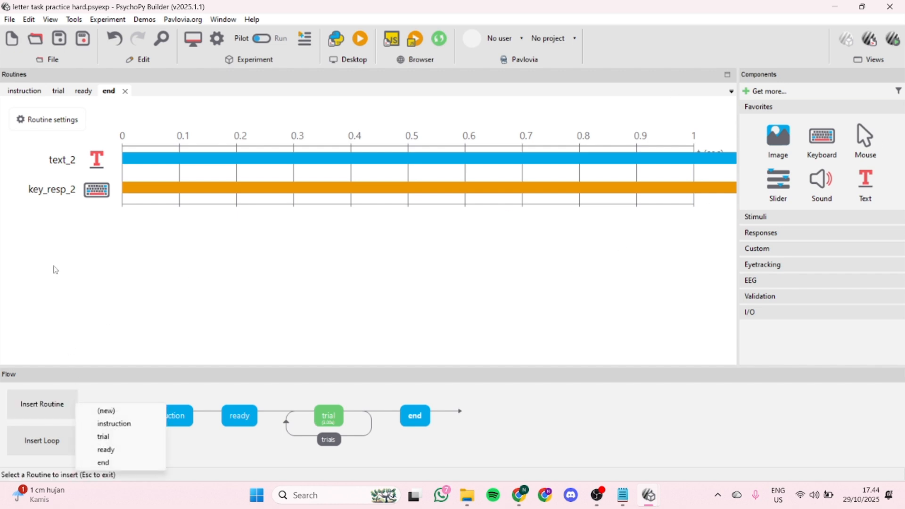
{"action": "left_click", "coordinate": [137, 414]}
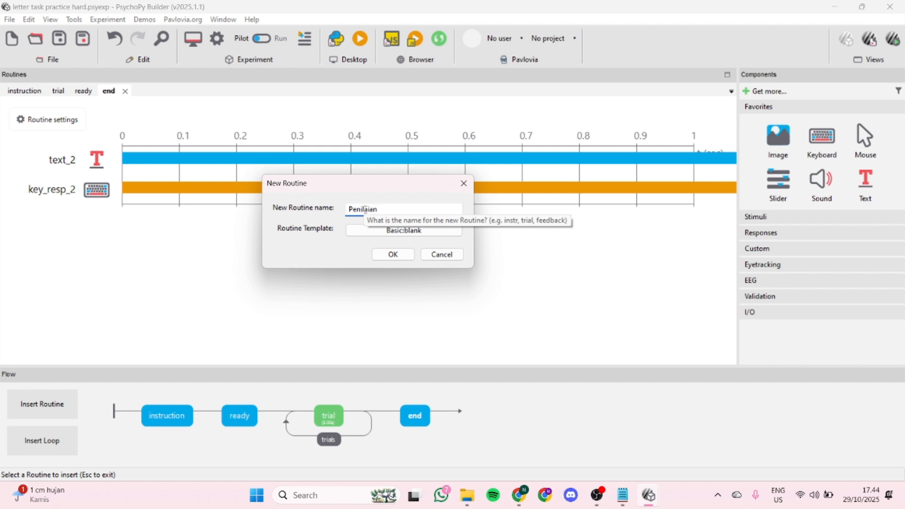
{"action": "left_click", "coordinate": [394, 254]}
Add a text component to the Penilaian routine reading "Seberapa jelas dan mudah dipahami instruksi yang diberikan dalam tugas kali ini?", copied from the notes.
{"action": "left_click", "coordinate": [873, 190]}
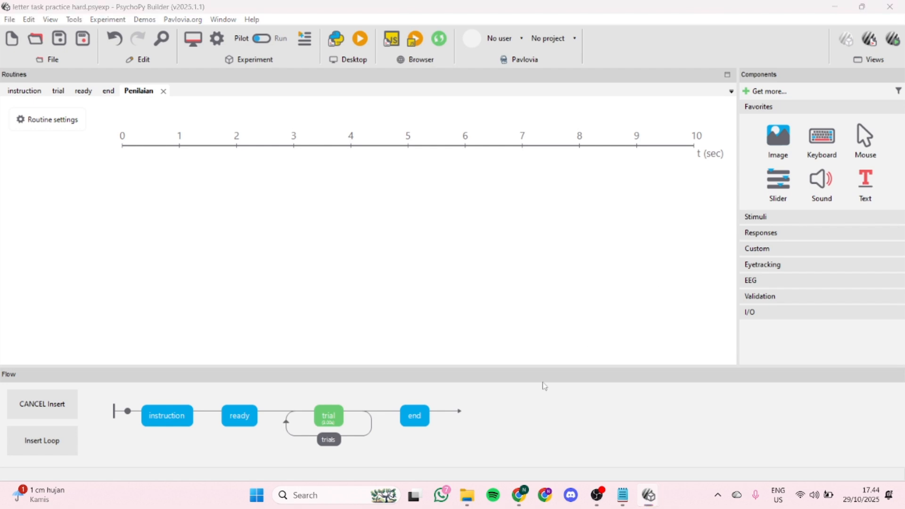
{"action": "left_click", "coordinate": [623, 494]}
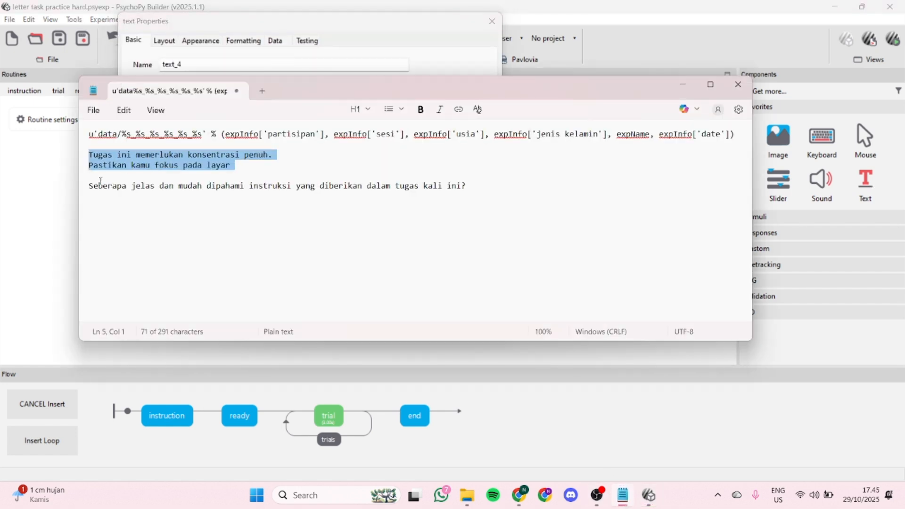
{"action": "left_click_drag", "start_coordinate": [90, 184], "coordinate": [476, 202]}
{"action": "key", "text": "ctrl+c"}
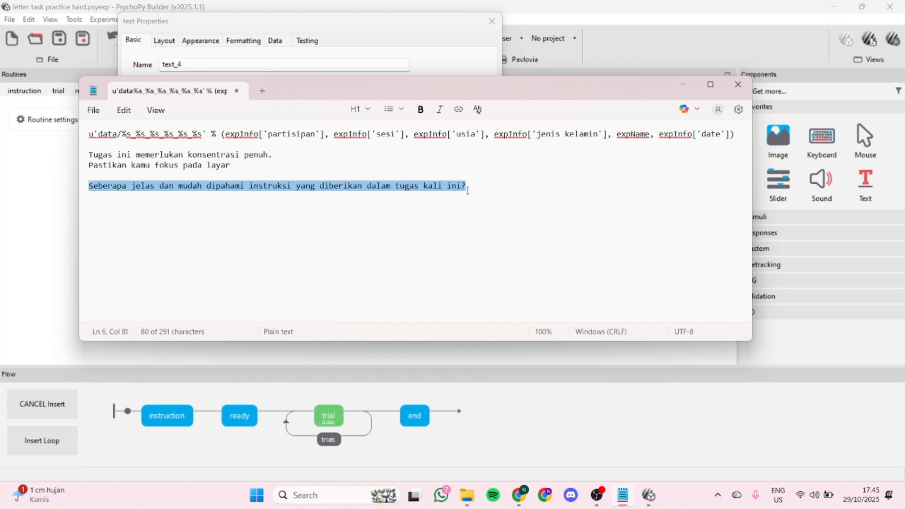
{"action": "left_click", "coordinate": [684, 86]}
{"action": "left_click_drag", "start_coordinate": [229, 196], "coordinate": [113, 165]}
{"action": "key", "text": "ctrl+v"}
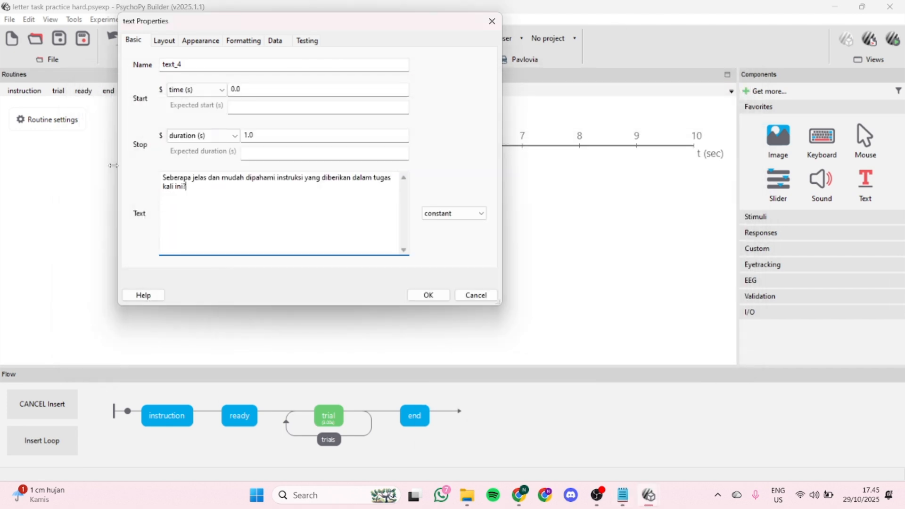
Clear the stop duration of the question text and set its vertical position to 0.3.
{"action": "double_click", "coordinate": [281, 137]}
{"action": "key", "text": "BackSpace"}
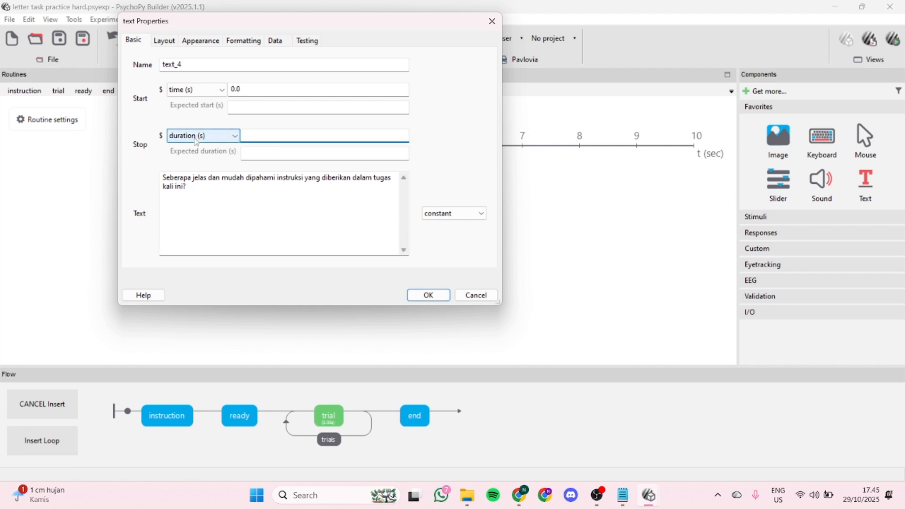
{"action": "left_click", "coordinate": [172, 45]}
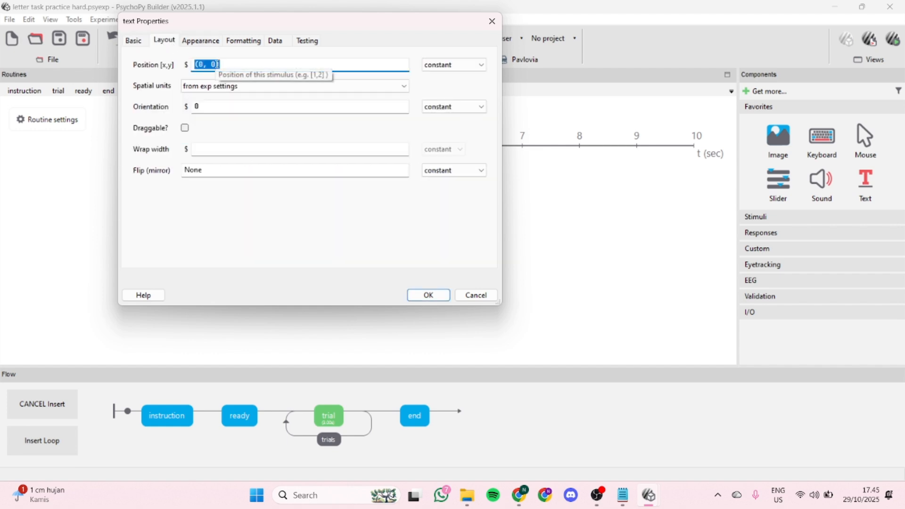
{"action": "left_click", "coordinate": [215, 64]}
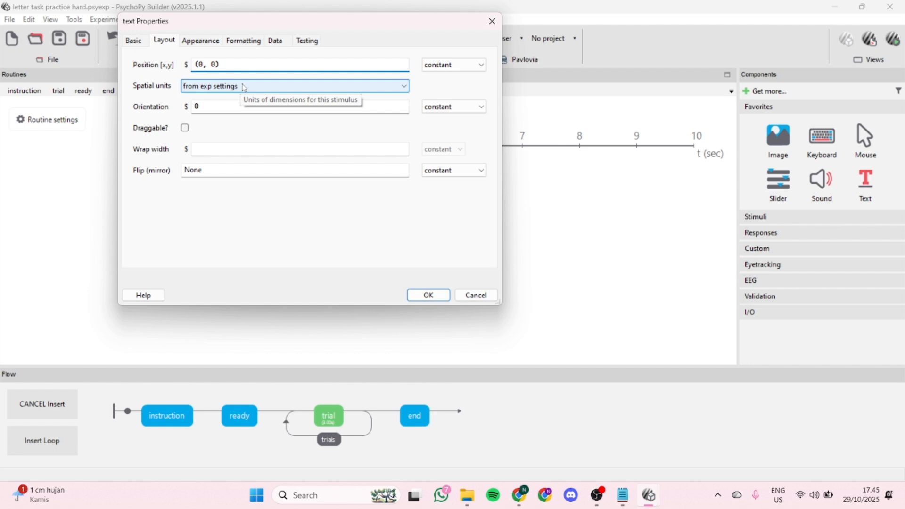
{"action": "type", "text": ".3"}
Set the question text's foreground color to navy and accept the text component.
{"action": "left_click", "coordinate": [201, 41]}
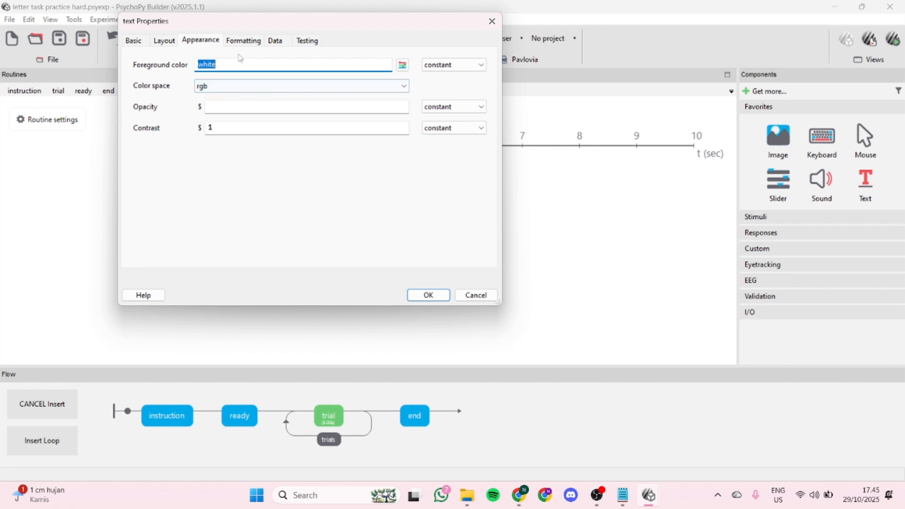
{"action": "type", "text": "navy"}
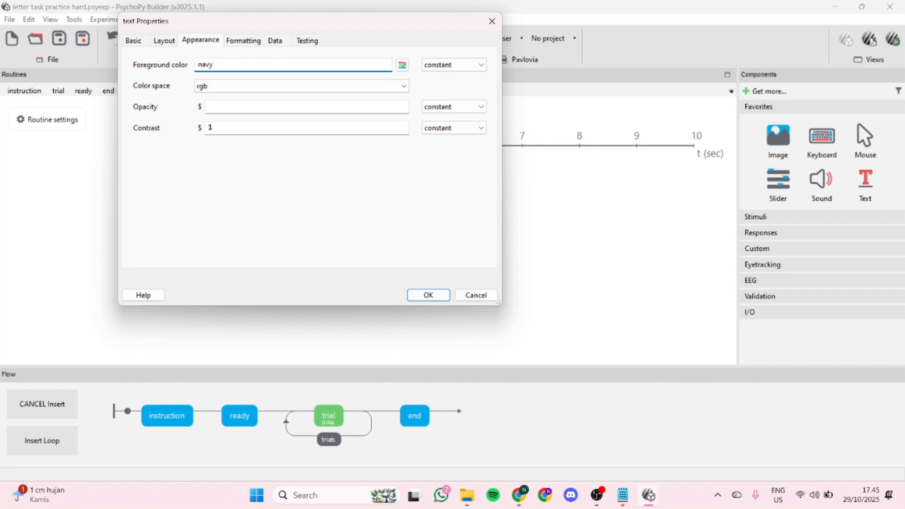
{"action": "left_click", "coordinate": [244, 41]}
{"action": "left_click", "coordinate": [283, 43]}
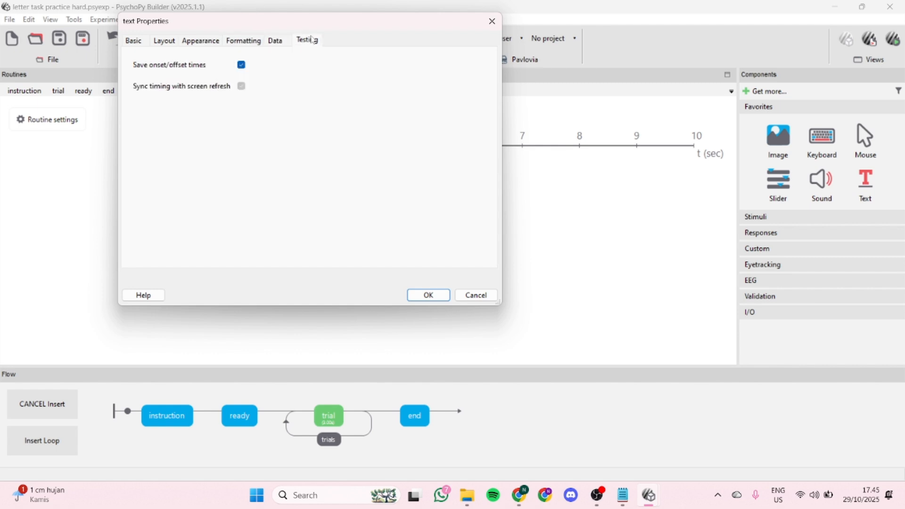
{"action": "left_click", "coordinate": [307, 40]}
{"action": "left_click", "coordinate": [425, 296]}
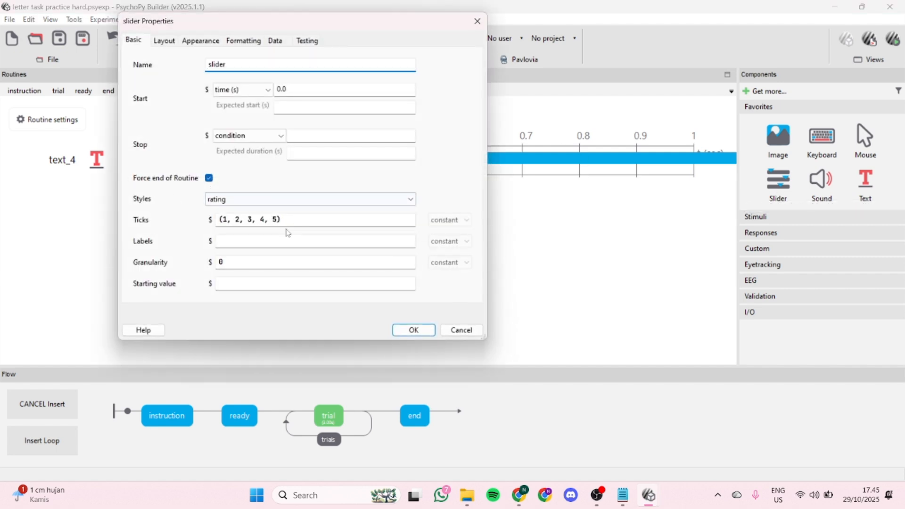
Add a slider to the Penilaian routine and set its labels to (1, 2, 3, 4, 5), copied from its ticks.
{"action": "left_click_drag", "start_coordinate": [294, 217], "coordinate": [214, 220]}
{"action": "key", "text": "ctrl+c"}
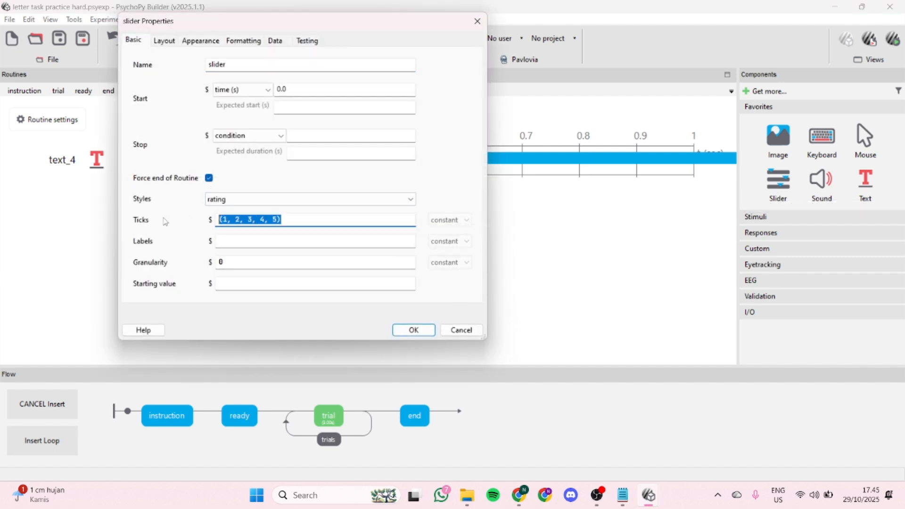
{"action": "left_click", "coordinate": [250, 236]}
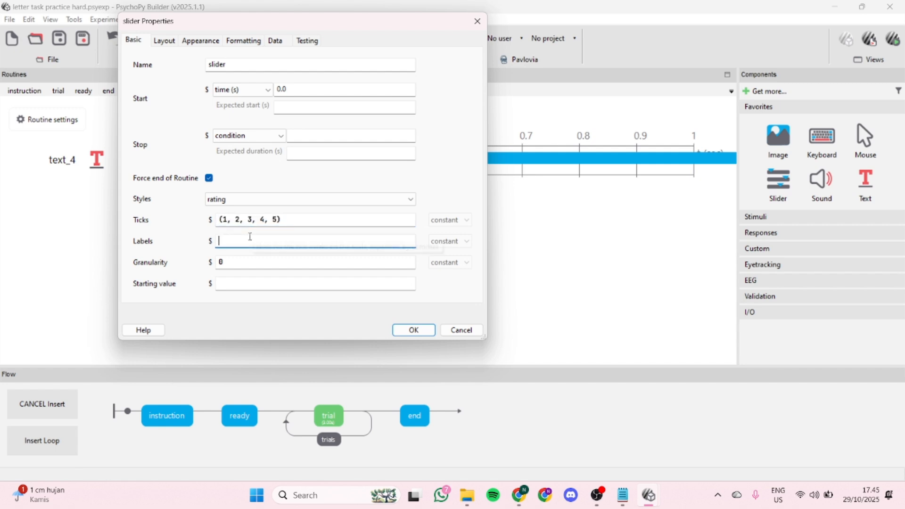
{"action": "key", "text": "ctrl+v"}
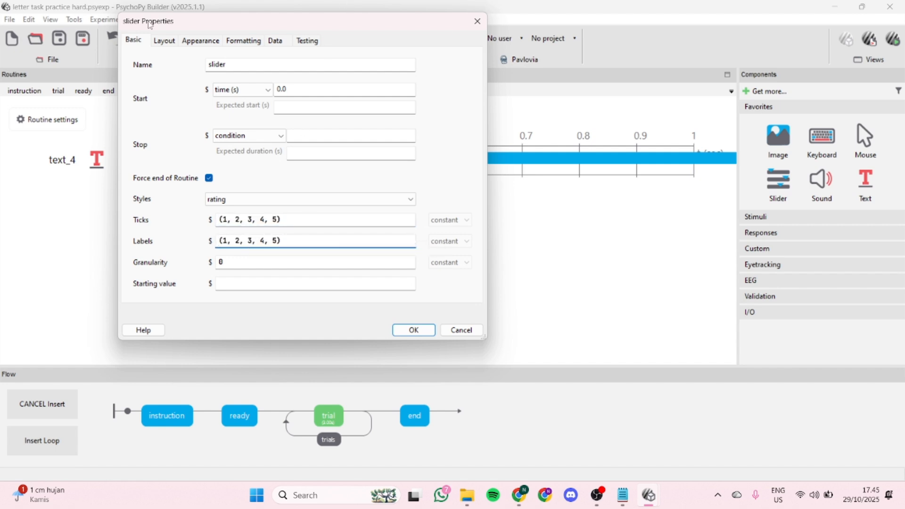
Set the slider's size to (0.8, 0.05) and its position to (0, -0.3).
{"action": "left_click", "coordinate": [159, 40]}
{"action": "left_click", "coordinate": [212, 65]}
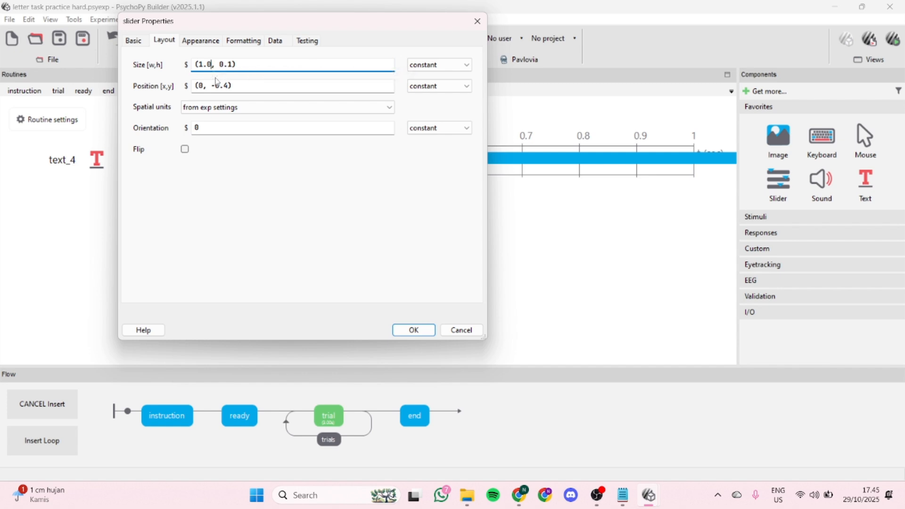
{"action": "key", "text": "BackSpace"}
{"action": "key", "text": "BackSpace"}
{"action": "type", "text": "0"}
{"action": "key", "text": "BackSpace"}
{"action": "key", "text": "BackSpace"}
{"action": "type", "text": "0.8"}
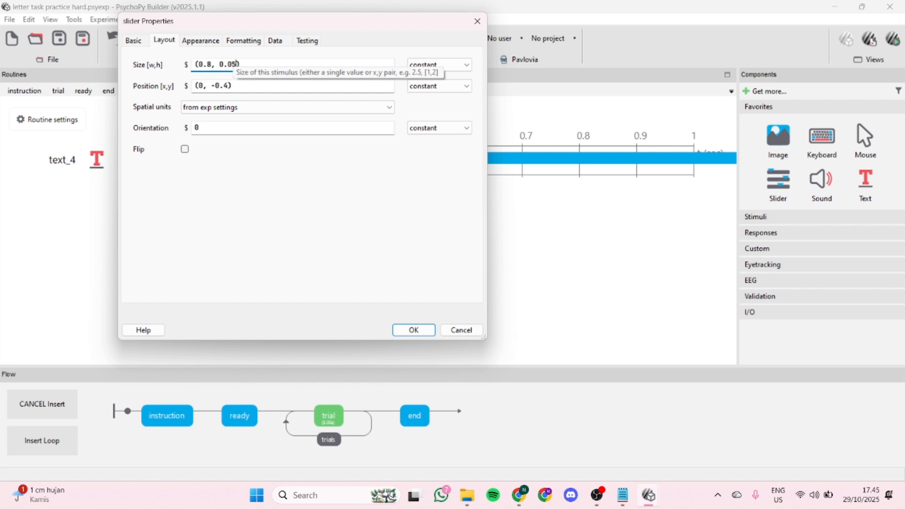
{"action": "left_click", "coordinate": [226, 87]}
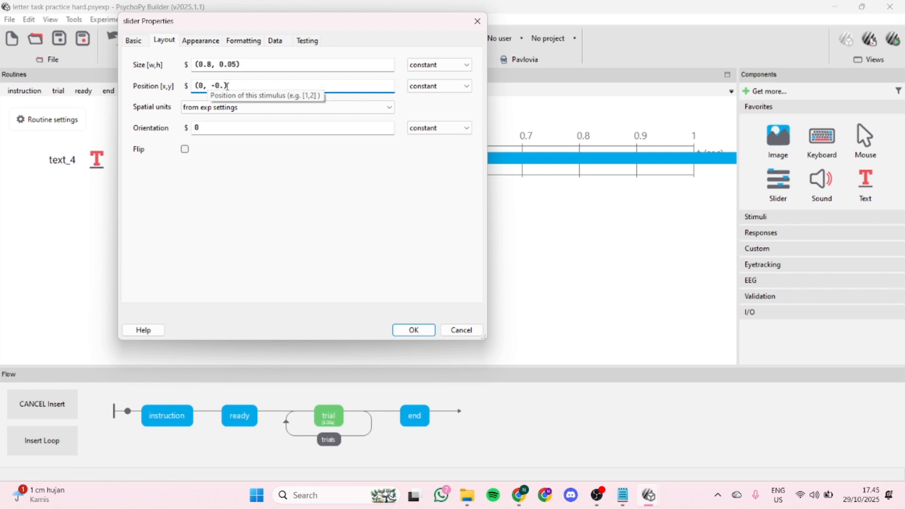
{"action": "type", "text": "3"}
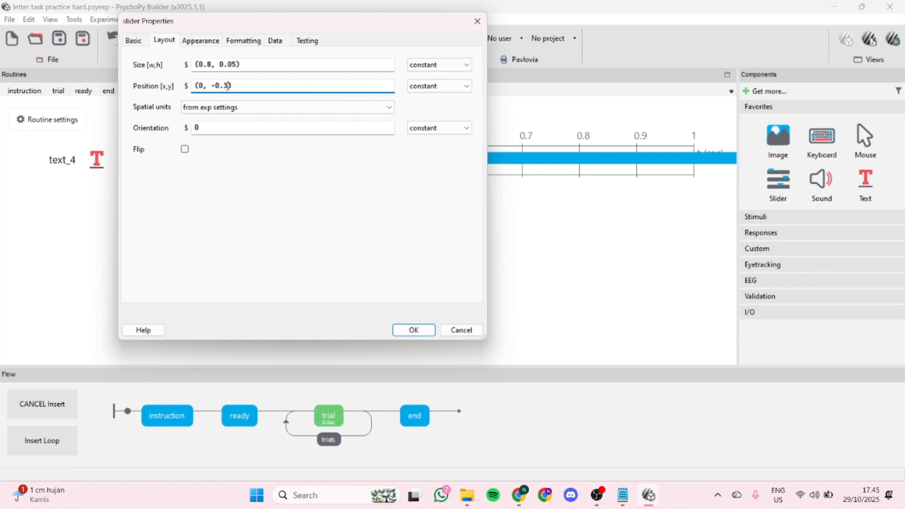
Set the slider's label color to navy, marker color to white, and line color to navy.
{"action": "left_click", "coordinate": [195, 43]}
{"action": "type", "text": "navy"}
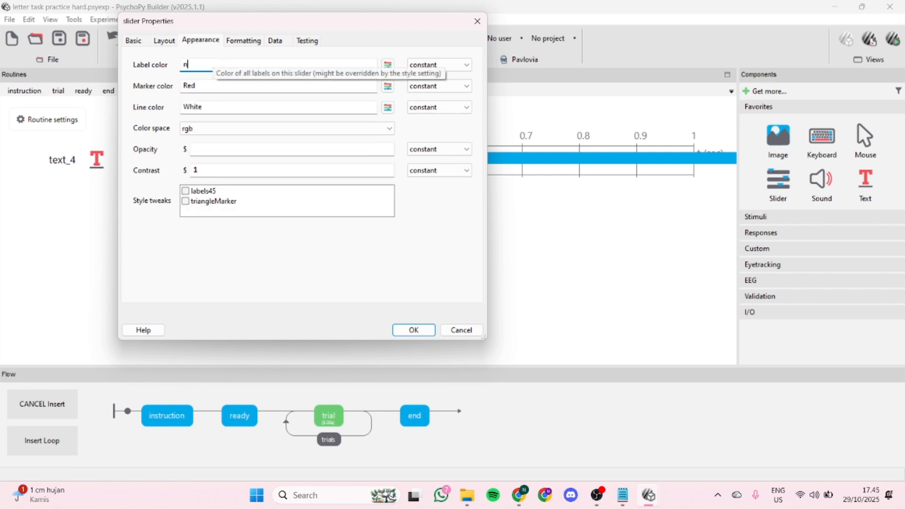
{"action": "left_click", "coordinate": [218, 86]}
{"action": "key", "text": "BackSpace"}
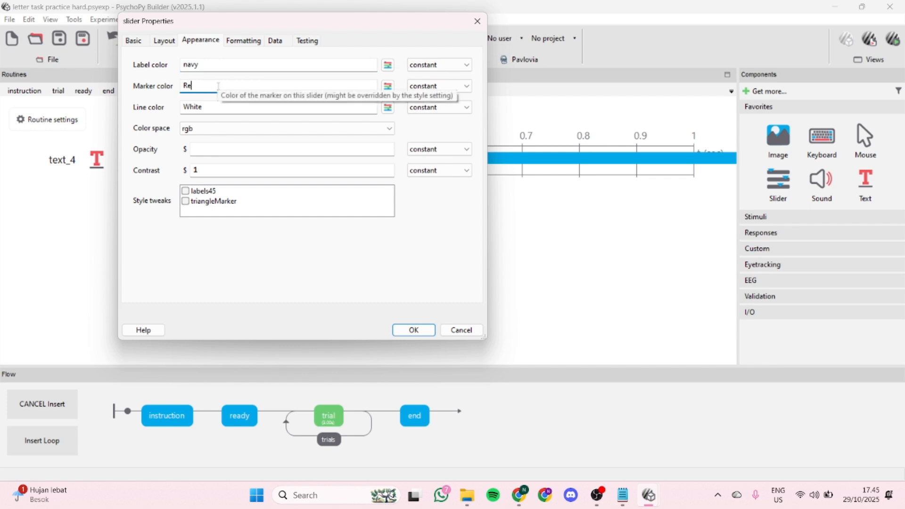
{"action": "type", "text": "white"}
{"action": "left_click", "coordinate": [218, 104]}
{"action": "double_click", "coordinate": [218, 104]}
{"action": "type", "text": "navy"}
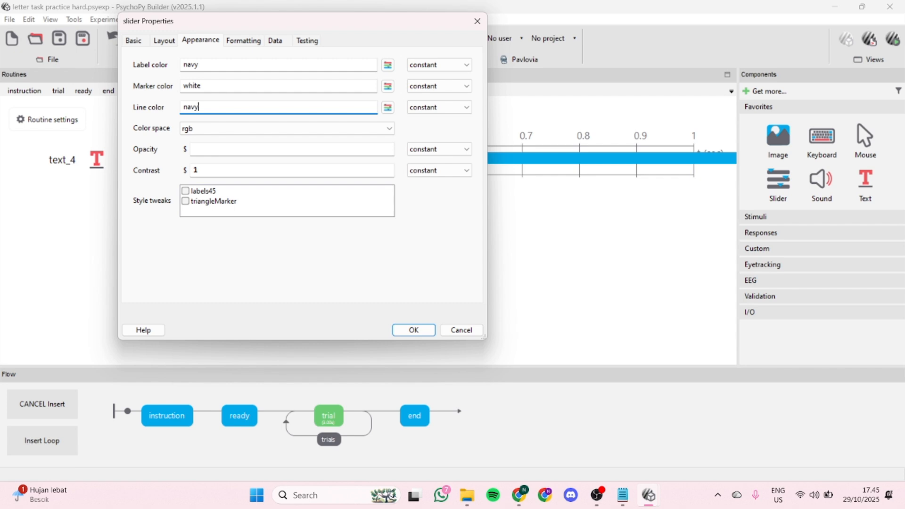
Set the slider's font to Arial, edit its letter height, and accept the slider component.
{"action": "left_click", "coordinate": [243, 42]}
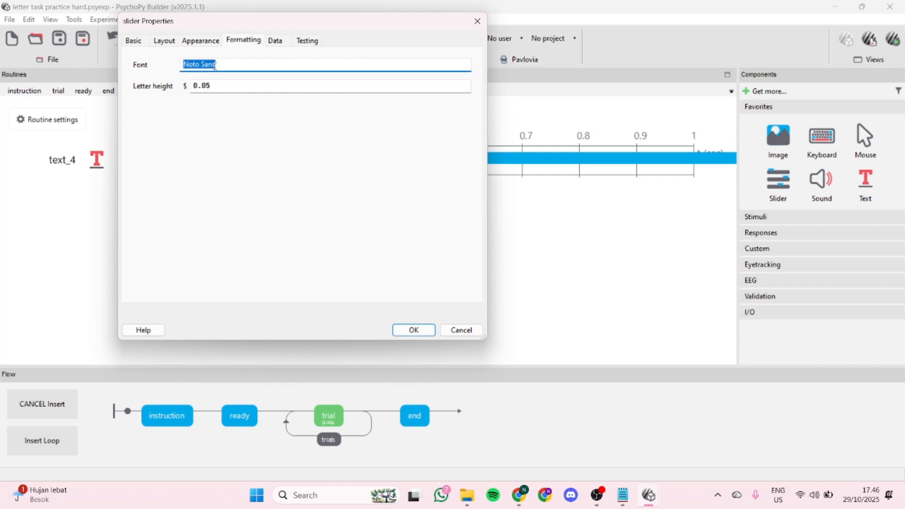
{"action": "type", "text": "Arial"}
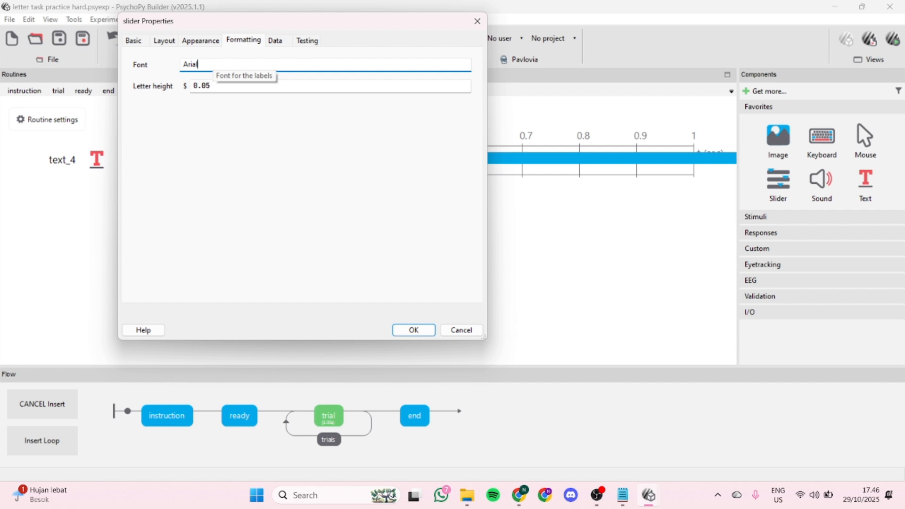
{"action": "left_click", "coordinate": [207, 87]}
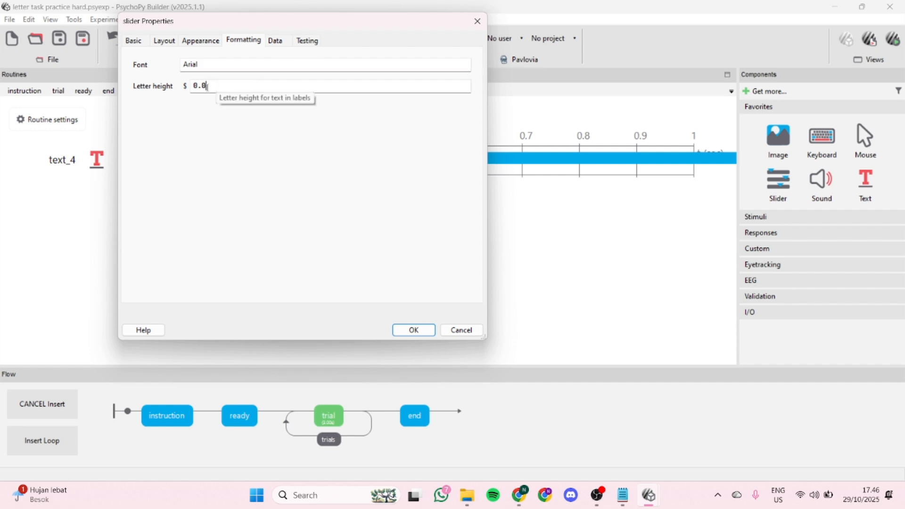
{"action": "left_click", "coordinate": [289, 43]}
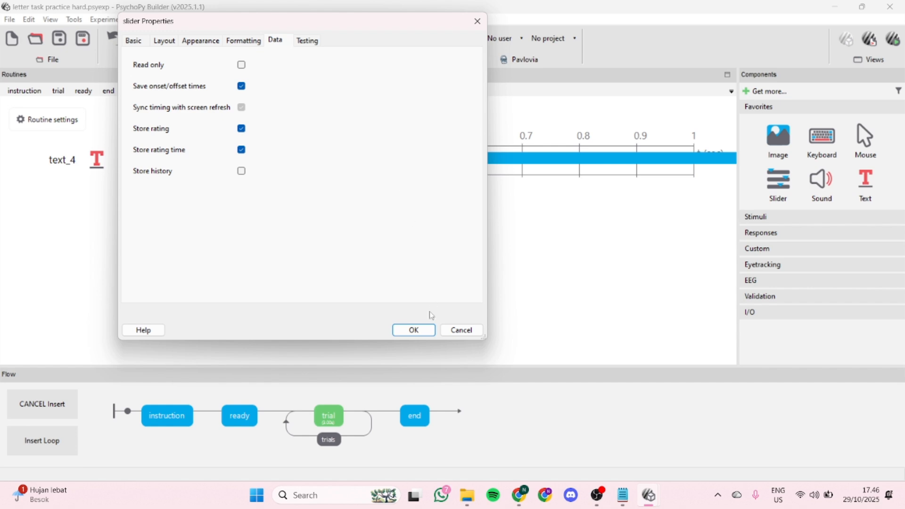
{"action": "left_click", "coordinate": [414, 330]}
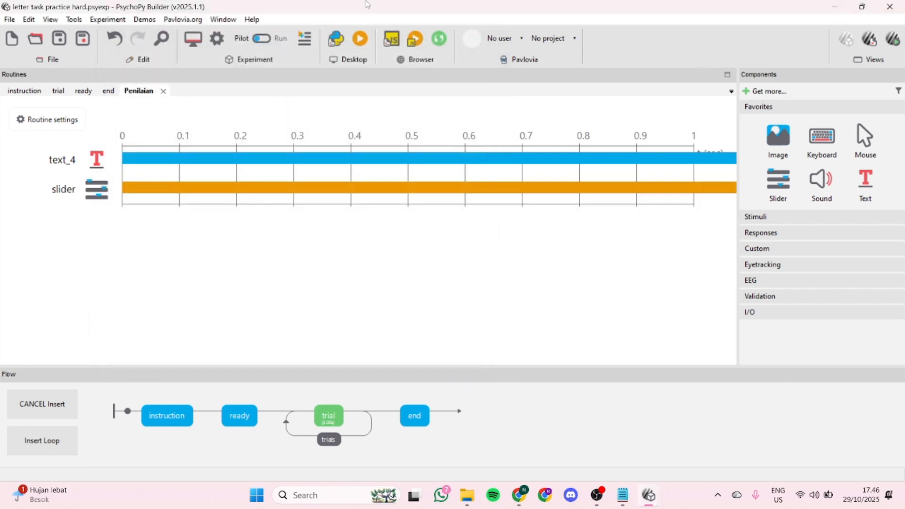
Add another text component to the Penilaian routine reading "Sangat Tidak Jelas" and clear its stop duration.
{"action": "left_click", "coordinate": [872, 188]}
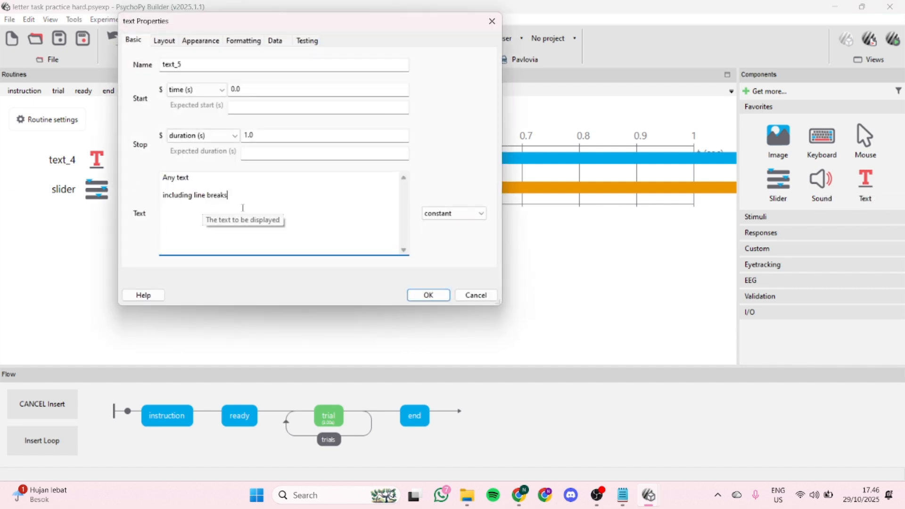
{"action": "type", "text": "$"}
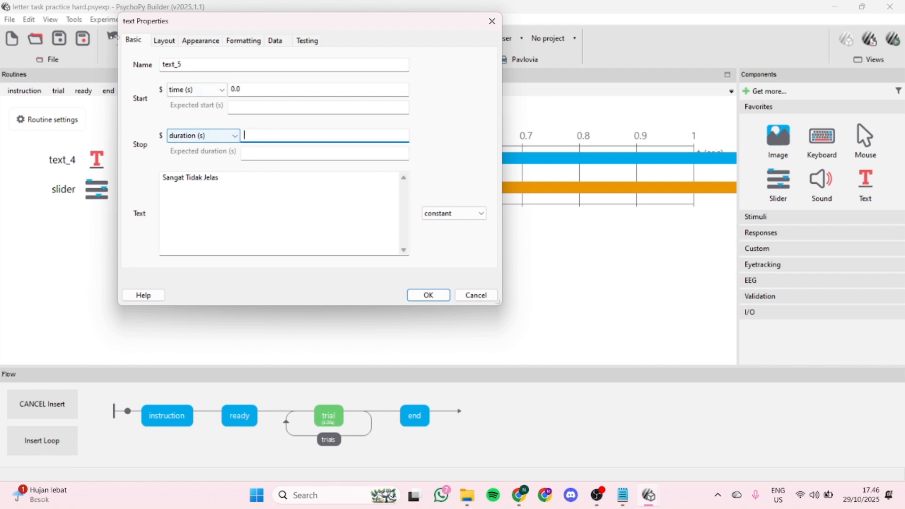
Set the "Sangat Tidak Jelas" text's position to (-0.4, -0.23) and copy that position value.
{"action": "left_click", "coordinate": [164, 41]}
{"action": "left_click", "coordinate": [205, 69]}
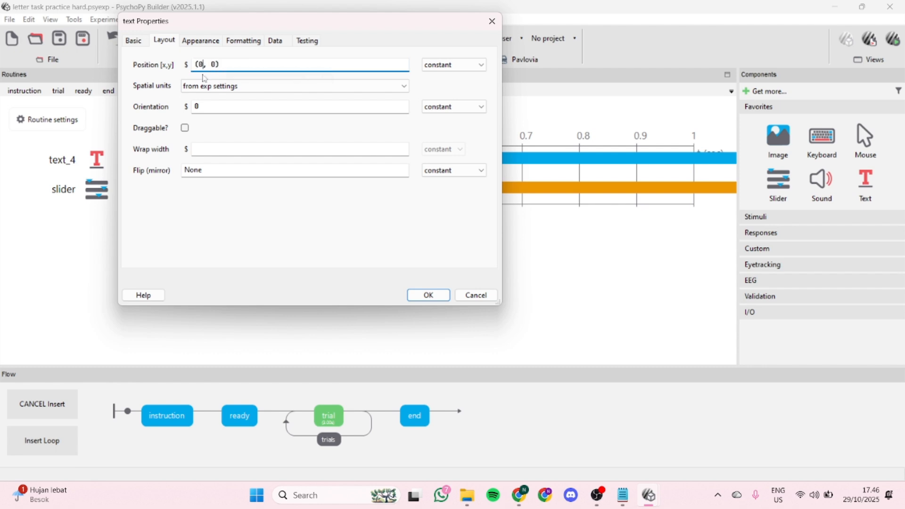
{"action": "key", "text": "BackSpace"}
{"action": "type", "text": "-0.4"}
{"action": "key", "text": "BackSpace"}
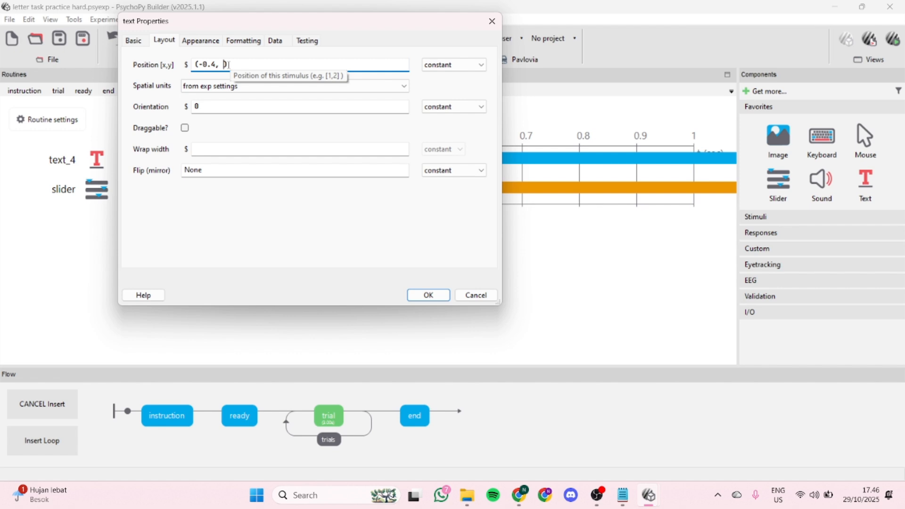
{"action": "type", "text": "-0.23"}
{"action": "left_click_drag", "start_coordinate": [264, 65], "coordinate": [181, 68]}
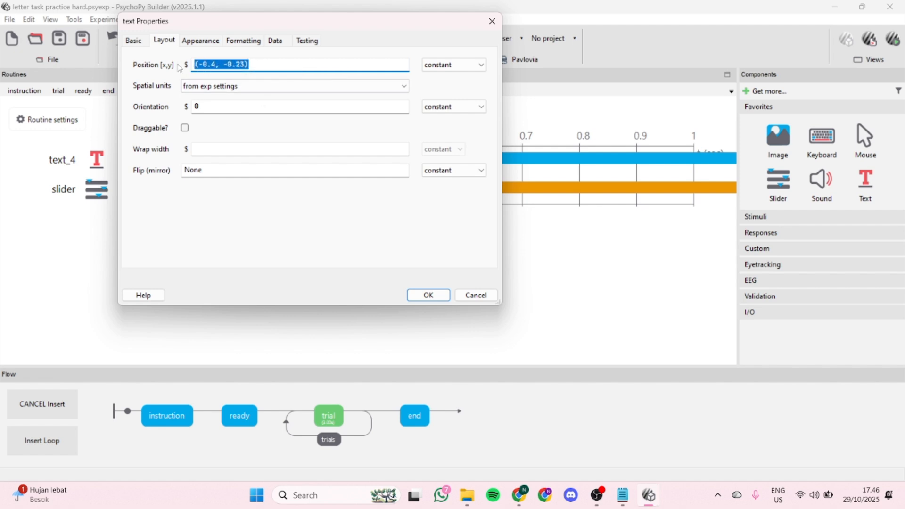
Give the "Sangat Tidak Jelas" text a navy foreground color and a letter height of 0.03, and accept it.
{"action": "left_click", "coordinate": [213, 39]}
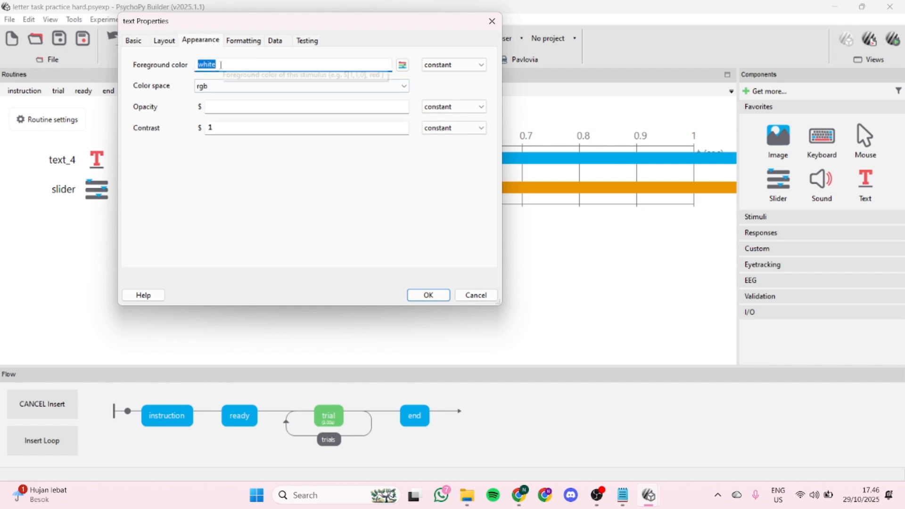
{"action": "type", "text": "navy"}
{"action": "left_click", "coordinate": [238, 43]}
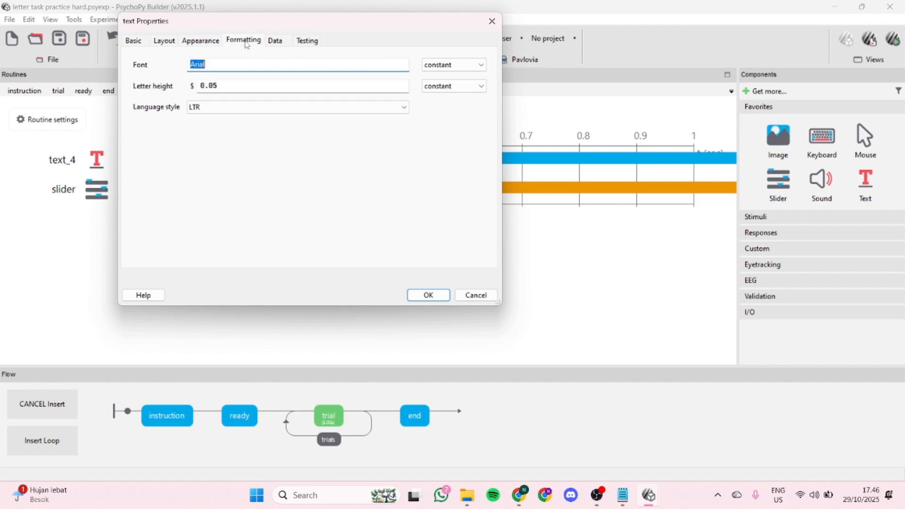
{"action": "left_click", "coordinate": [246, 83]}
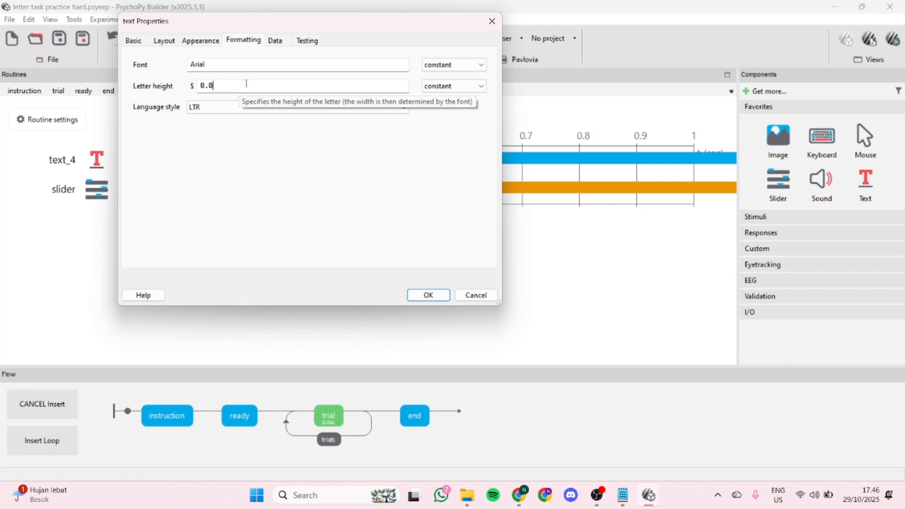
{"action": "type", "text": "3"}
{"action": "left_click", "coordinate": [281, 43]}
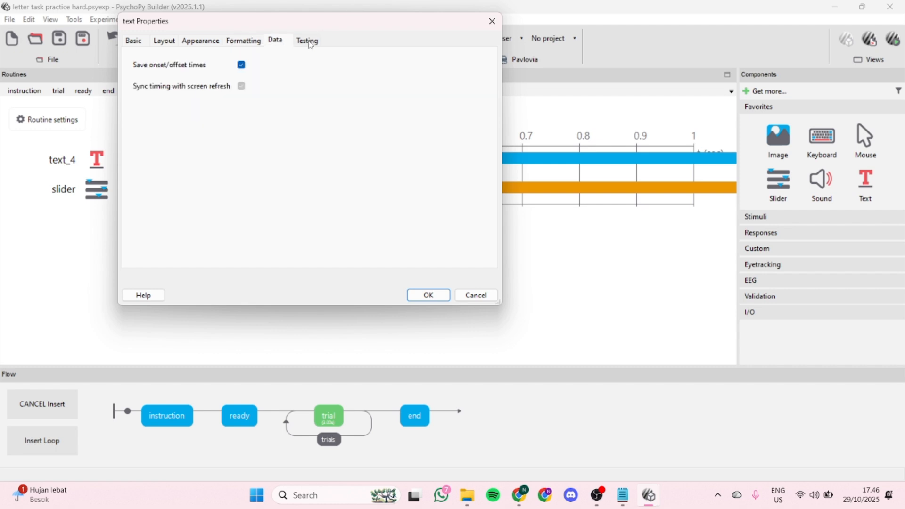
{"action": "left_click", "coordinate": [308, 42]}
{"action": "left_click", "coordinate": [429, 293]}
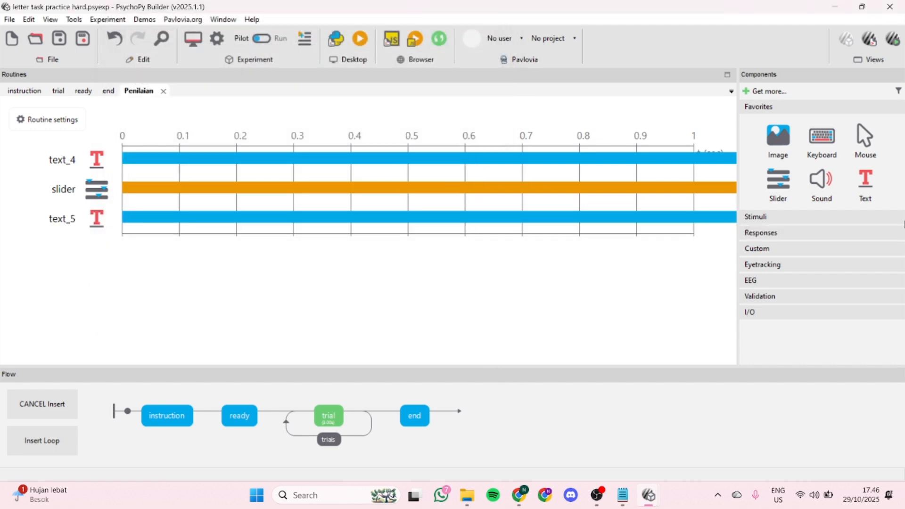
Add a text component to the Penilaian routine reading "Sangat Jelas" and clear its stop duration.
{"action": "left_click", "coordinate": [879, 191]}
{"action": "left_click_drag", "start_coordinate": [231, 198], "coordinate": [126, 163]}
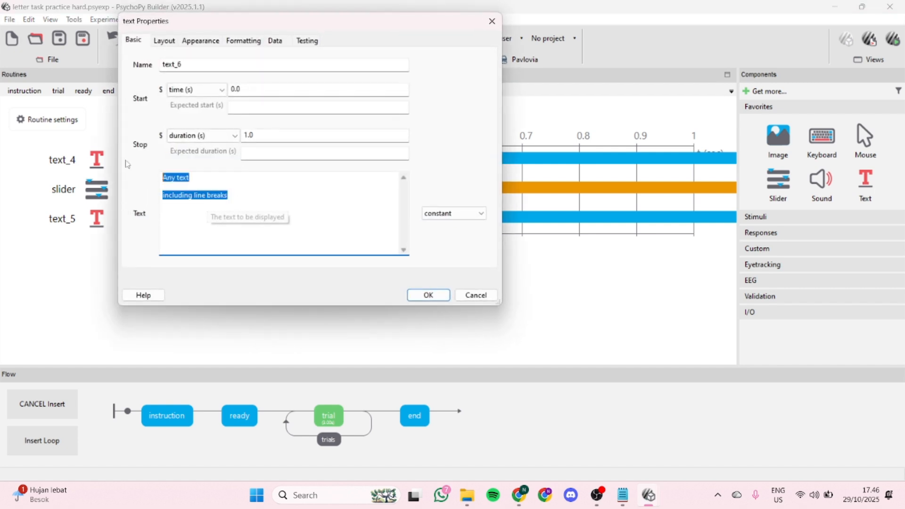
{"action": "type", "text": "Sangat Jelas"}
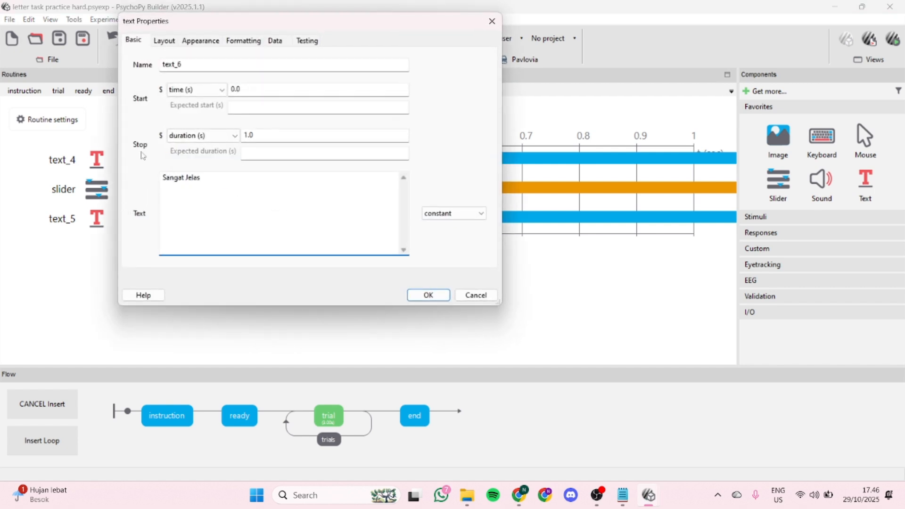
{"action": "left_click_drag", "start_coordinate": [264, 136], "coordinate": [217, 140]}
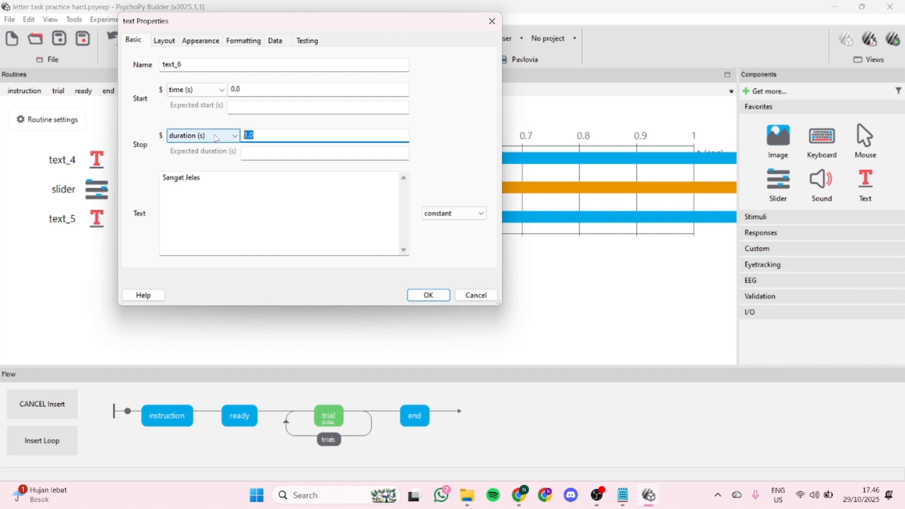
{"action": "key", "text": "BackSpace"}
Set the "Sangat Jelas" text's position to (0.4, -0.23), adapted from the copied position.
{"action": "left_click", "coordinate": [165, 41]}
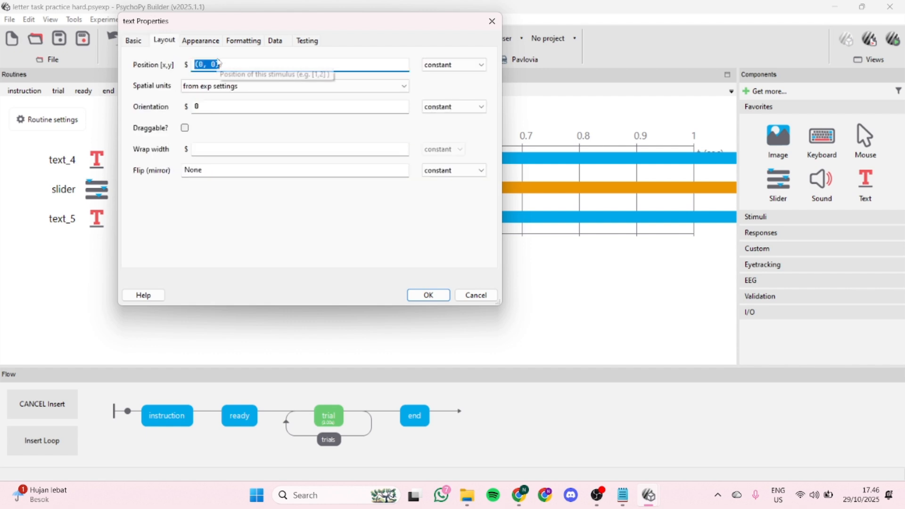
{"action": "left_click", "coordinate": [219, 64]}
{"action": "key", "text": "BackSpace"}
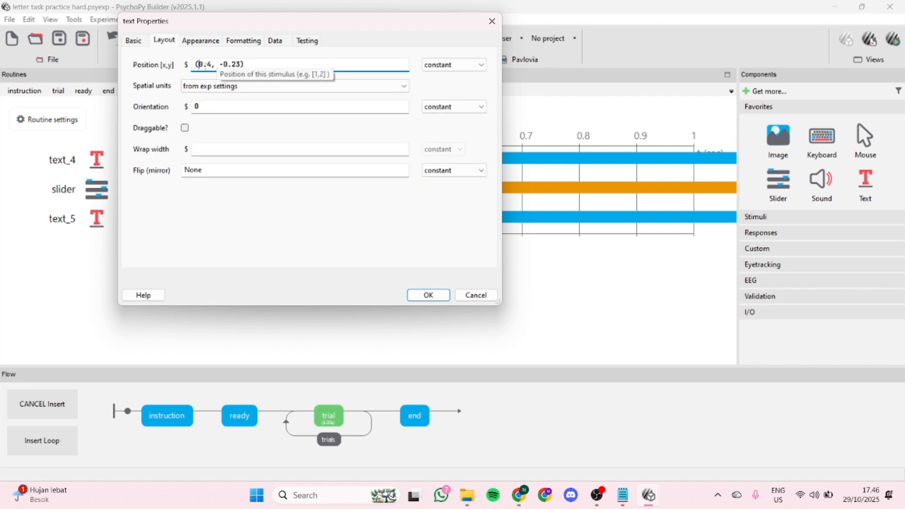
Give the "Sangat Jelas" text a navy foreground color and a letter height of 0.03, and accept it.
{"action": "left_click", "coordinate": [201, 40]}
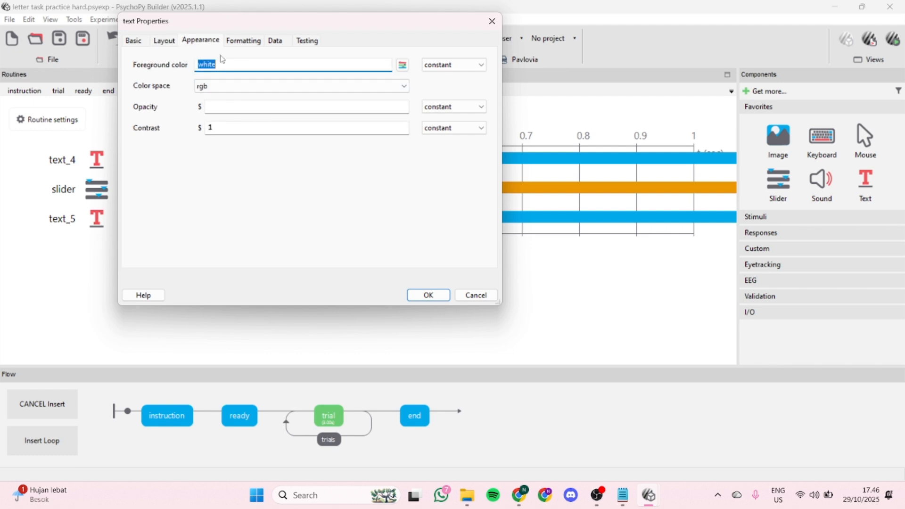
{"action": "type", "text": "navy"}
{"action": "left_click", "coordinate": [243, 41]}
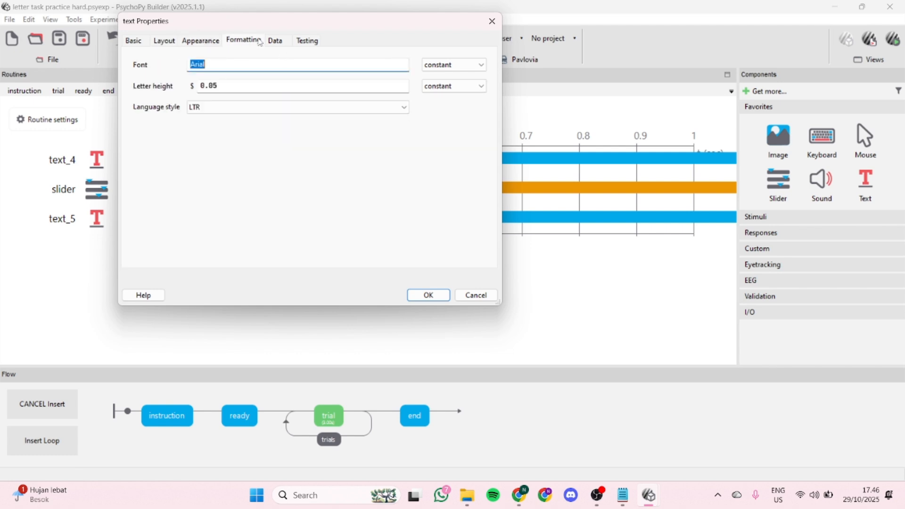
{"action": "left_click", "coordinate": [243, 86]}
{"action": "key", "text": "BackSpace"}
{"action": "type", "text": "3"}
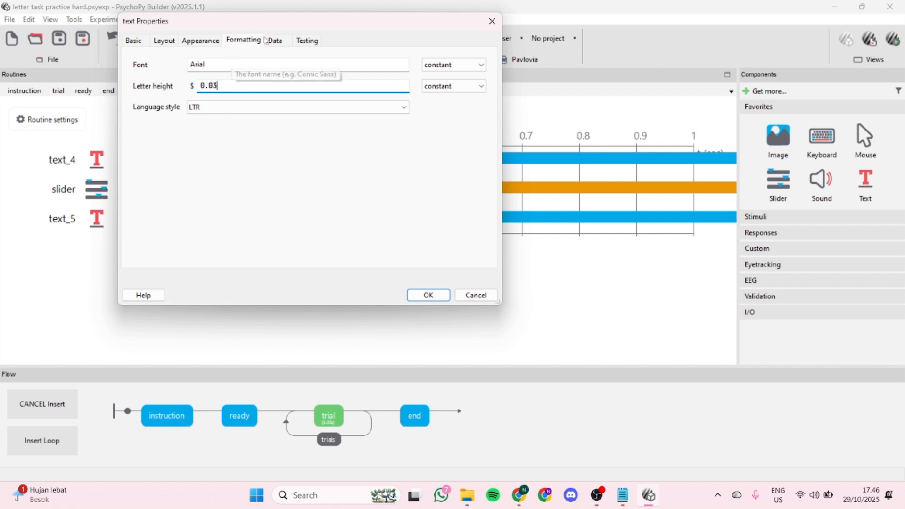
{"action": "left_click", "coordinate": [268, 41]}
{"action": "left_click", "coordinate": [429, 296]}
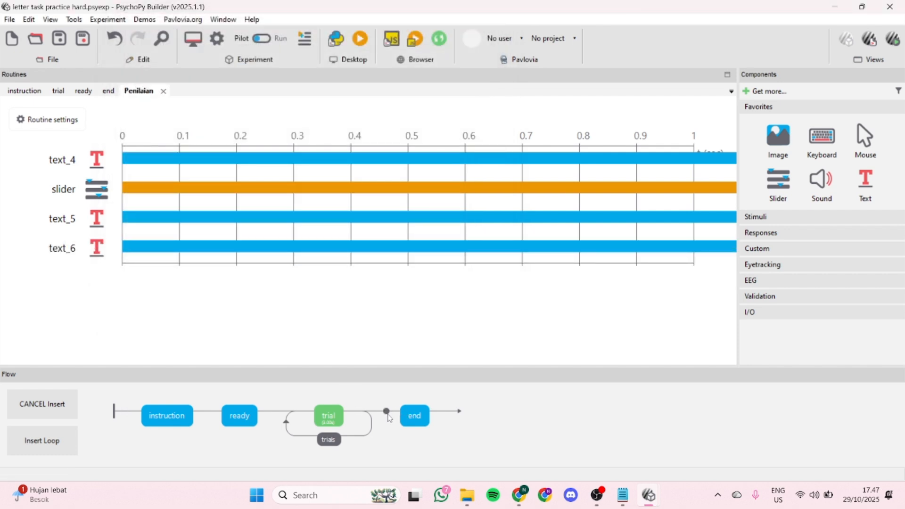
Insert the Penilaian routine into the flow directly after the trials loop and remove the end routine from the flow.
{"action": "left_click", "coordinate": [389, 416]}
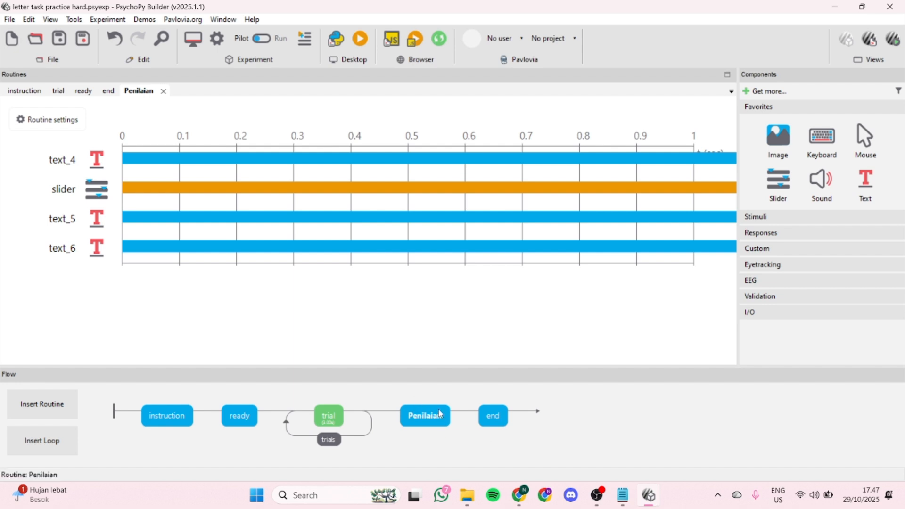
{"action": "left_click", "coordinate": [493, 419]}
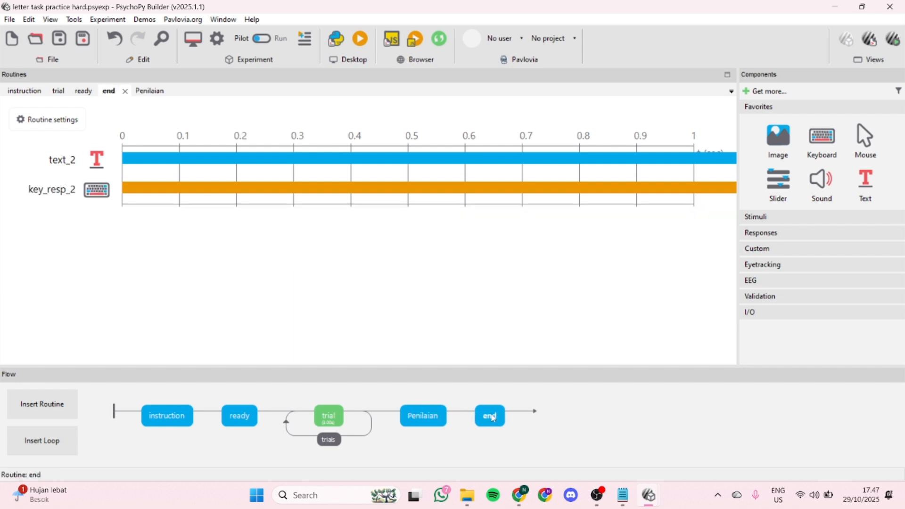
{"action": "right_click", "coordinate": [494, 421]}
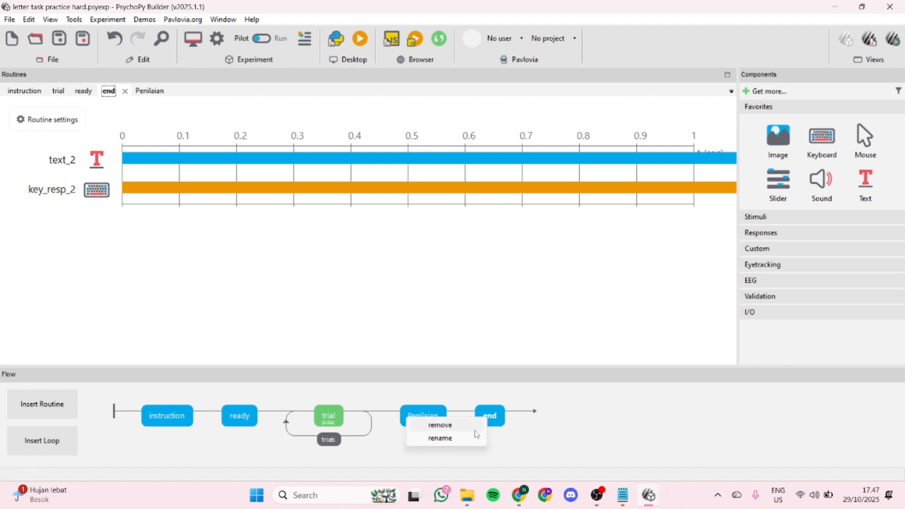
{"action": "left_click", "coordinate": [472, 427]}
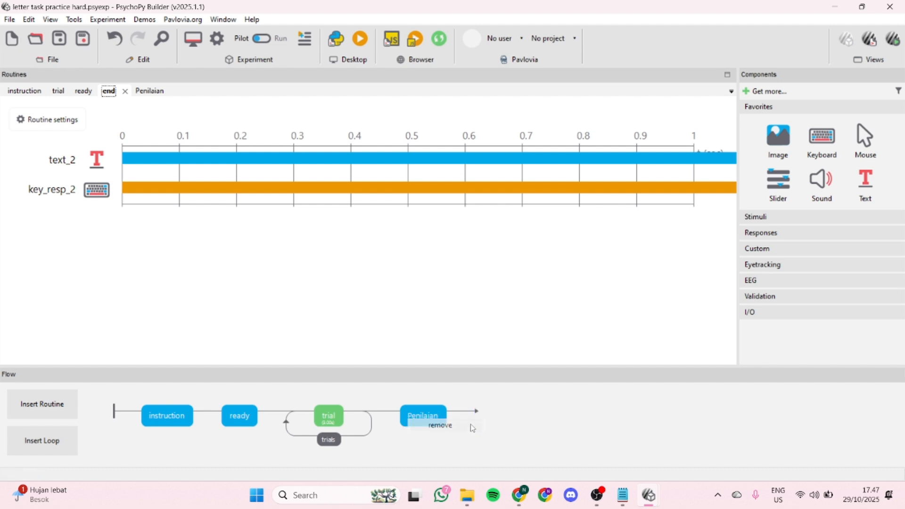
Create a new routine named closing from the basic blank template.
{"action": "left_click", "coordinate": [73, 409]}
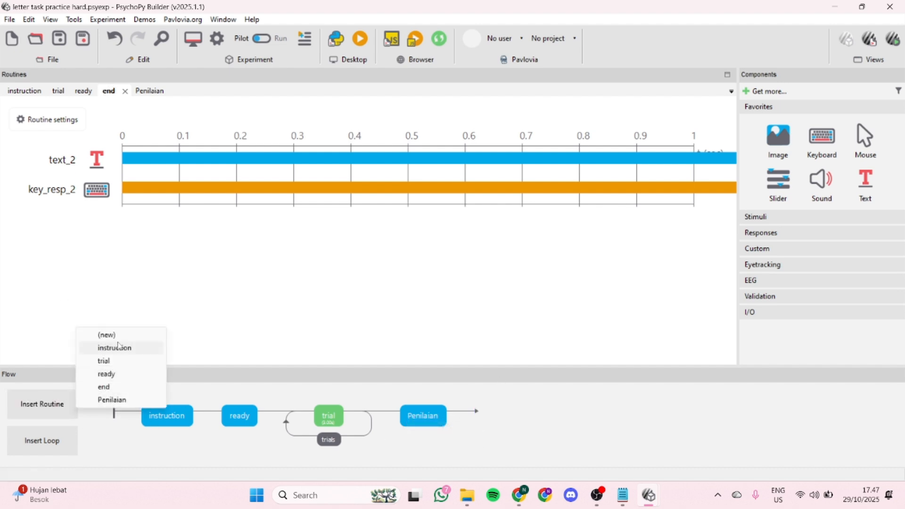
{"action": "left_click", "coordinate": [106, 335]}
{"action": "type", "text": "closing"}
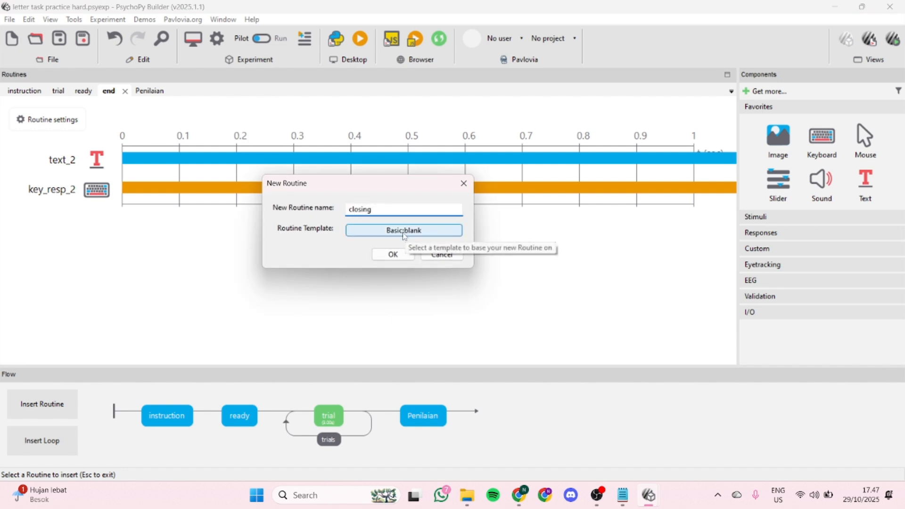
{"action": "left_click", "coordinate": [393, 255]}
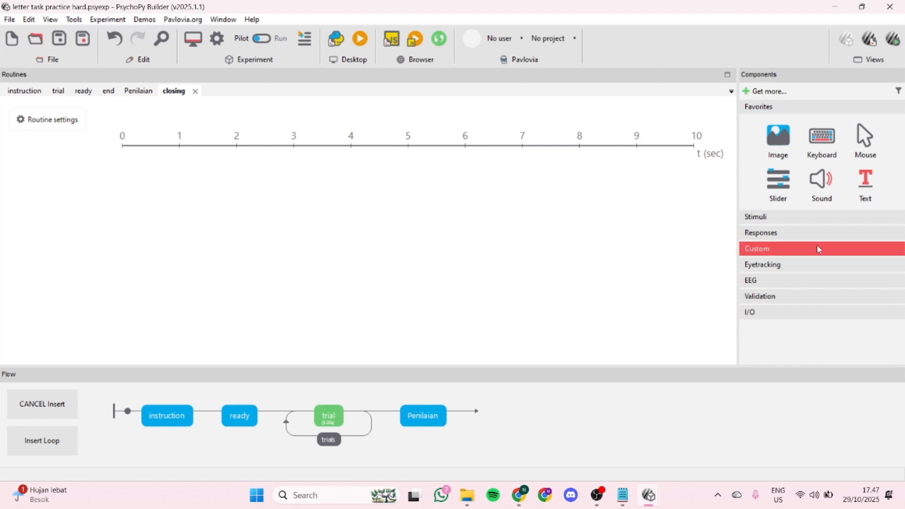
Add a text component to closing reading "Tugas ini telah selesai, terima kasih telah berpartisipasi!" and clear its stop duration.
{"action": "left_click", "coordinate": [866, 184]}
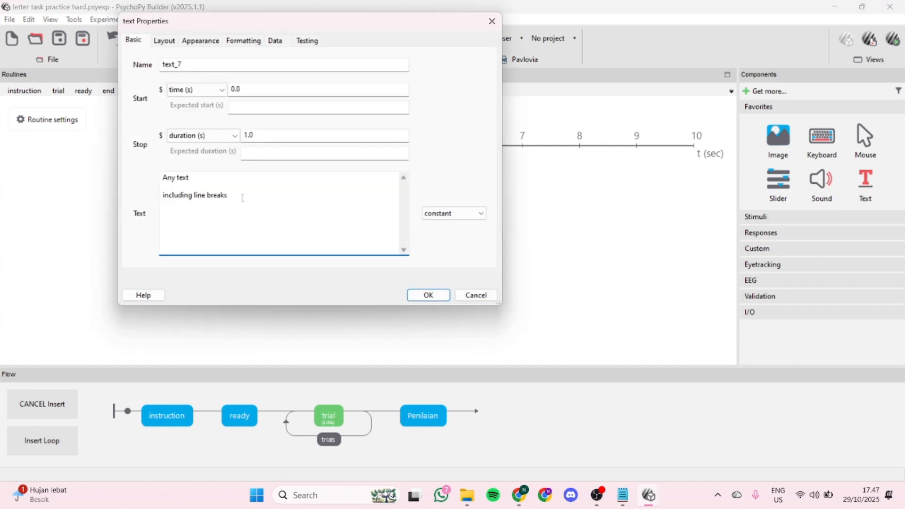
{"action": "left_click_drag", "start_coordinate": [242, 198], "coordinate": [115, 155]}
{"action": "type", "text": "T"}
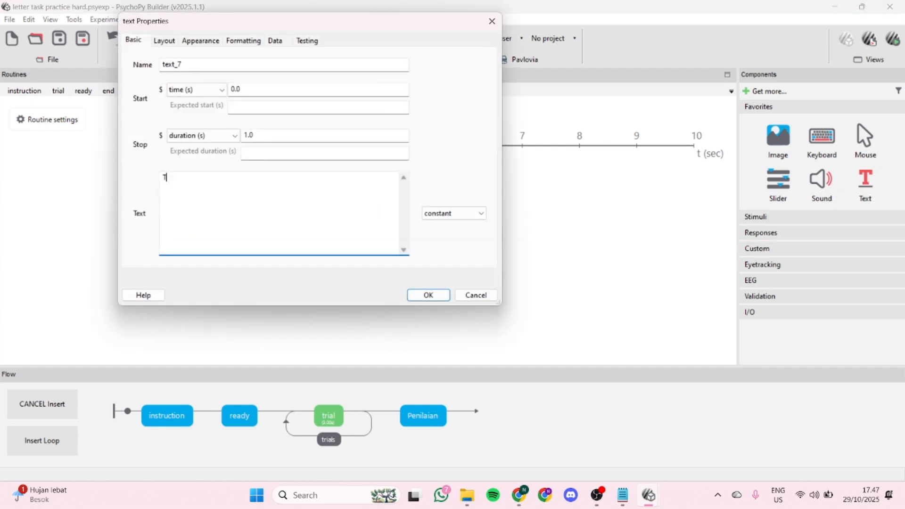
{"action": "type", "text": "ugas ini telah selesai, terima ke"}
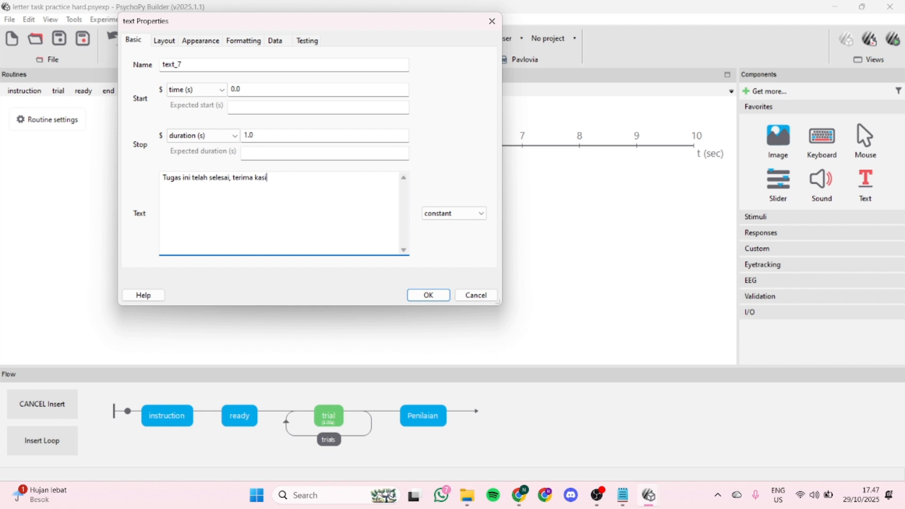
{"action": "type", "text": "sih telah berpartisipasi!"}
{"action": "left_click_drag", "start_coordinate": [302, 137], "coordinate": [174, 142]}
{"action": "key", "text": "BackSpace"}
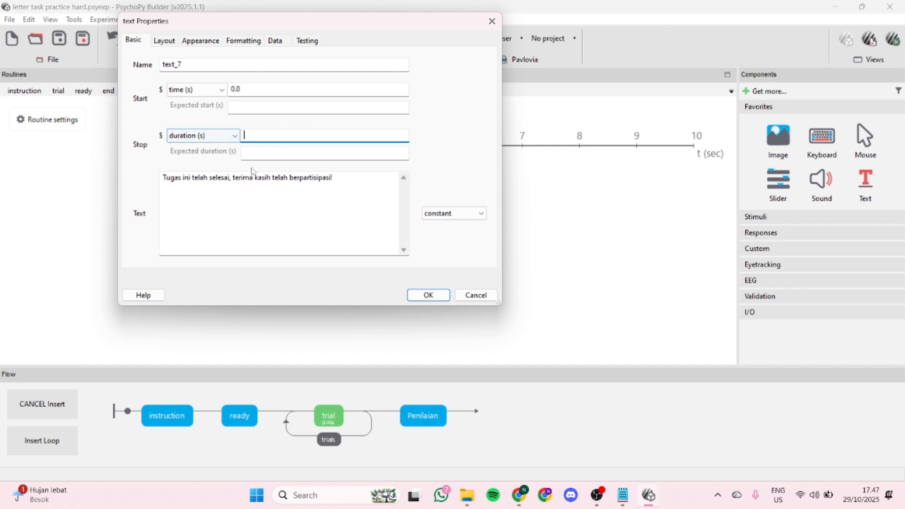
Change the vertical coordinate of the closing message's position.
{"action": "left_click", "coordinate": [167, 49]}
{"action": "left_click", "coordinate": [216, 64]}
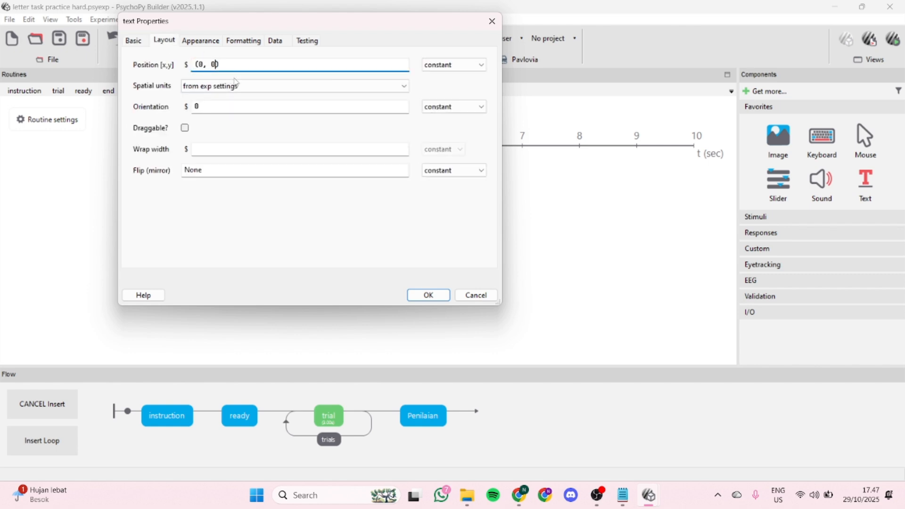
{"action": "type", "text": "0"}
{"action": "type", "text": "2"}
Give the closing message a navy foreground color, check its remaining settings, and accept the text component.
{"action": "left_click", "coordinate": [198, 42]}
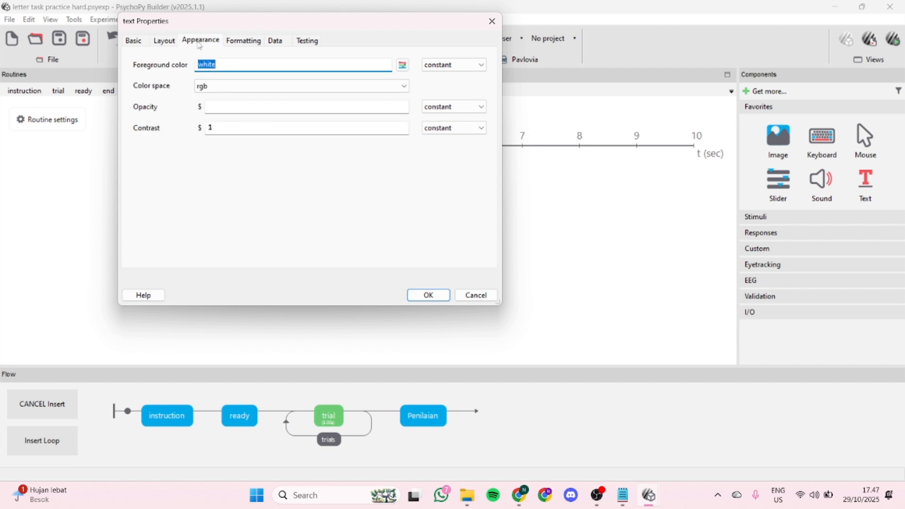
{"action": "left_click", "coordinate": [239, 66]}
{"action": "double_click", "coordinate": [239, 66]}
{"action": "type", "text": "nav"}
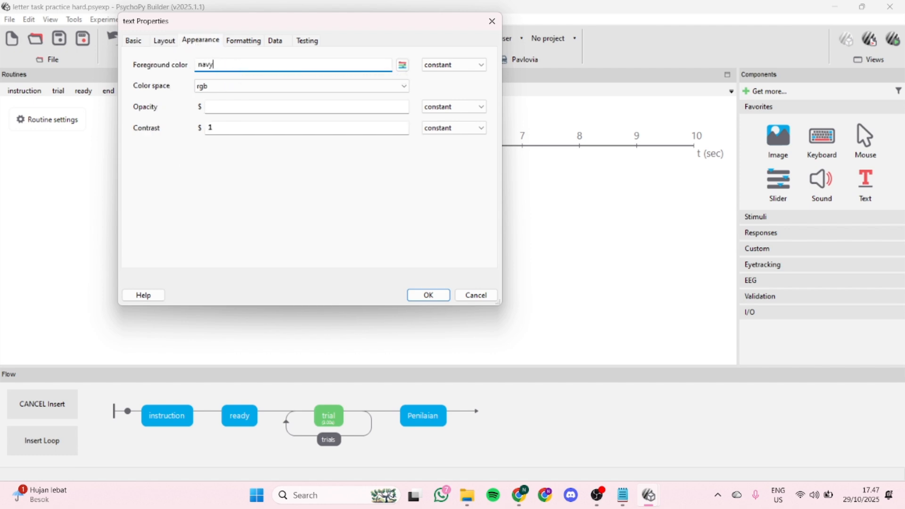
{"action": "type", "text": "y"}
{"action": "left_click", "coordinate": [243, 40]}
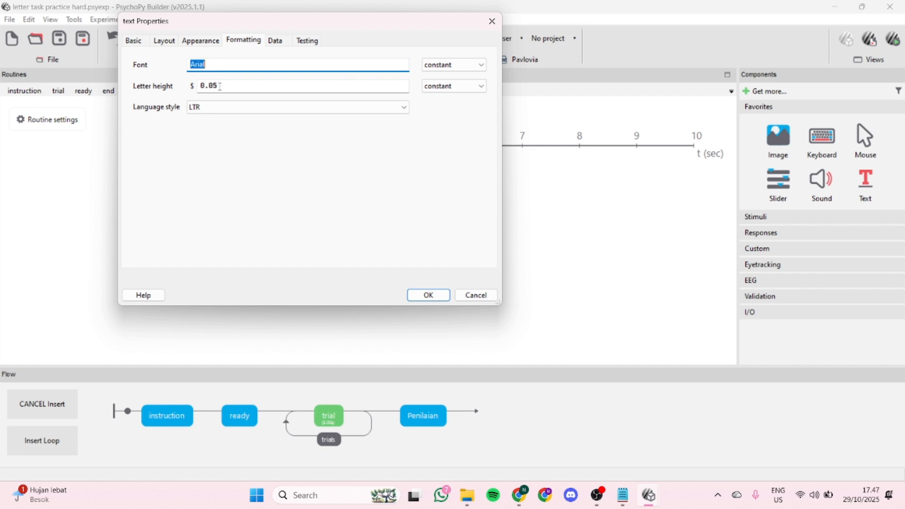
{"action": "left_click", "coordinate": [272, 41]}
{"action": "left_click", "coordinate": [308, 40]}
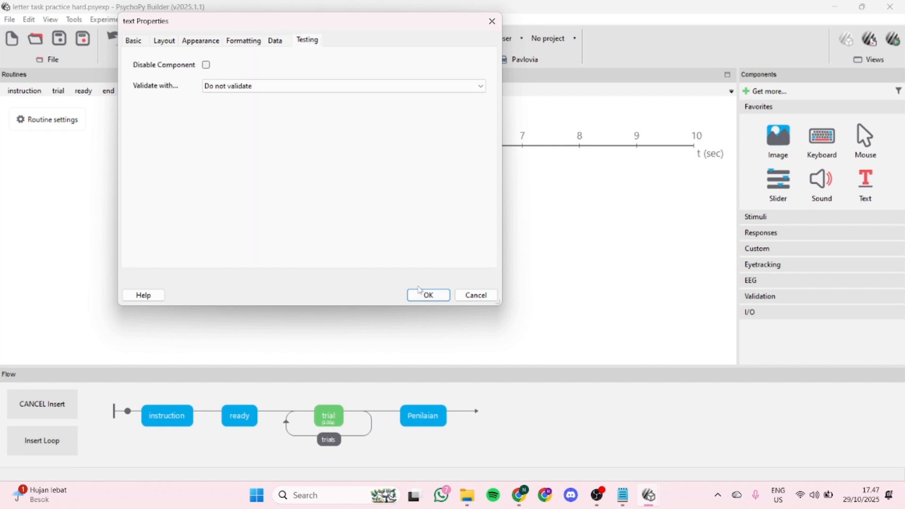
{"action": "left_click", "coordinate": [426, 295]}
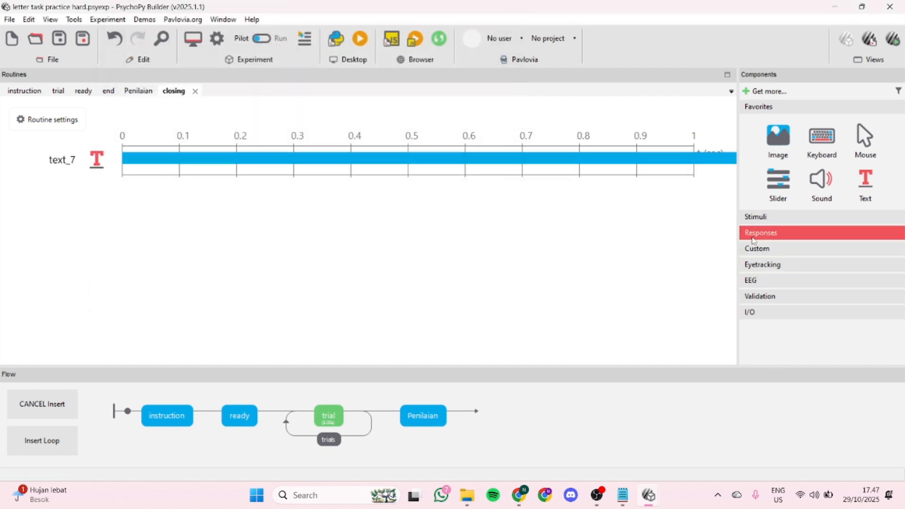
Add a keyboard response component to the closing routine with 'space' as the only allowed key.
{"action": "left_click", "coordinate": [757, 235]}
{"action": "scroll", "coordinate": [814, 300], "scroll_direction": "down", "scroll_amount": 2}
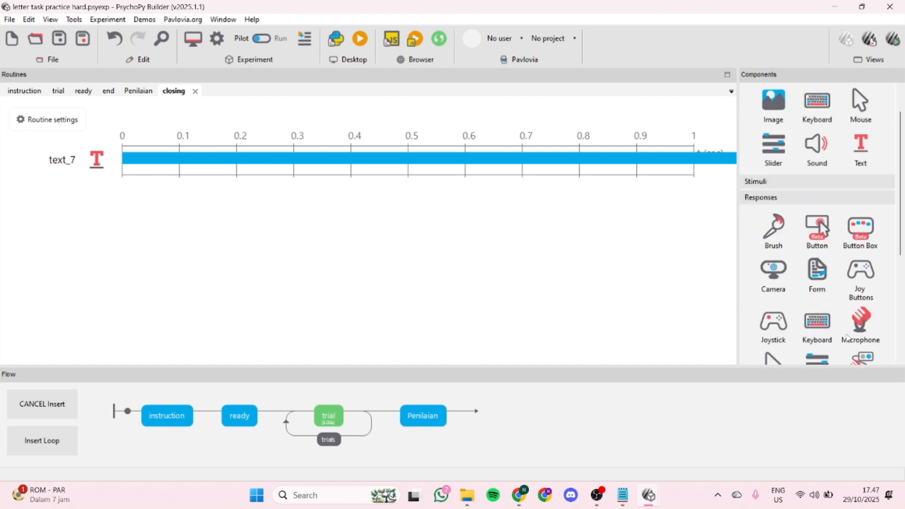
{"action": "scroll", "coordinate": [847, 337], "scroll_direction": "down", "scroll_amount": 2}
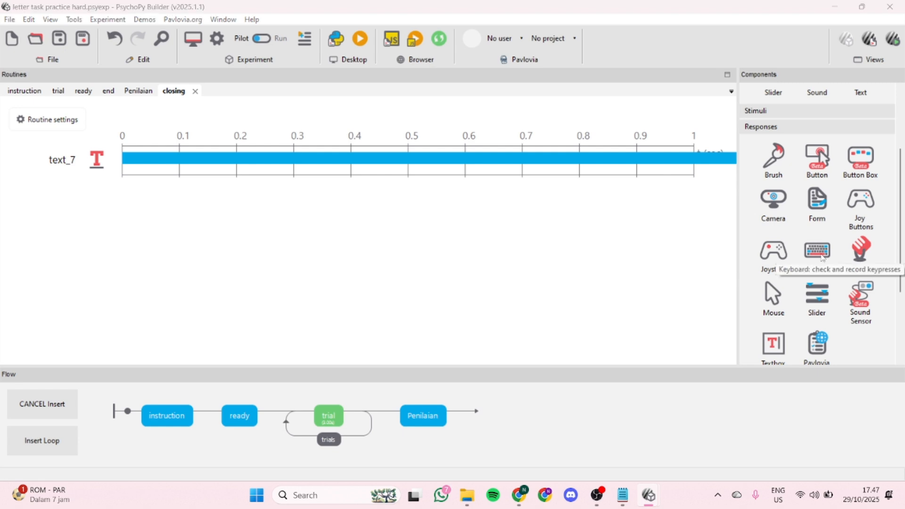
{"action": "left_click", "coordinate": [821, 257]}
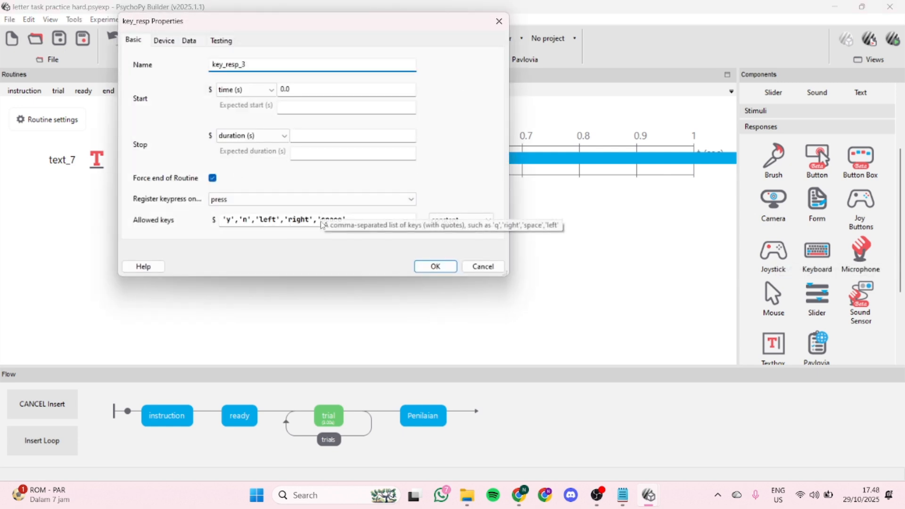
{"action": "left_click_drag", "start_coordinate": [318, 219], "coordinate": [210, 229]}
{"action": "key", "text": "BackSpace"}
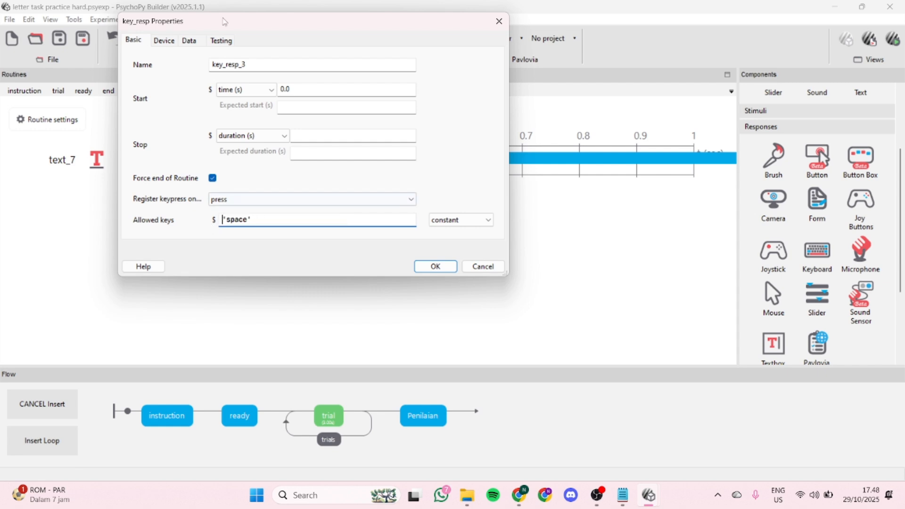
{"action": "left_click", "coordinate": [432, 267]}
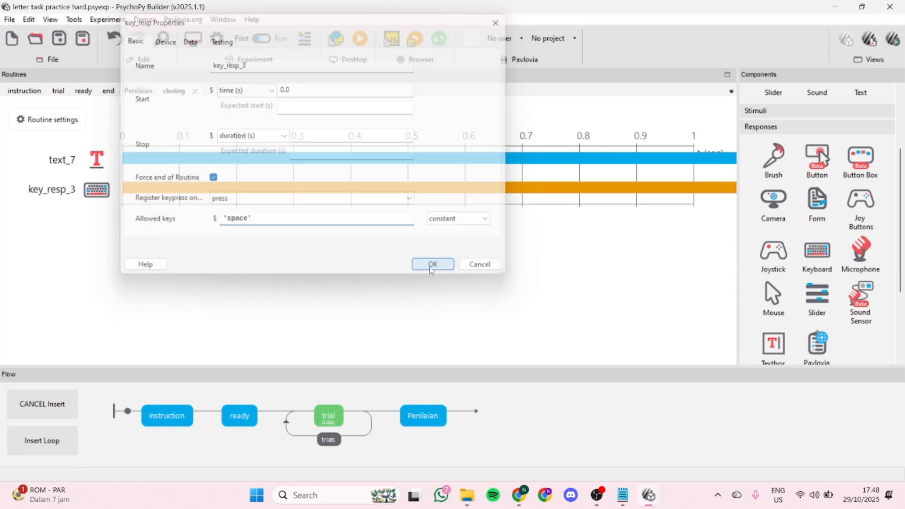
Add a second text component to closing reading "Tekan 'spasi' untuk mengakhiri" and clear its stop duration.
{"action": "scroll", "coordinate": [817, 259], "scroll_direction": "up", "scroll_amount": 3}
{"action": "left_click", "coordinate": [861, 143]}
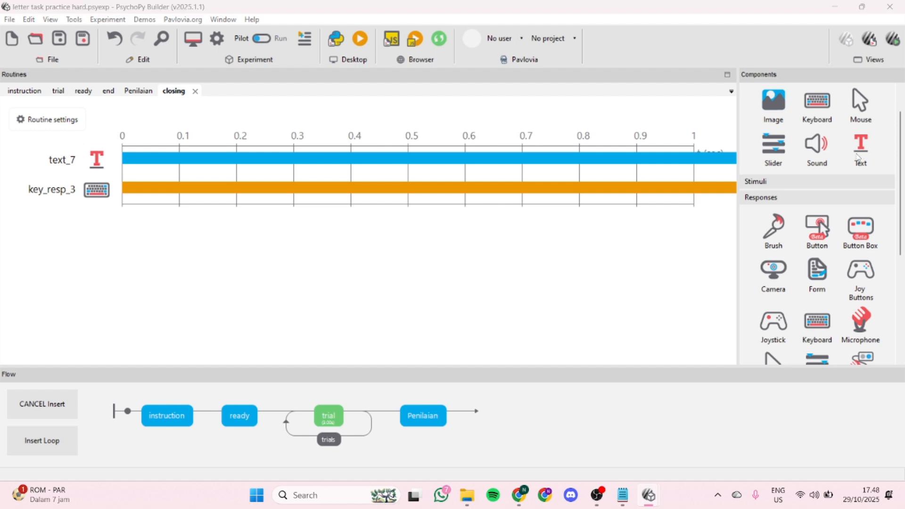
{"action": "key", "text": "ctrl+a"}
{"action": "type", "text": "T"}
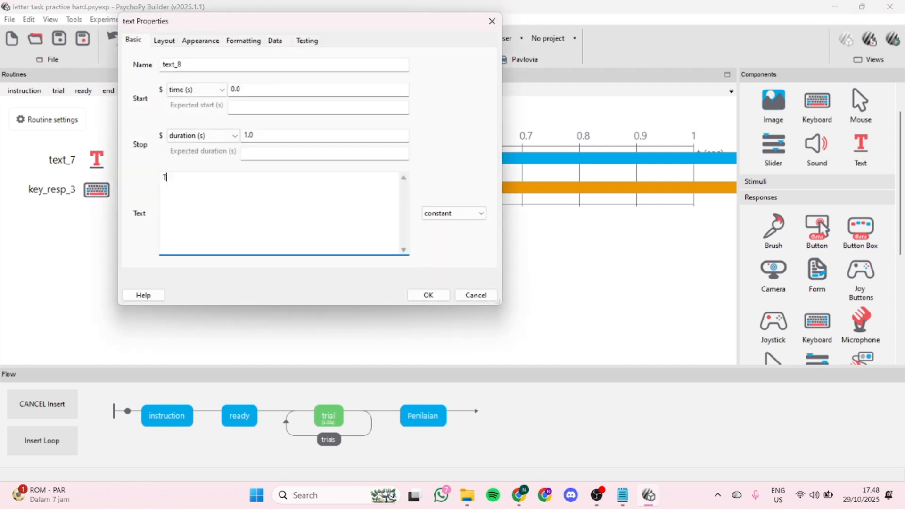
{"action": "type", "text": "ekan 'spasi' untuk mengakhiri"}
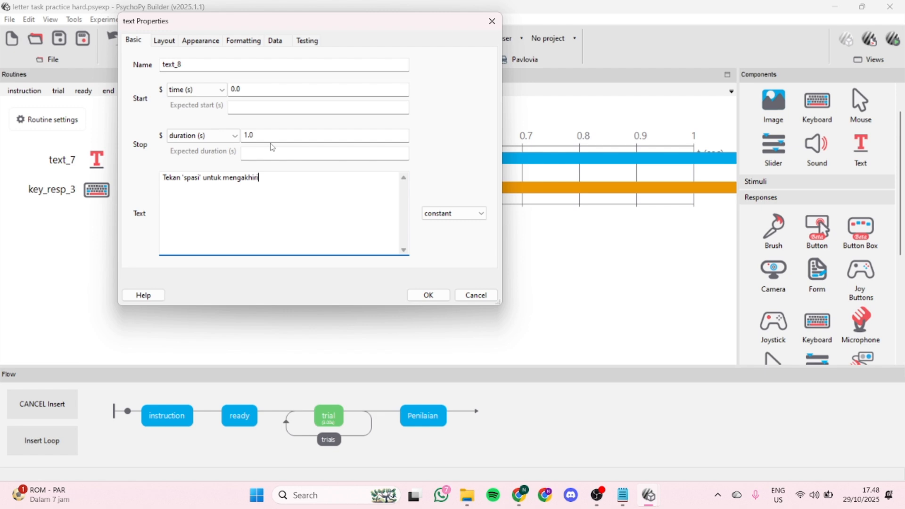
{"action": "double_click", "coordinate": [249, 136]}
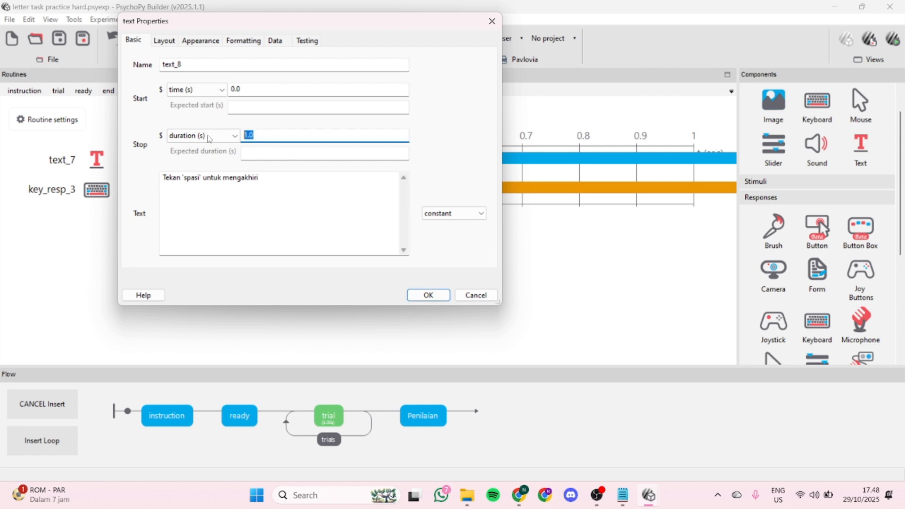
{"action": "key", "text": "BackSpace"}
Set the position of the "Tekan 'spasi' untuk mengakhiri" text to (0, -0.2).
{"action": "left_click", "coordinate": [171, 43]}
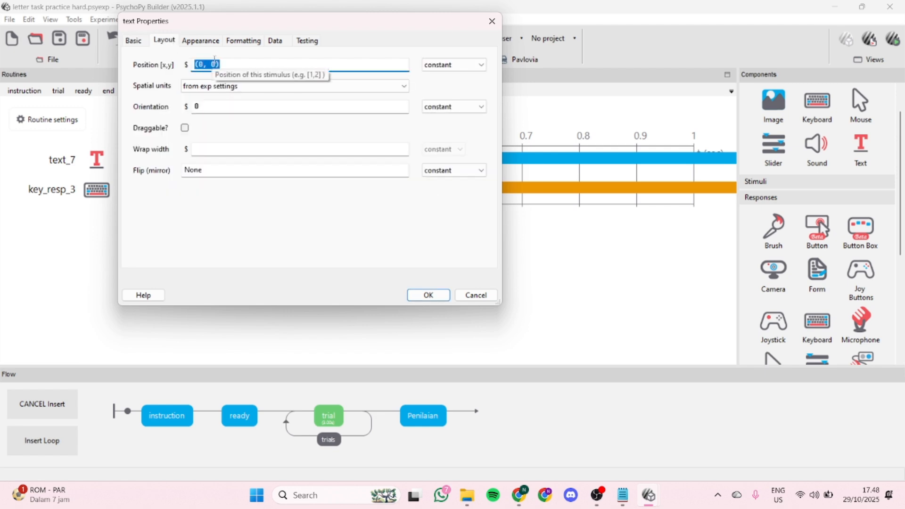
{"action": "left_click", "coordinate": [217, 65]}
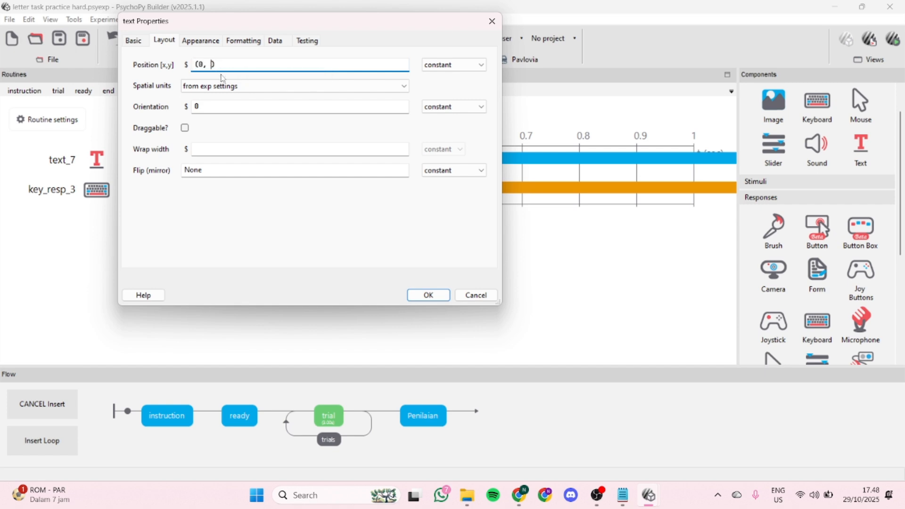
{"action": "type", "text": "-0.2"}
Give the "Tekan 'spasi' untuk mengakhiri" text a navy foreground color and a letter height of 0.03.
{"action": "left_click", "coordinate": [201, 41]}
{"action": "type", "text": "navy"}
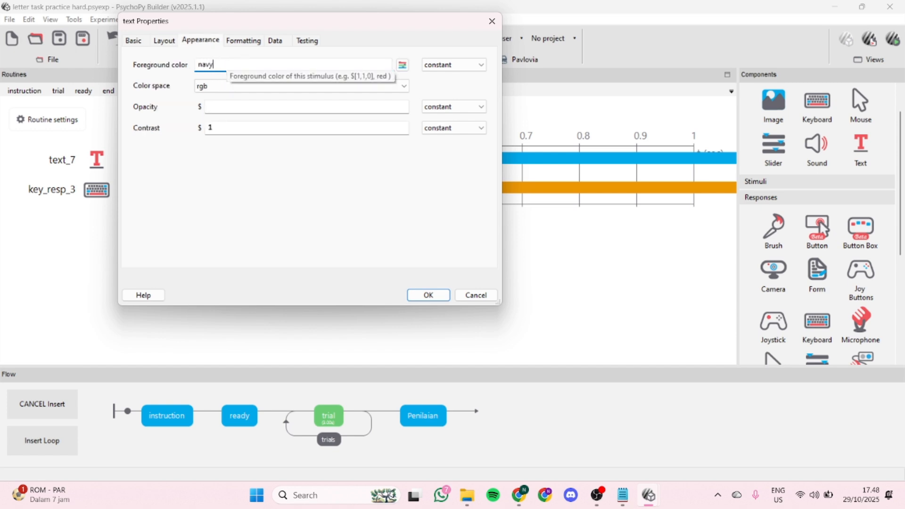
{"action": "left_click", "coordinate": [238, 42]}
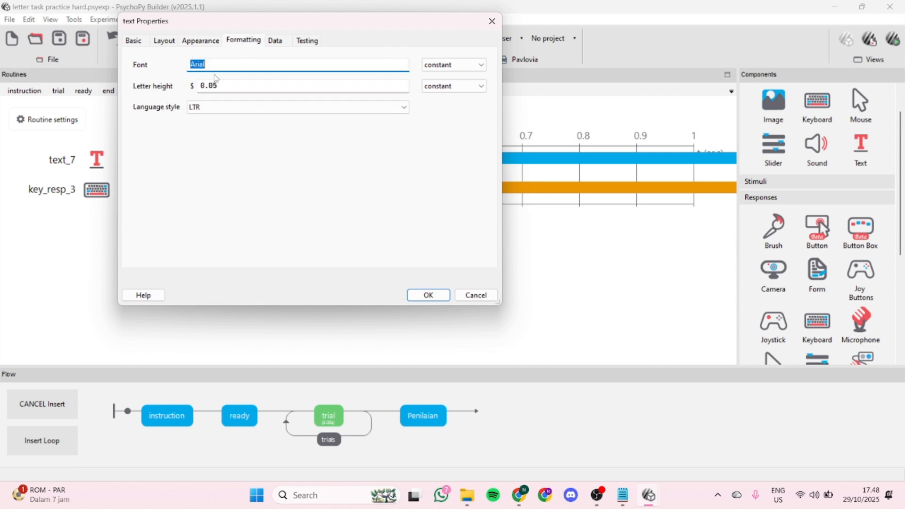
{"action": "left_click", "coordinate": [228, 87]}
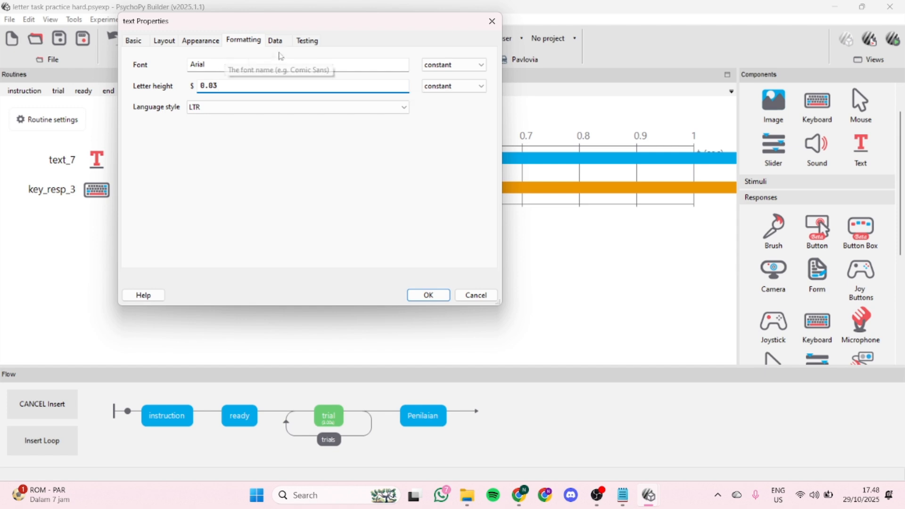
Review the data, testing, formatting, appearance, layout and basic settings of the closing prompt text and accept the component.
{"action": "left_click", "coordinate": [279, 42]}
{"action": "left_click", "coordinate": [309, 41]}
{"action": "left_click", "coordinate": [277, 41]}
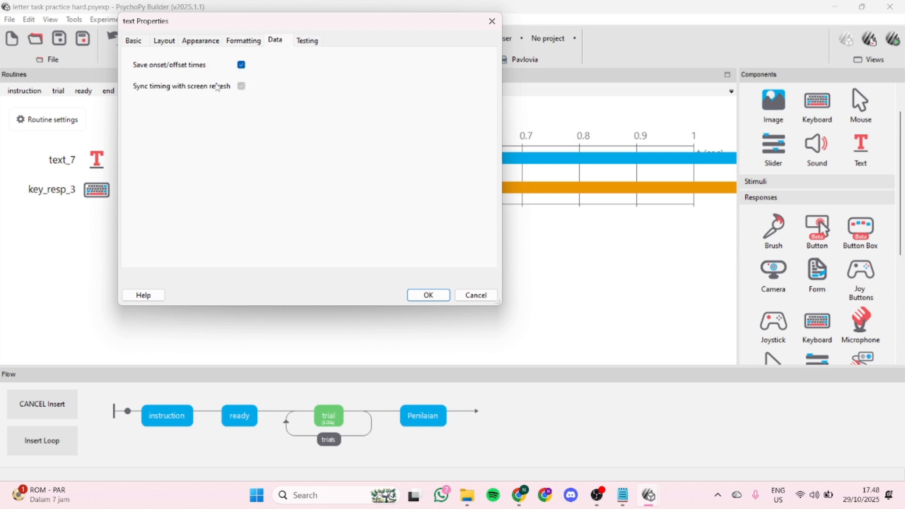
{"action": "left_click", "coordinate": [243, 40]}
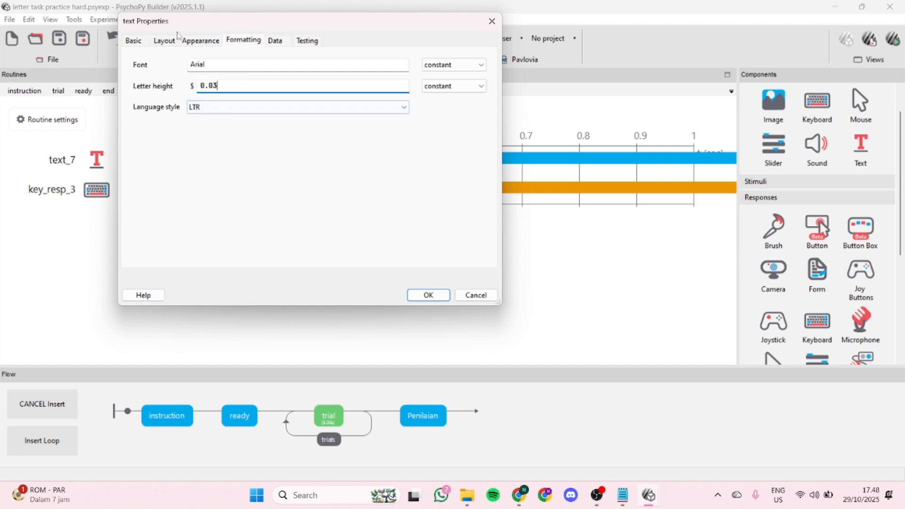
{"action": "left_click", "coordinate": [198, 43]}
{"action": "left_click", "coordinate": [167, 43]}
{"action": "left_click", "coordinate": [139, 45]}
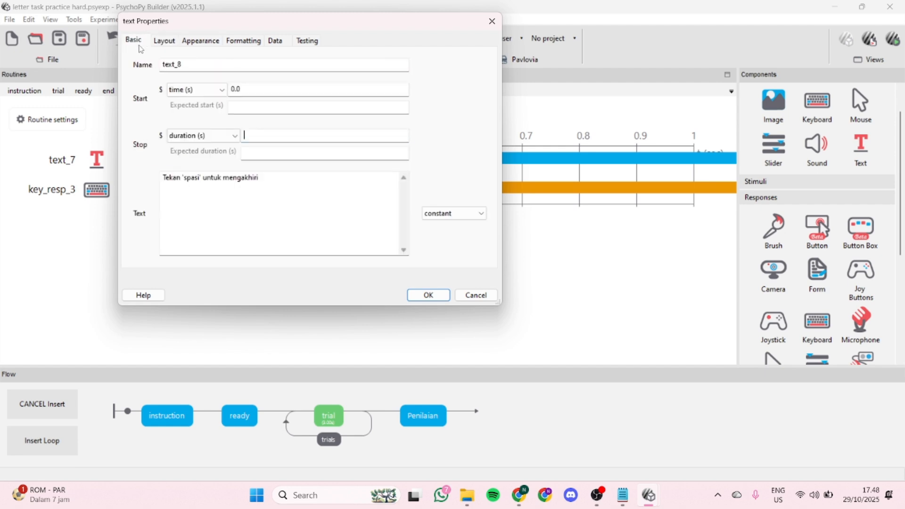
{"action": "key", "text": "Return"}
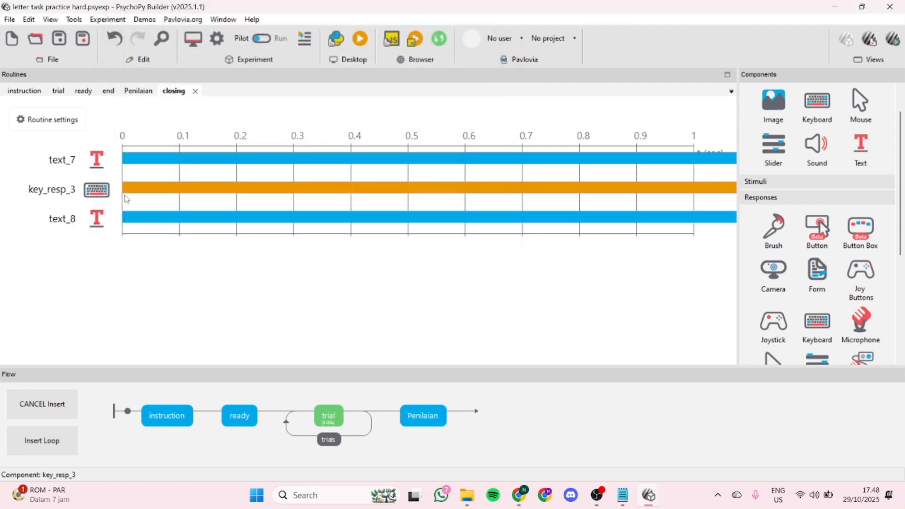
Check the closing routine's keyboard response settings and insert the closing routine after Penilaian in the flow.
{"action": "double_click", "coordinate": [139, 195]}
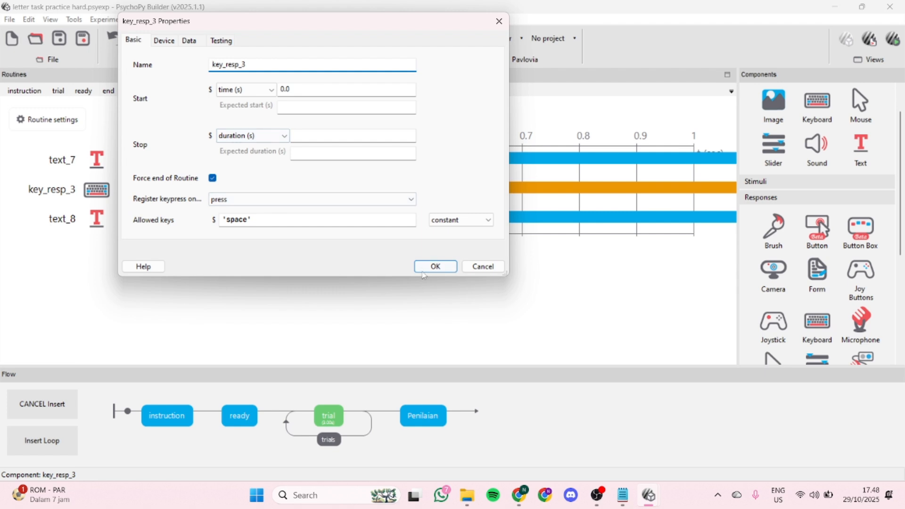
{"action": "left_click", "coordinate": [426, 267]}
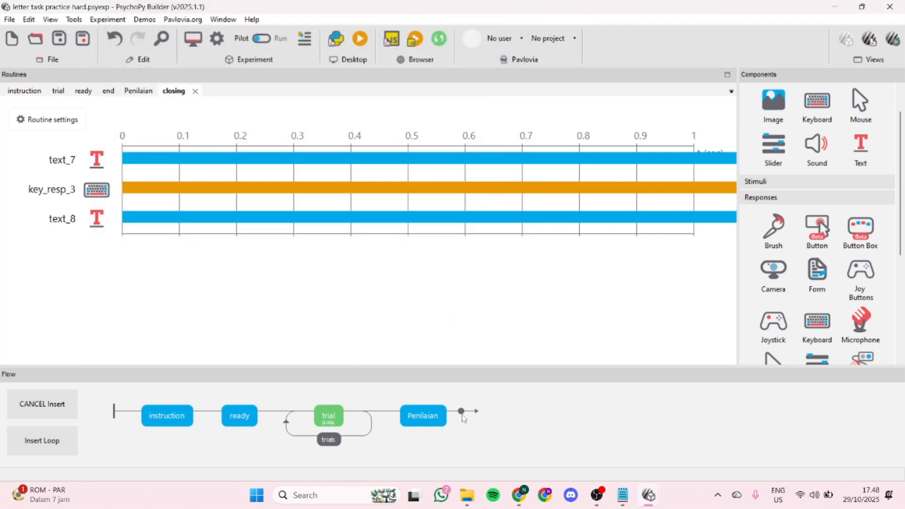
{"action": "left_click", "coordinate": [463, 416]}
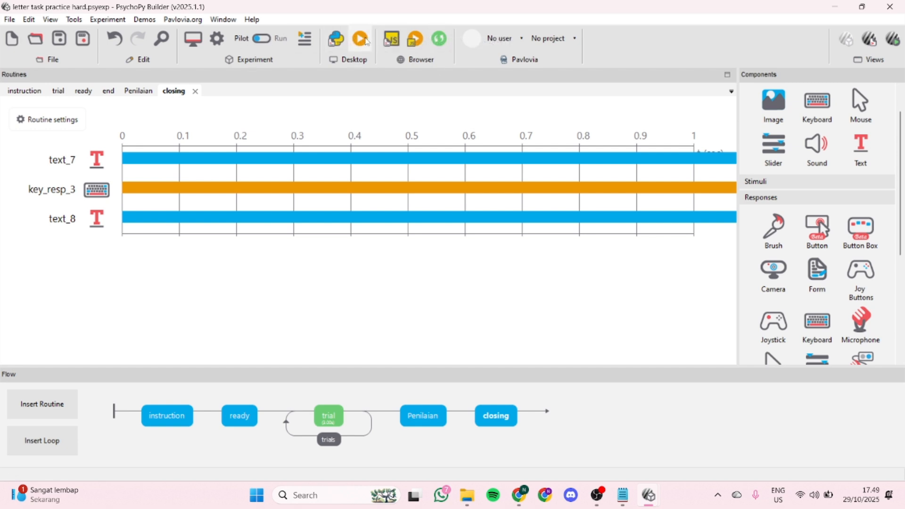
Start a pilot run of the experiment with the participant's name, age 20 and gender filled in.
{"action": "left_click", "coordinate": [367, 42]}
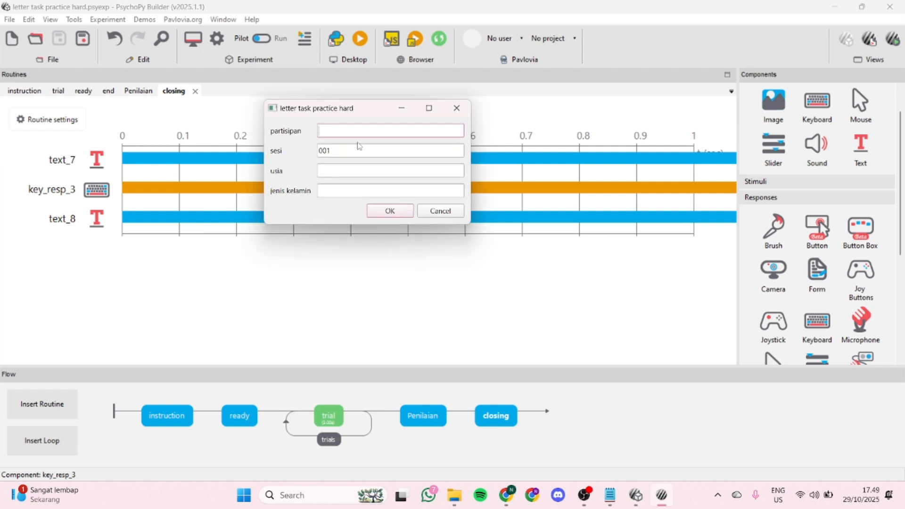
{"action": "left_click", "coordinate": [346, 172]}
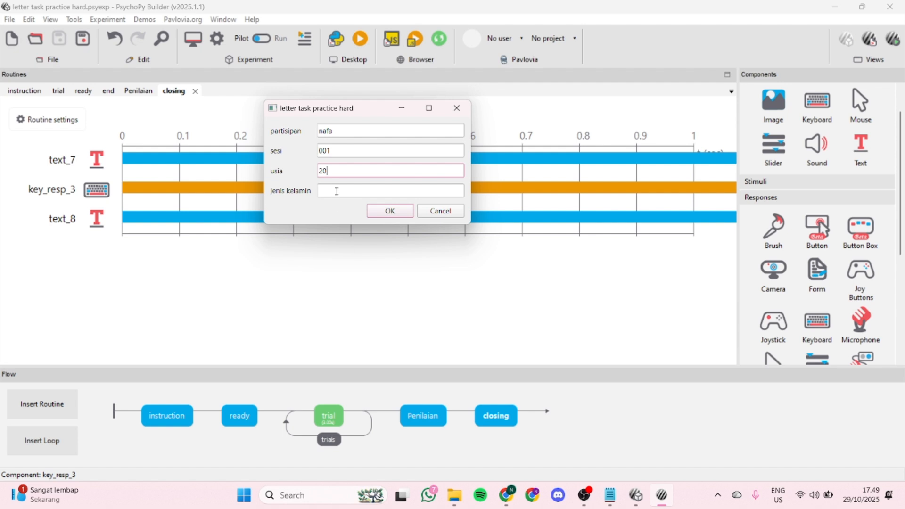
{"action": "left_click", "coordinate": [337, 191]}
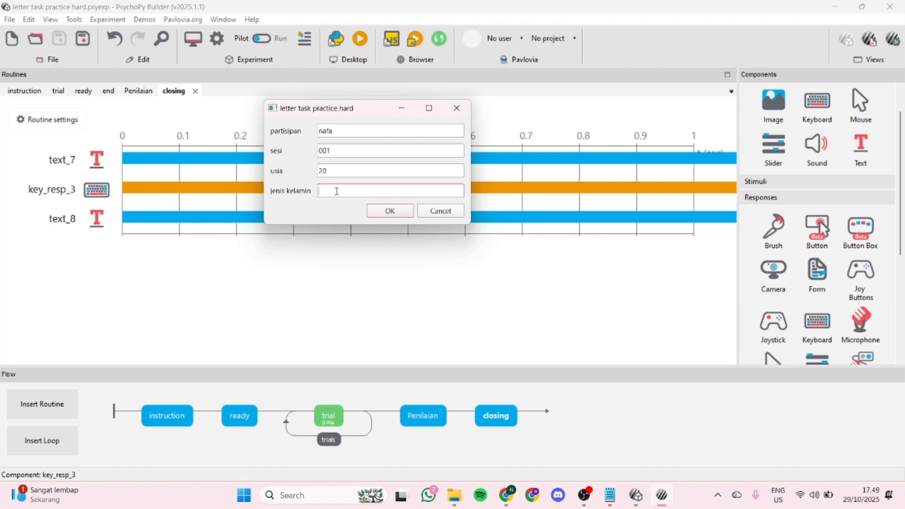
{"action": "left_click", "coordinate": [388, 212]}
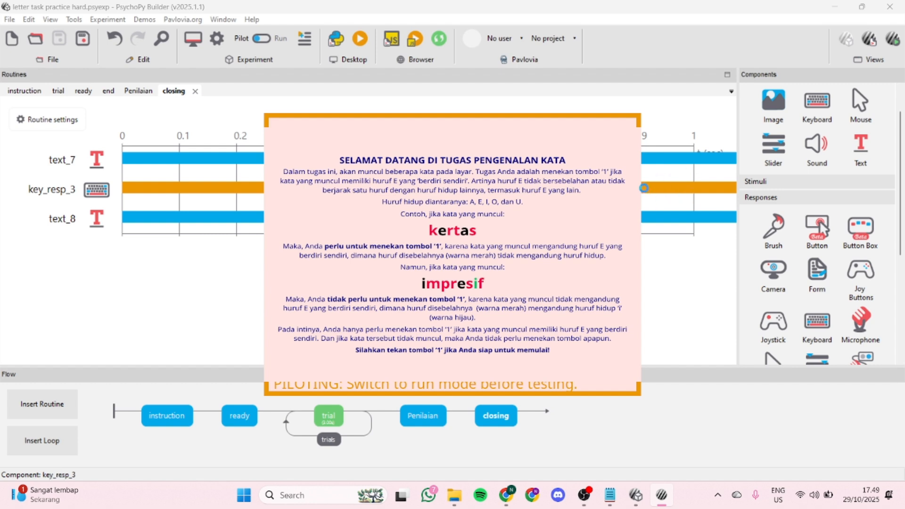
Go through the piloted experiment to its end, rating the instruction clarity 4, and put the Runner window away.
{"action": "key", "text": "1"}
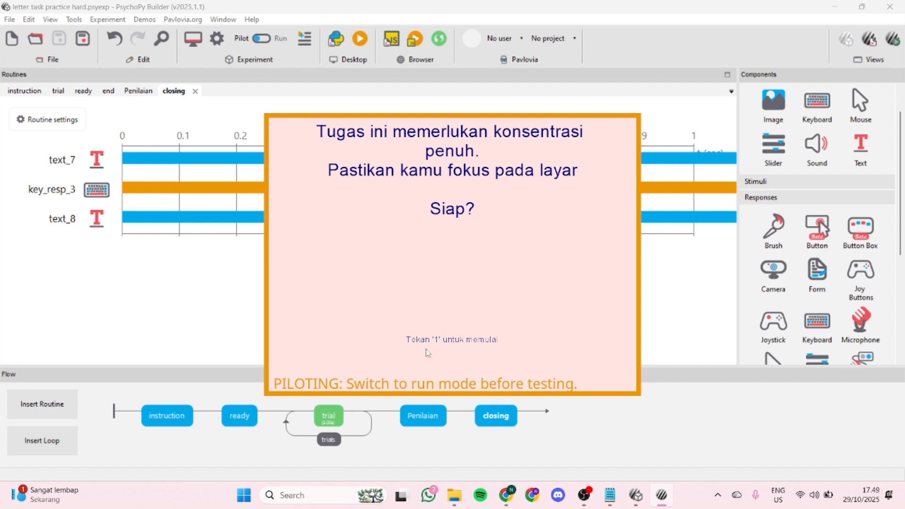
{"action": "key", "text": "1"}
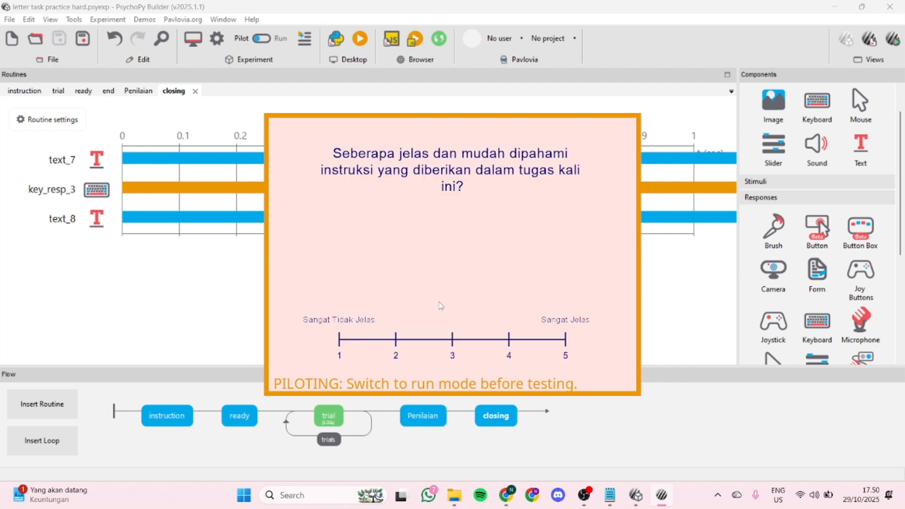
{"action": "left_click", "coordinate": [510, 340]}
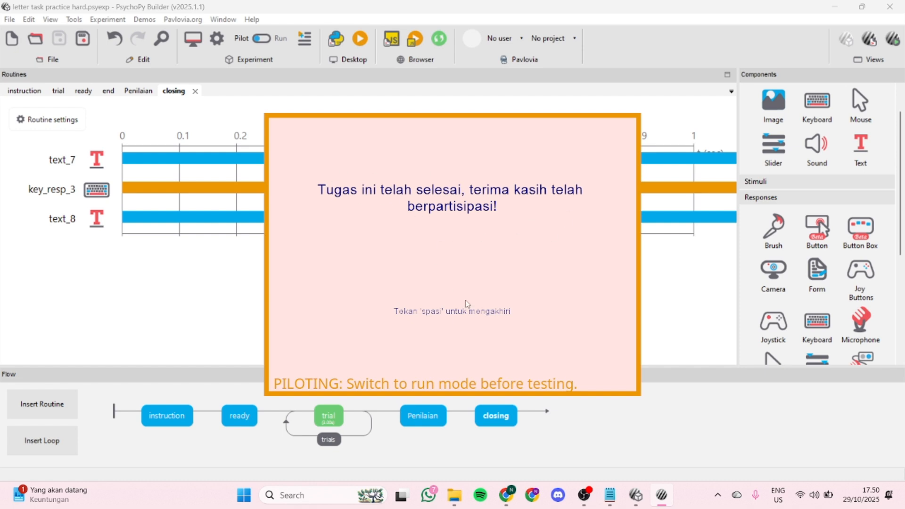
{"action": "key", "text": "space"}
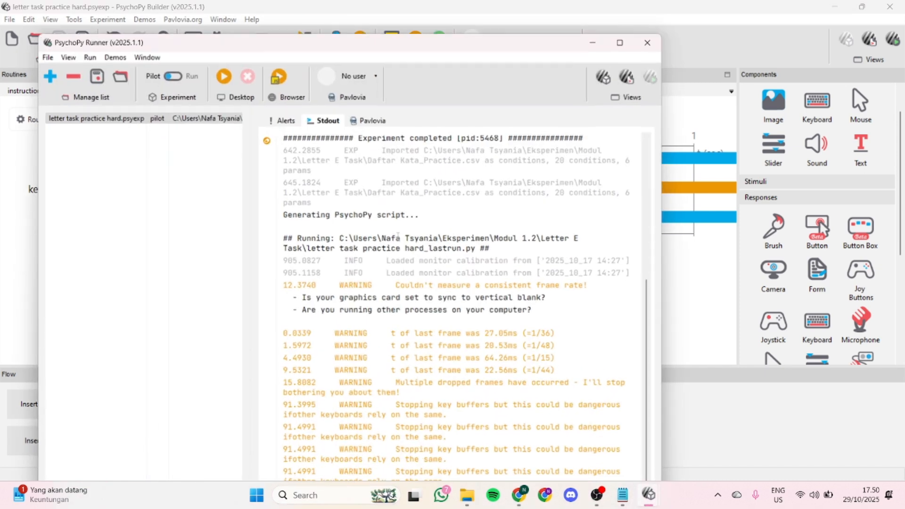
{"action": "left_click", "coordinate": [593, 40]}
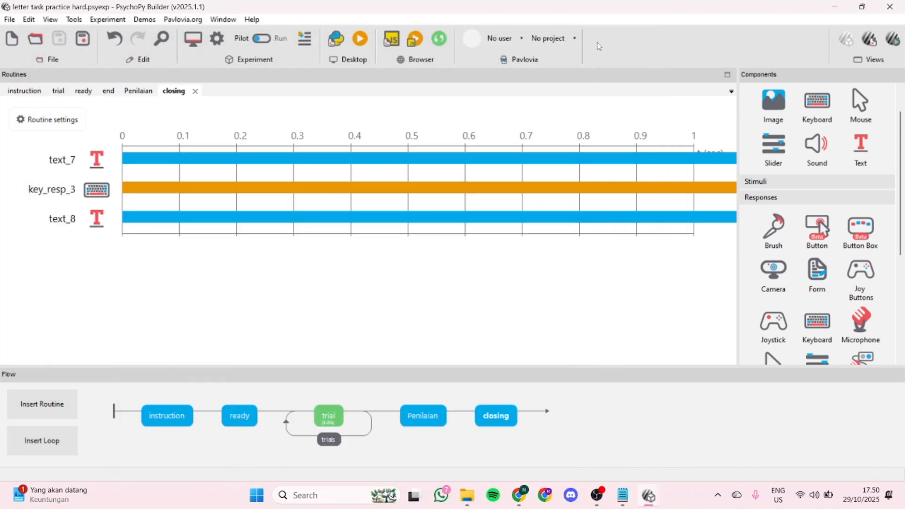
Set the position of the main text in the ready routine to (0, 0.2).
{"action": "left_click", "coordinate": [244, 420]}
{"action": "left_click", "coordinate": [147, 163]}
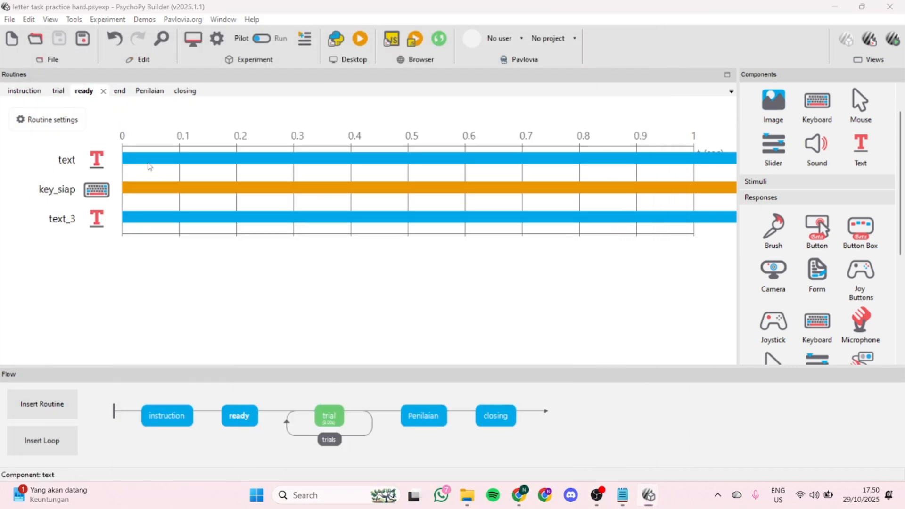
{"action": "left_click", "coordinate": [164, 41]}
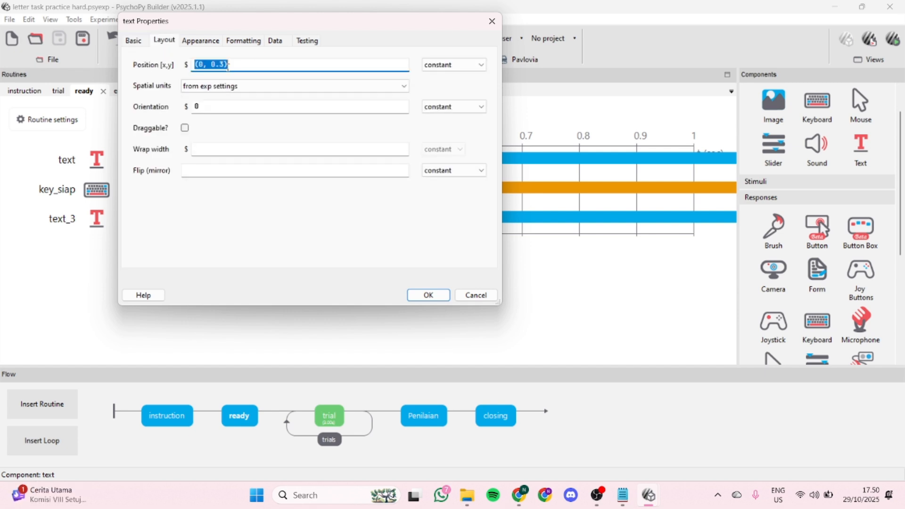
{"action": "left_click", "coordinate": [226, 65]}
{"action": "key", "text": "BackSpace"}
{"action": "type", "text": "2"}
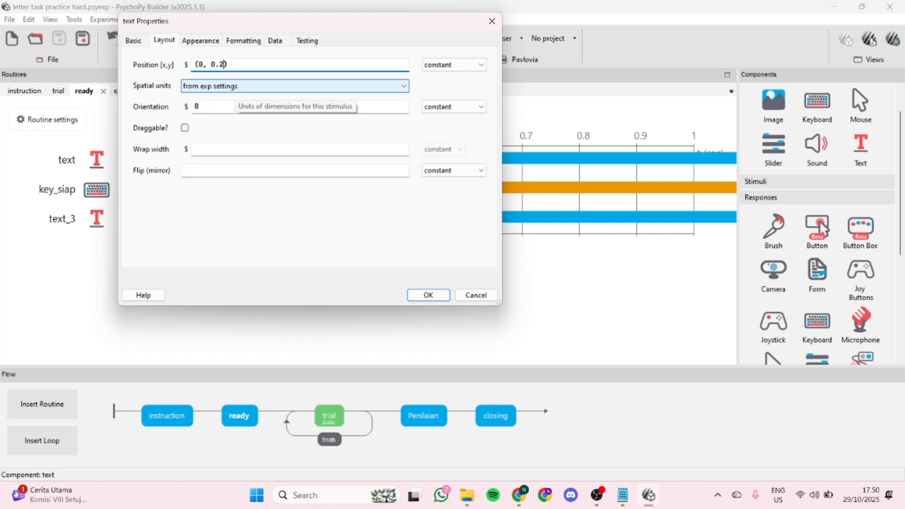
{"action": "left_click", "coordinate": [428, 295]}
Set the letter height of the "Tekan '1' untuk memulai" text in ready to 0.04, check its layout, and accept.
{"action": "left_click", "coordinate": [168, 216]}
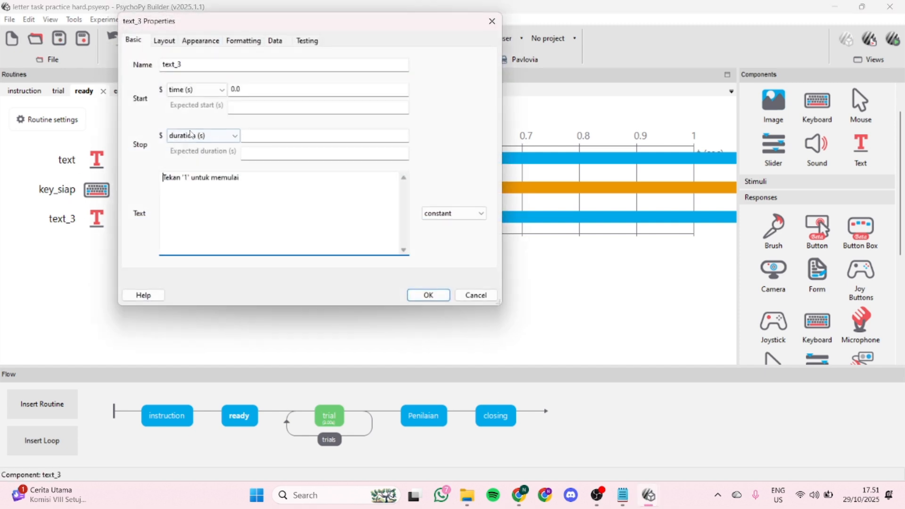
{"action": "left_click", "coordinate": [275, 41]}
{"action": "left_click", "coordinate": [243, 41]}
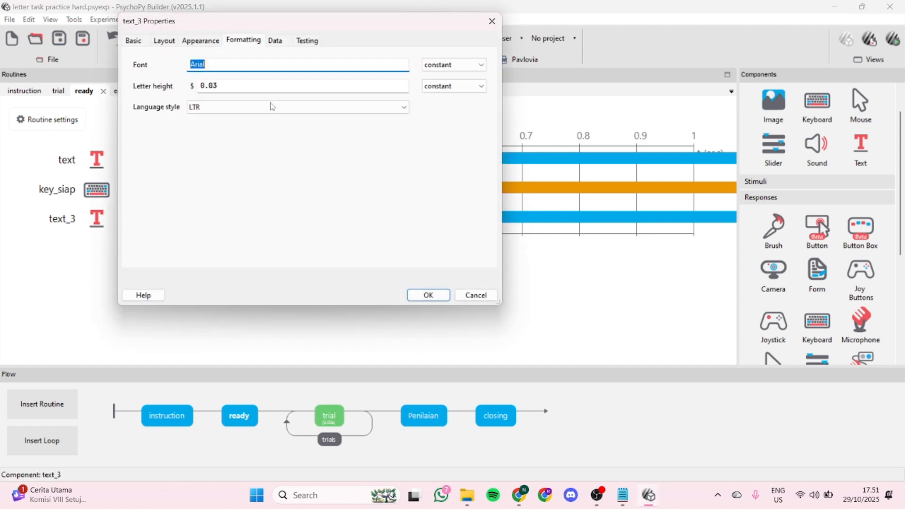
{"action": "left_click", "coordinate": [243, 89]}
{"action": "key", "text": "BackSpace"}
{"action": "type", "text": "4"}
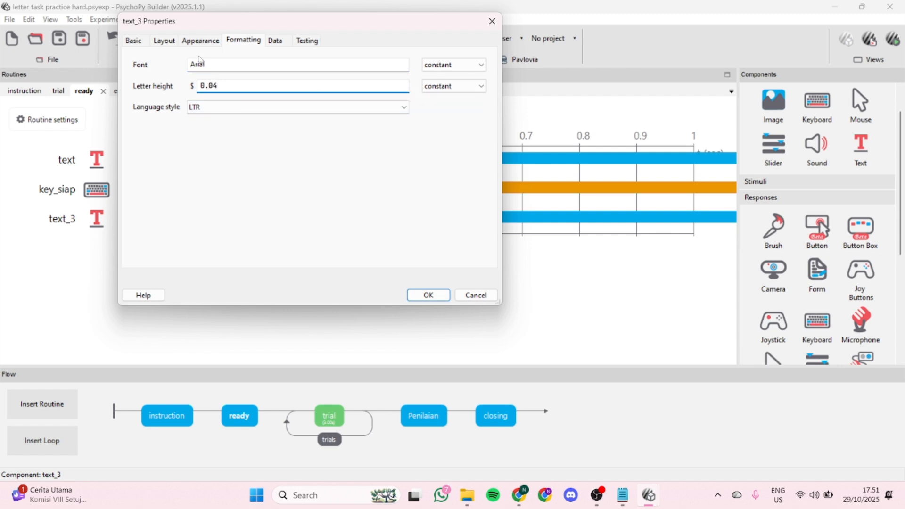
{"action": "left_click", "coordinate": [168, 47]}
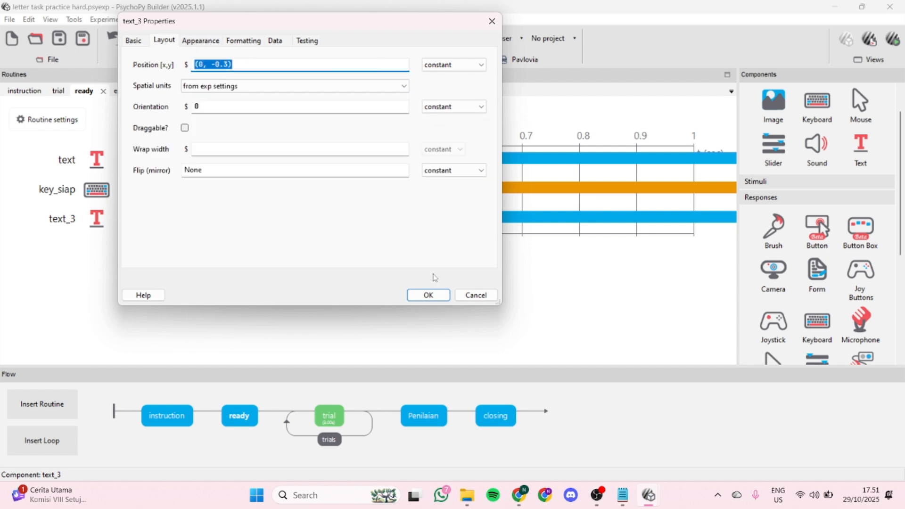
{"action": "left_click", "coordinate": [429, 296]}
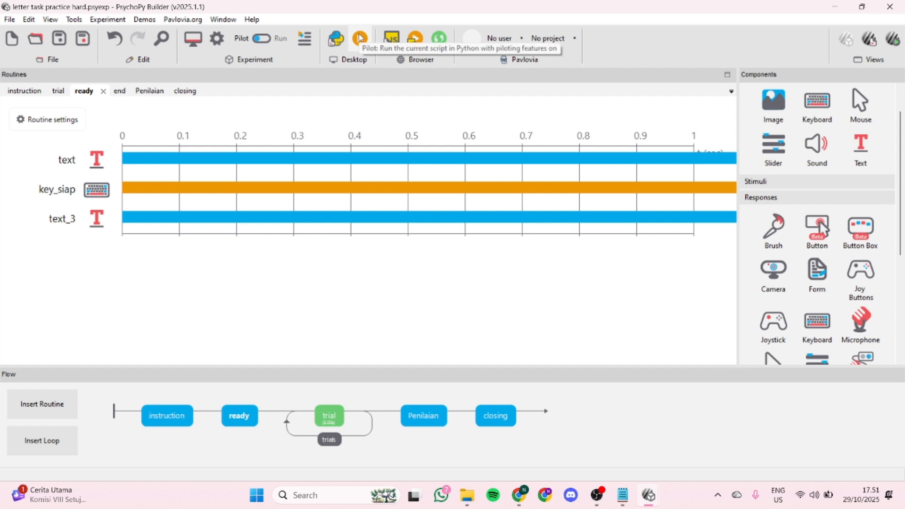
Start another pilot run with the participant's name, age 21 and gender p filled in.
{"action": "left_click", "coordinate": [360, 38]}
{"action": "left_click", "coordinate": [357, 129]}
{"action": "type", "text": "naila"}
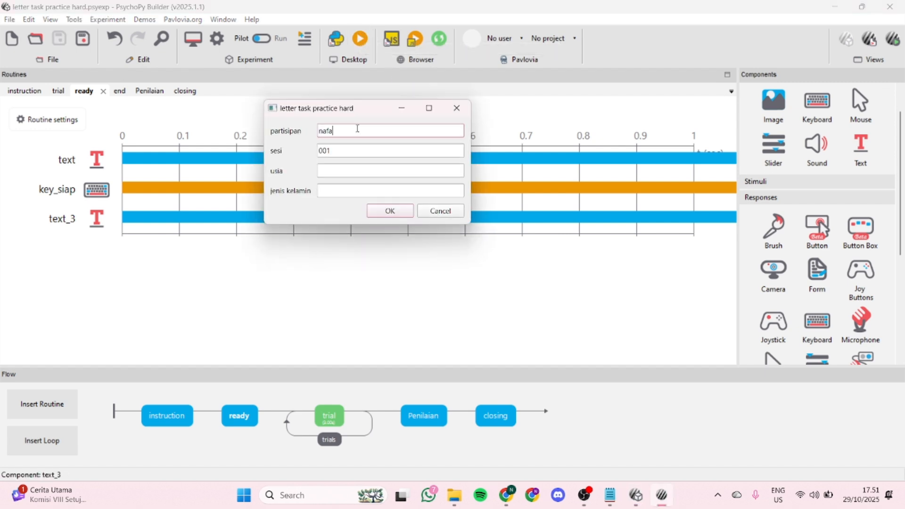
{"action": "left_click", "coordinate": [349, 171]}
{"action": "type", "text": "21"}
{"action": "left_click", "coordinate": [348, 188]}
{"action": "type", "text": "p"}
{"action": "left_click", "coordinate": [391, 210]}
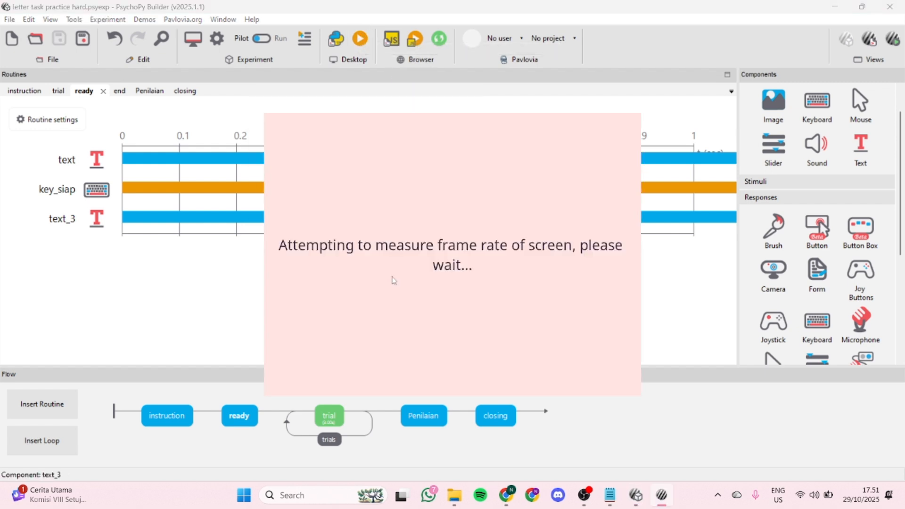
Advance past the instruction and ready screens to check the ready layout, abort the run during the trials, and put the Runner away.
{"action": "key", "text": "1"}
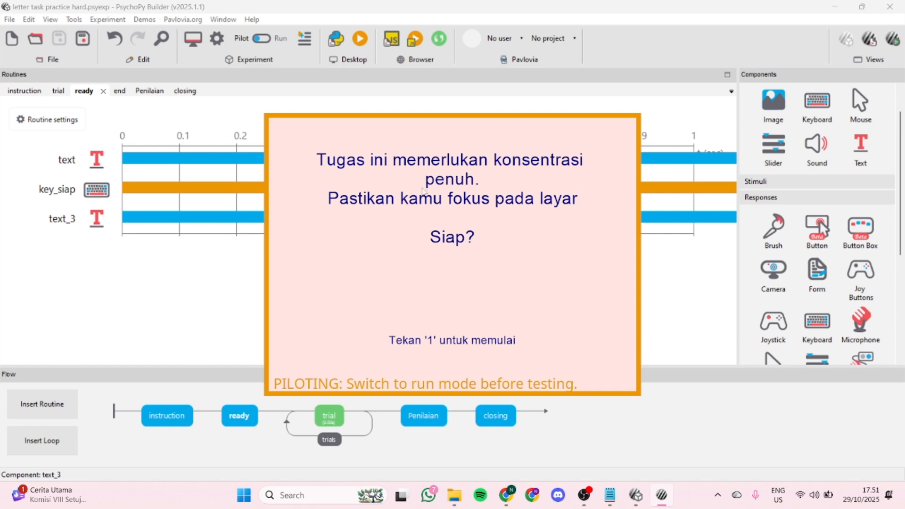
{"action": "key", "text": "1"}
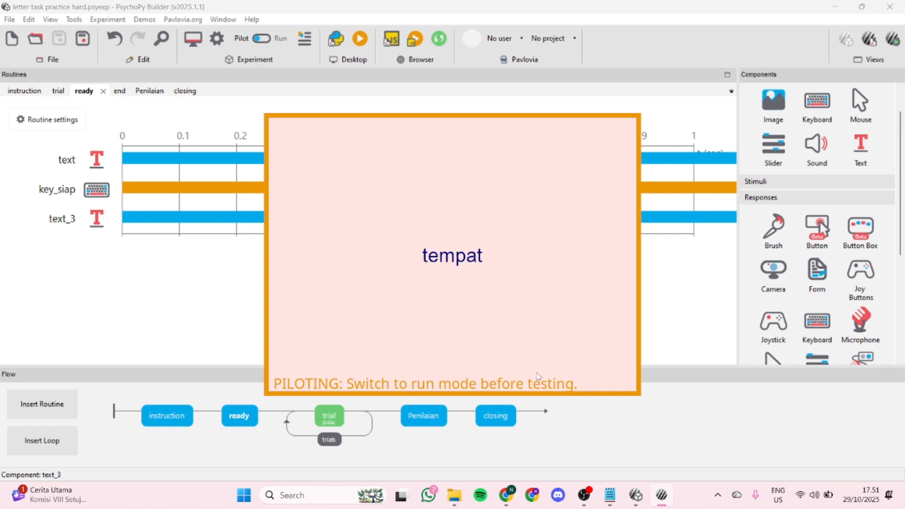
{"action": "key", "text": "Escape"}
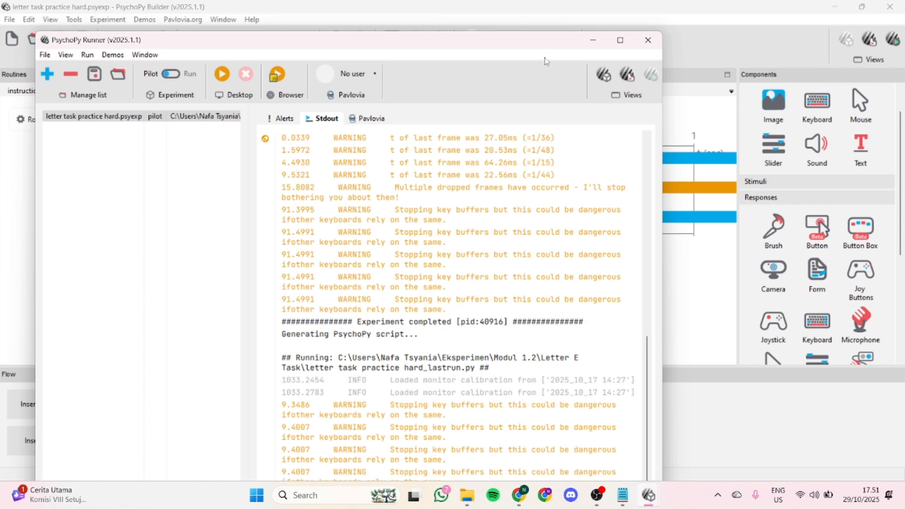
{"action": "left_click", "coordinate": [594, 40]}
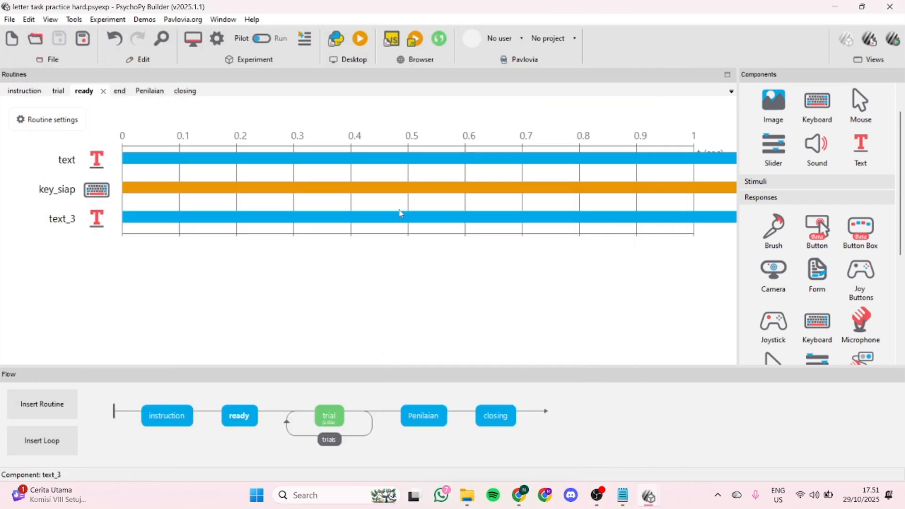